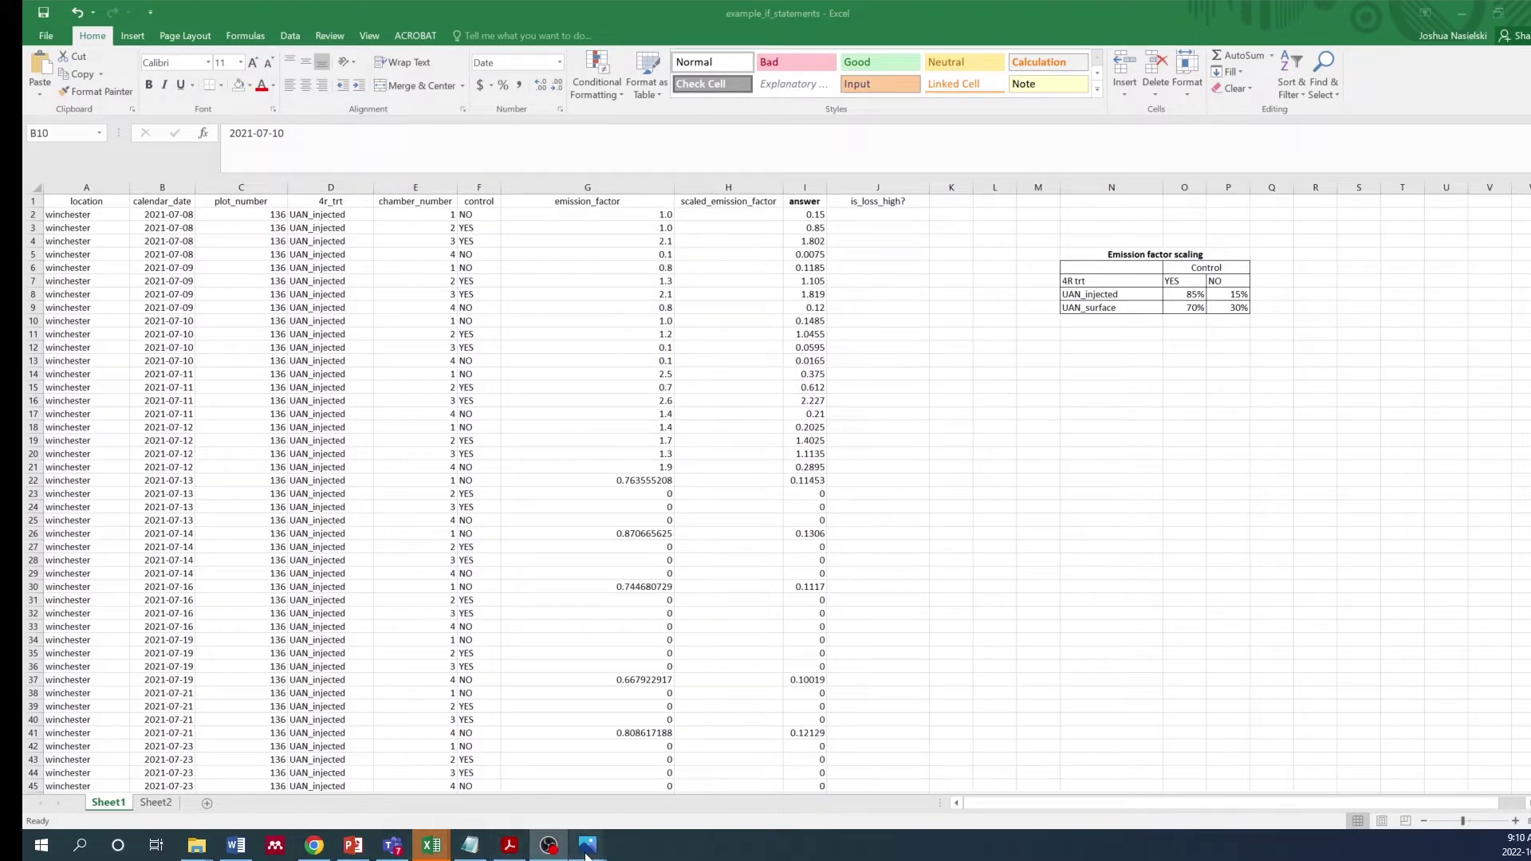
- Switch to the Photos app and view the Corteva Buckets_macomb_2021.jpg and late_n_v13_application field photos
mouse_move(587, 845)
click(490, 804)
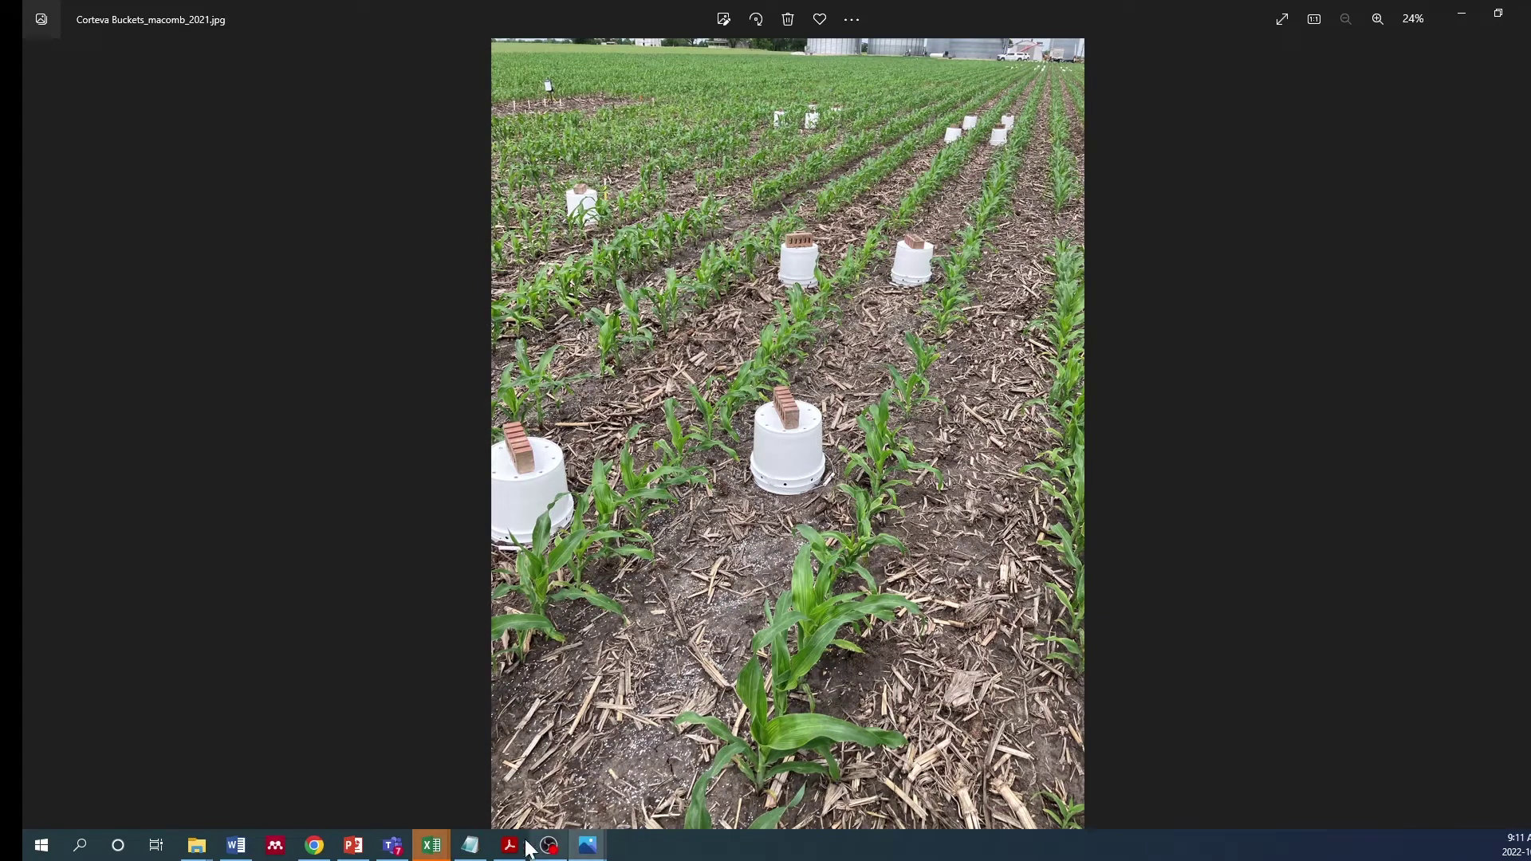
mouse_move(590, 847)
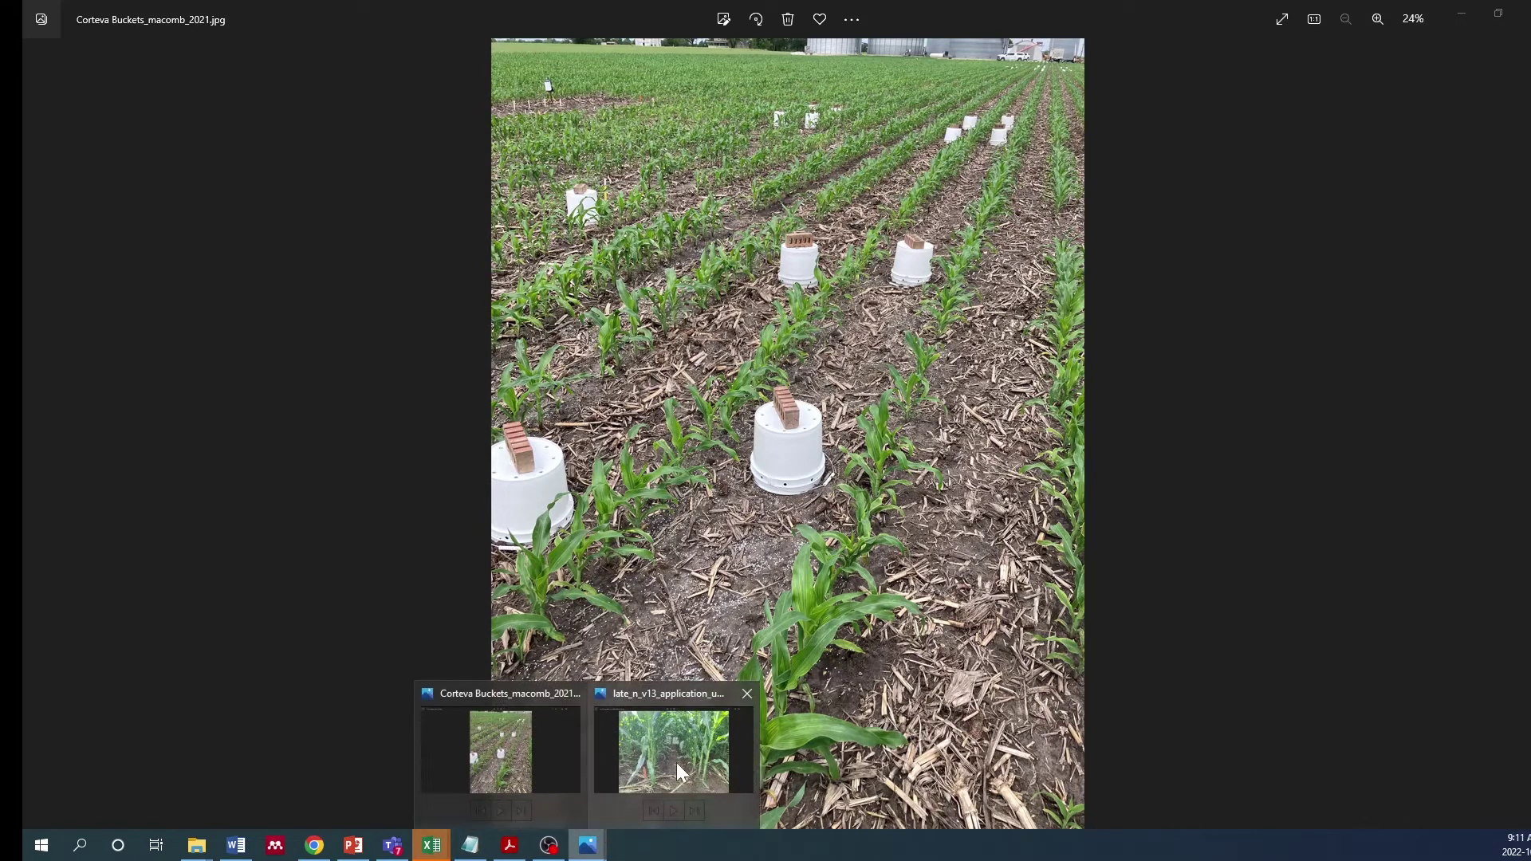
click(676, 763)
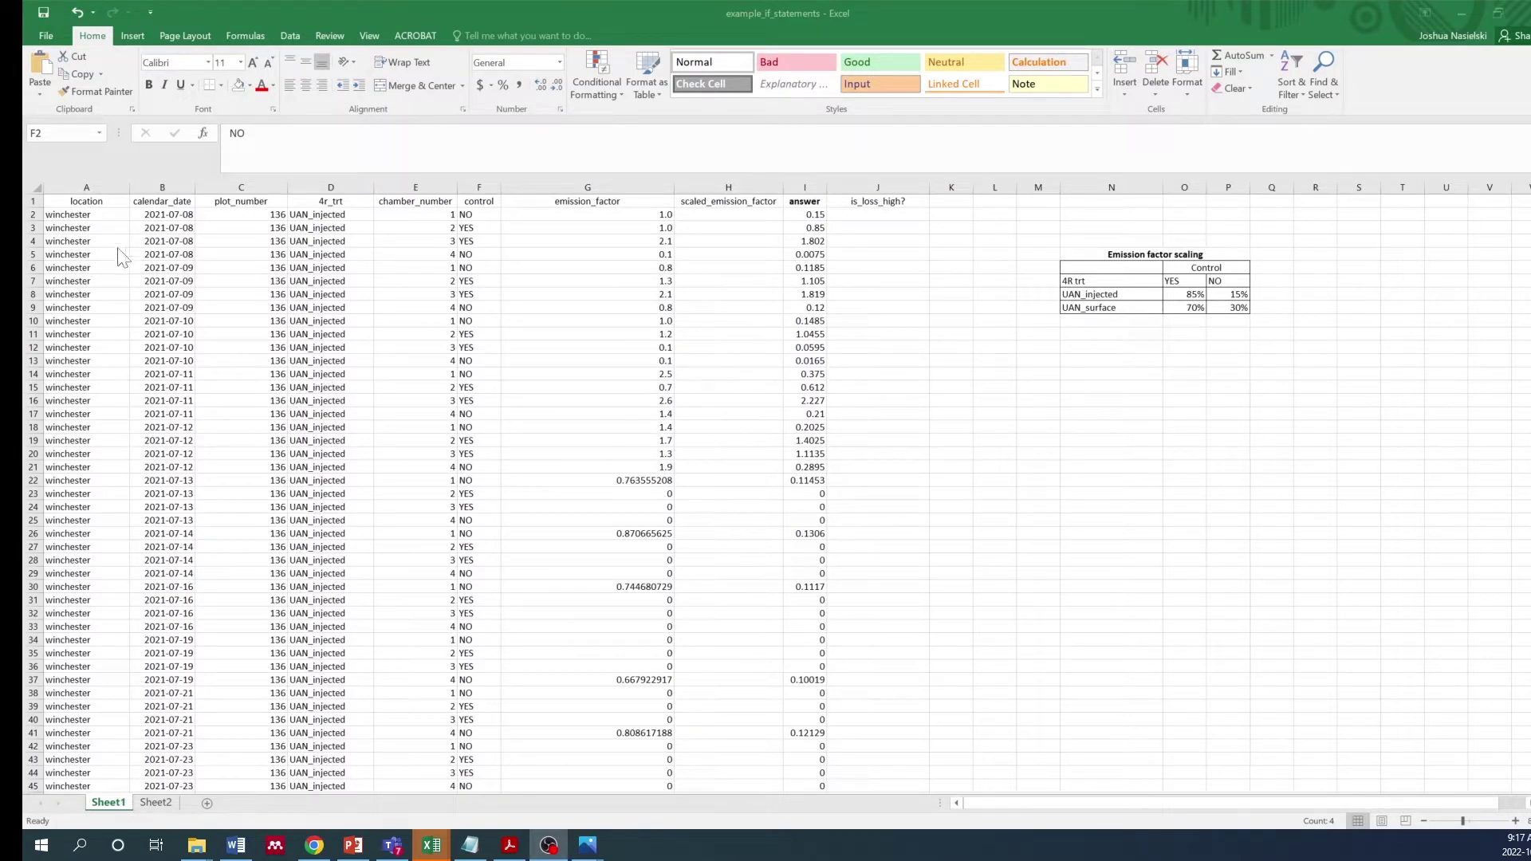
- In the Excel workbook, review the location, calendar_date and plot_number columns, including the full date range of the first plot
click(86, 187)
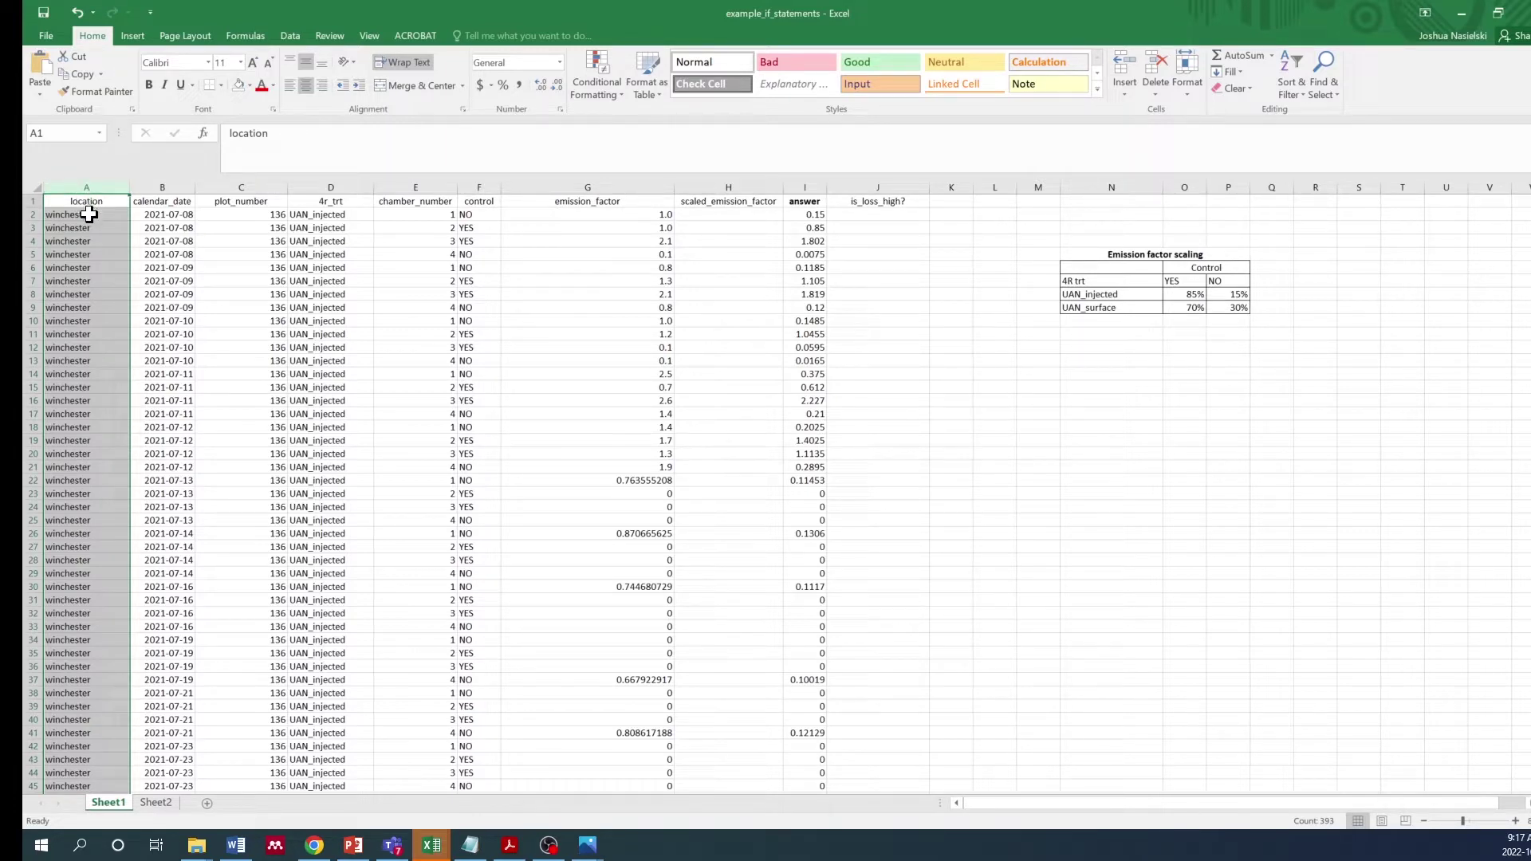
click(162, 178)
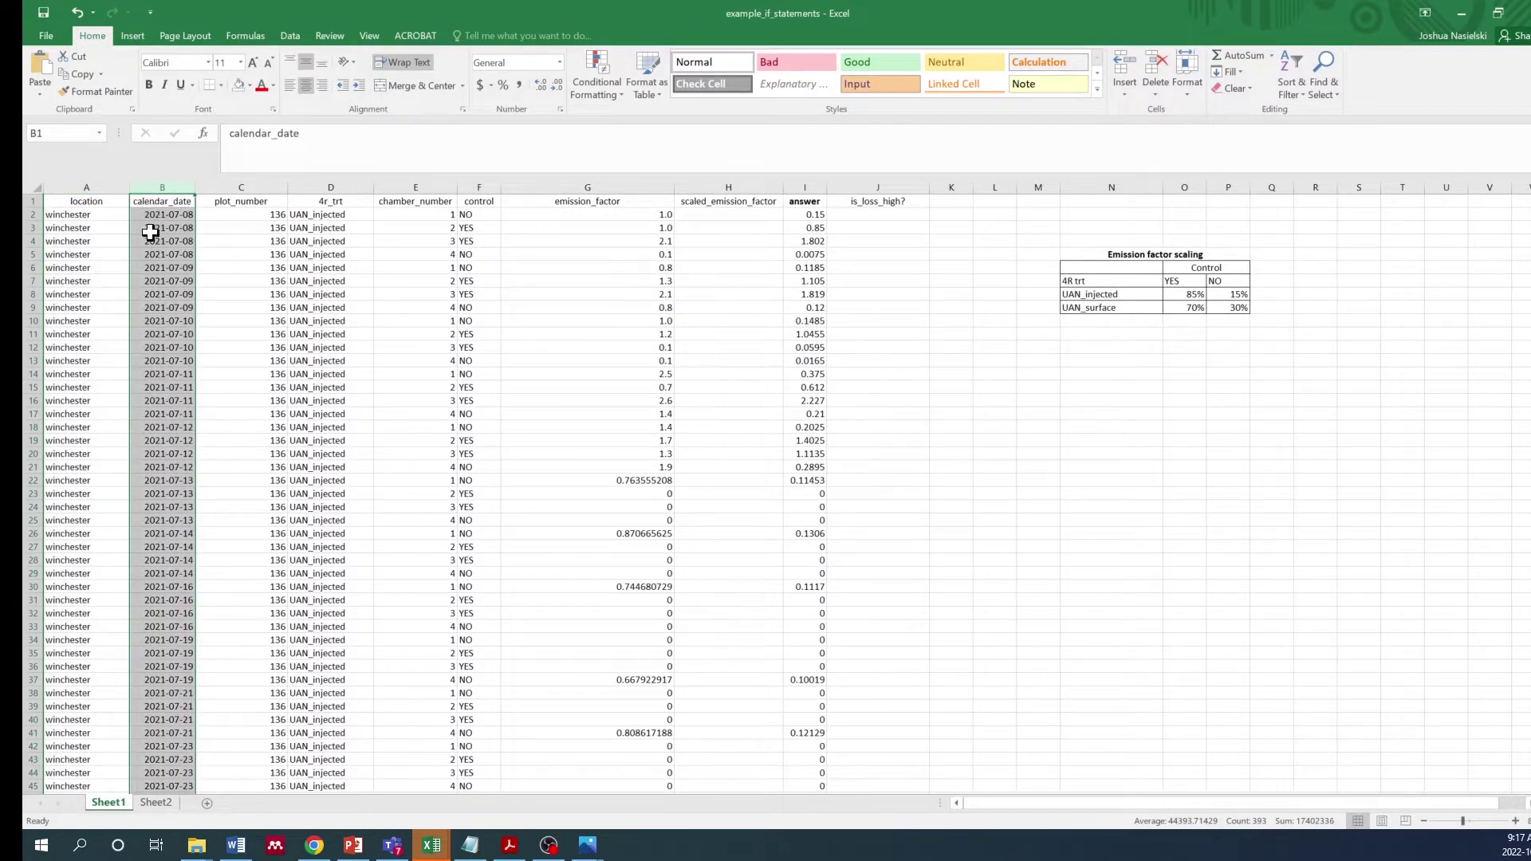
click(174, 216)
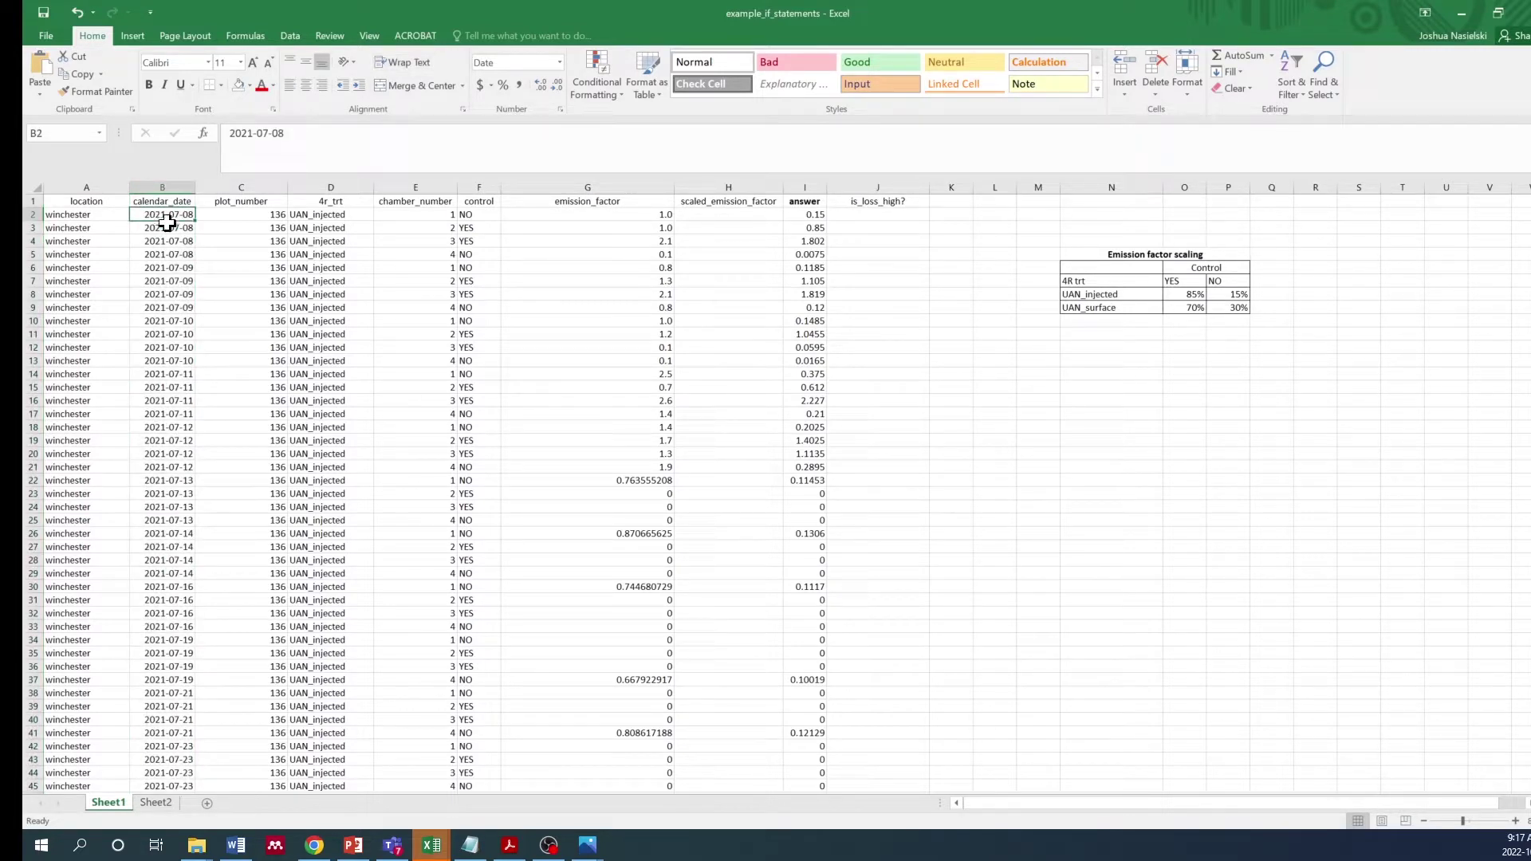
drag(160, 215, 188, 547)
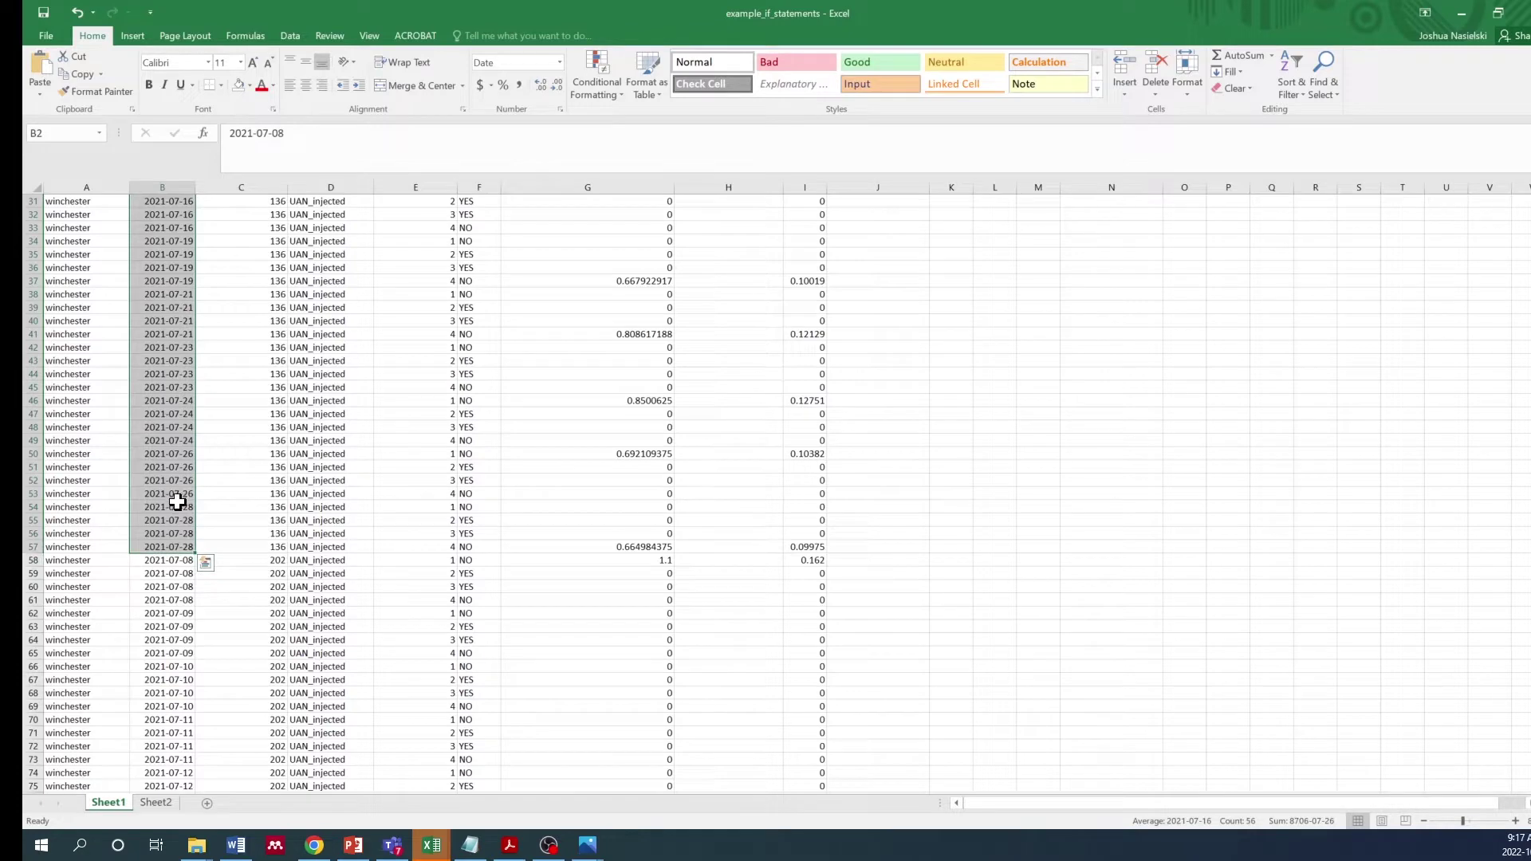
scroll(180, 495, up, 10)
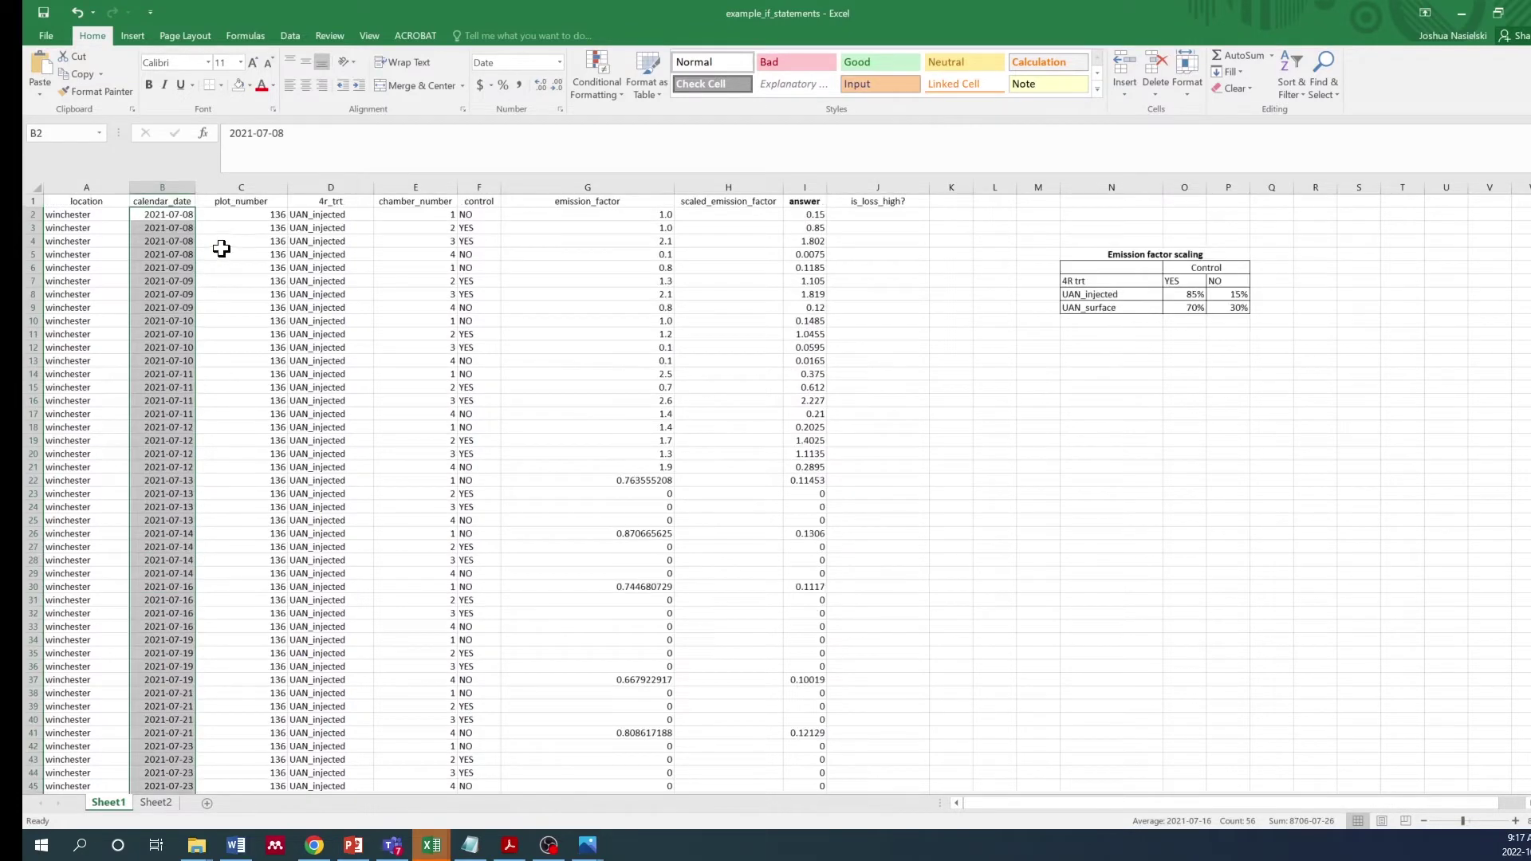
click(241, 186)
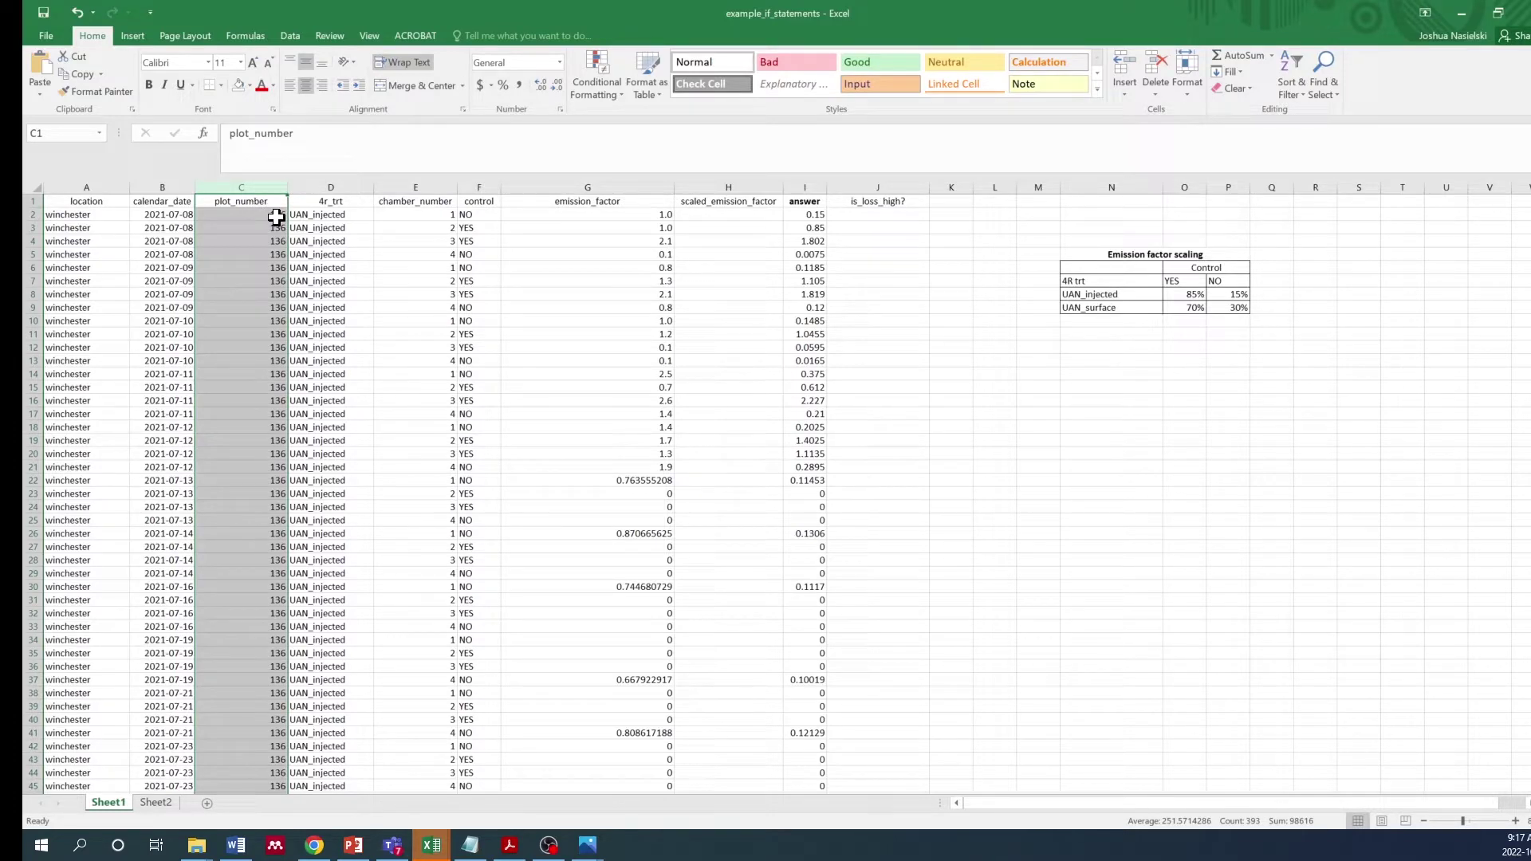
- Examine the 4r_trt column, checking both the UAN_injected rows and the UAN_surface rows further down the sheet
double_click(331, 178)
click(332, 156)
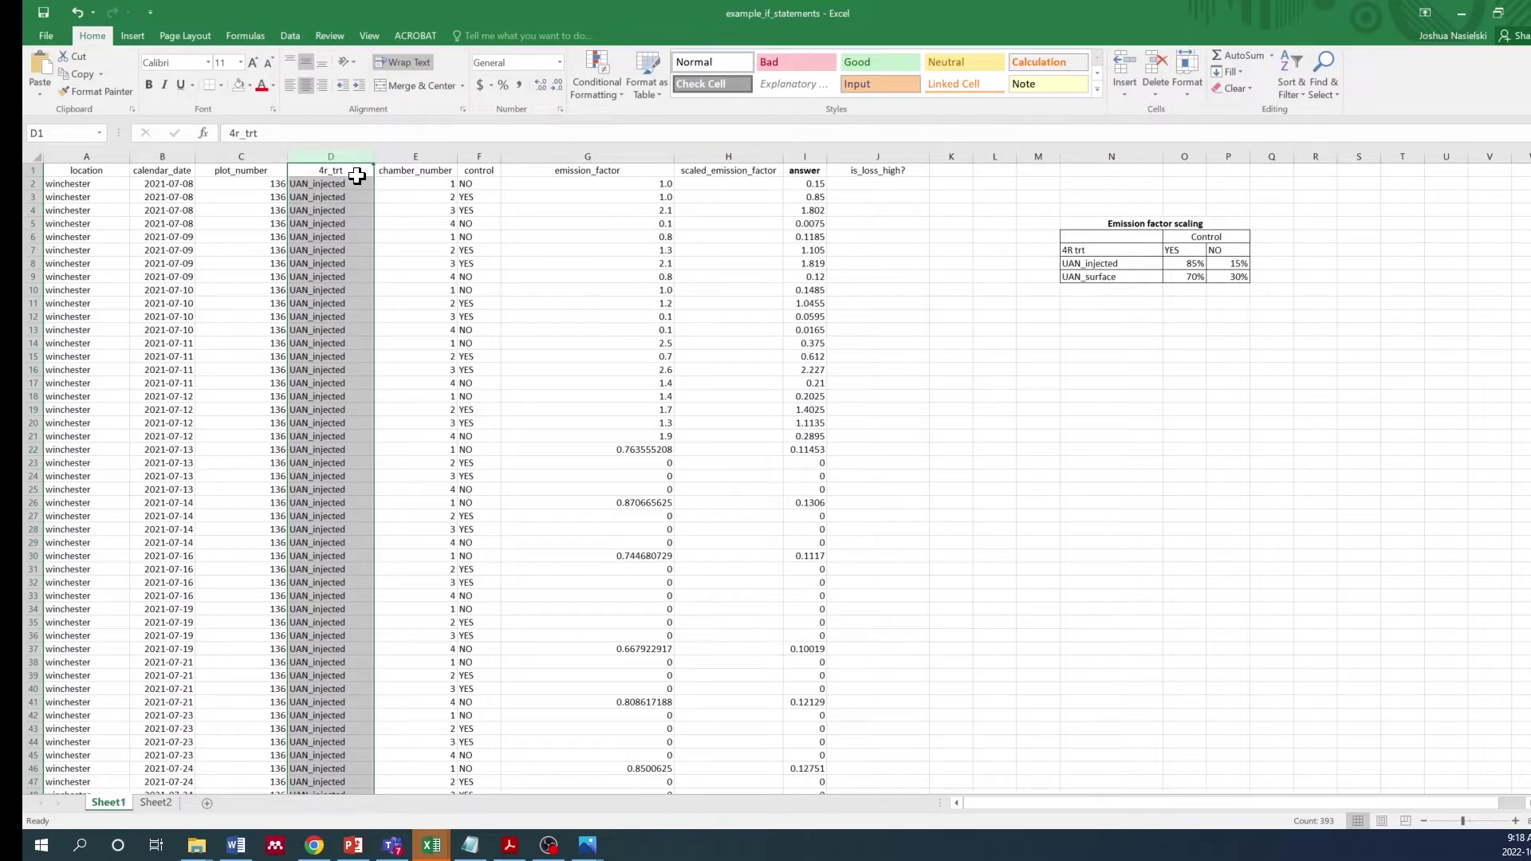
click(351, 185)
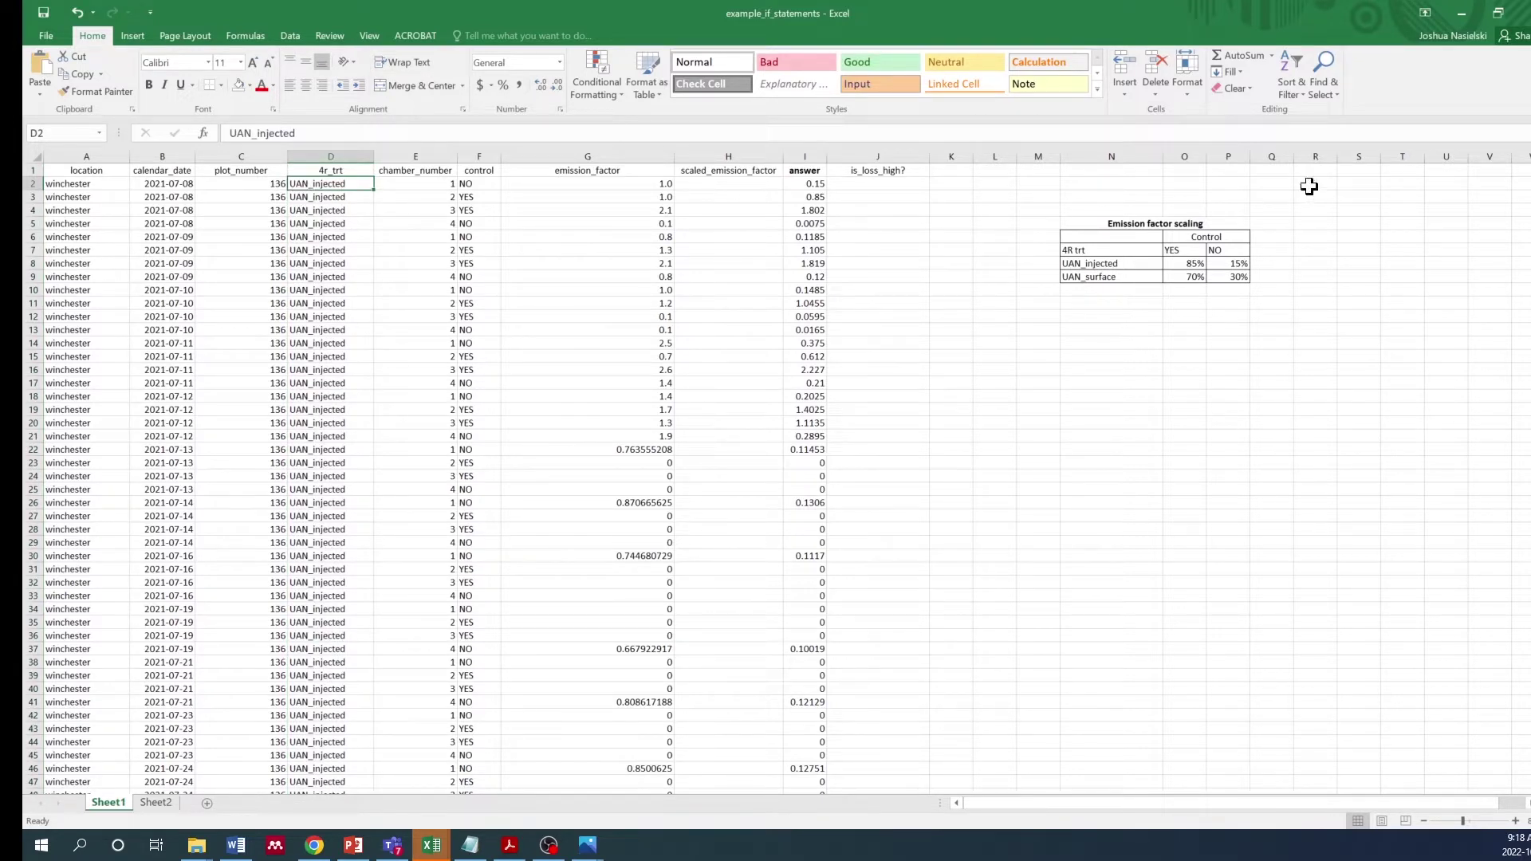
drag(1521, 184, 1521, 338)
click(339, 330)
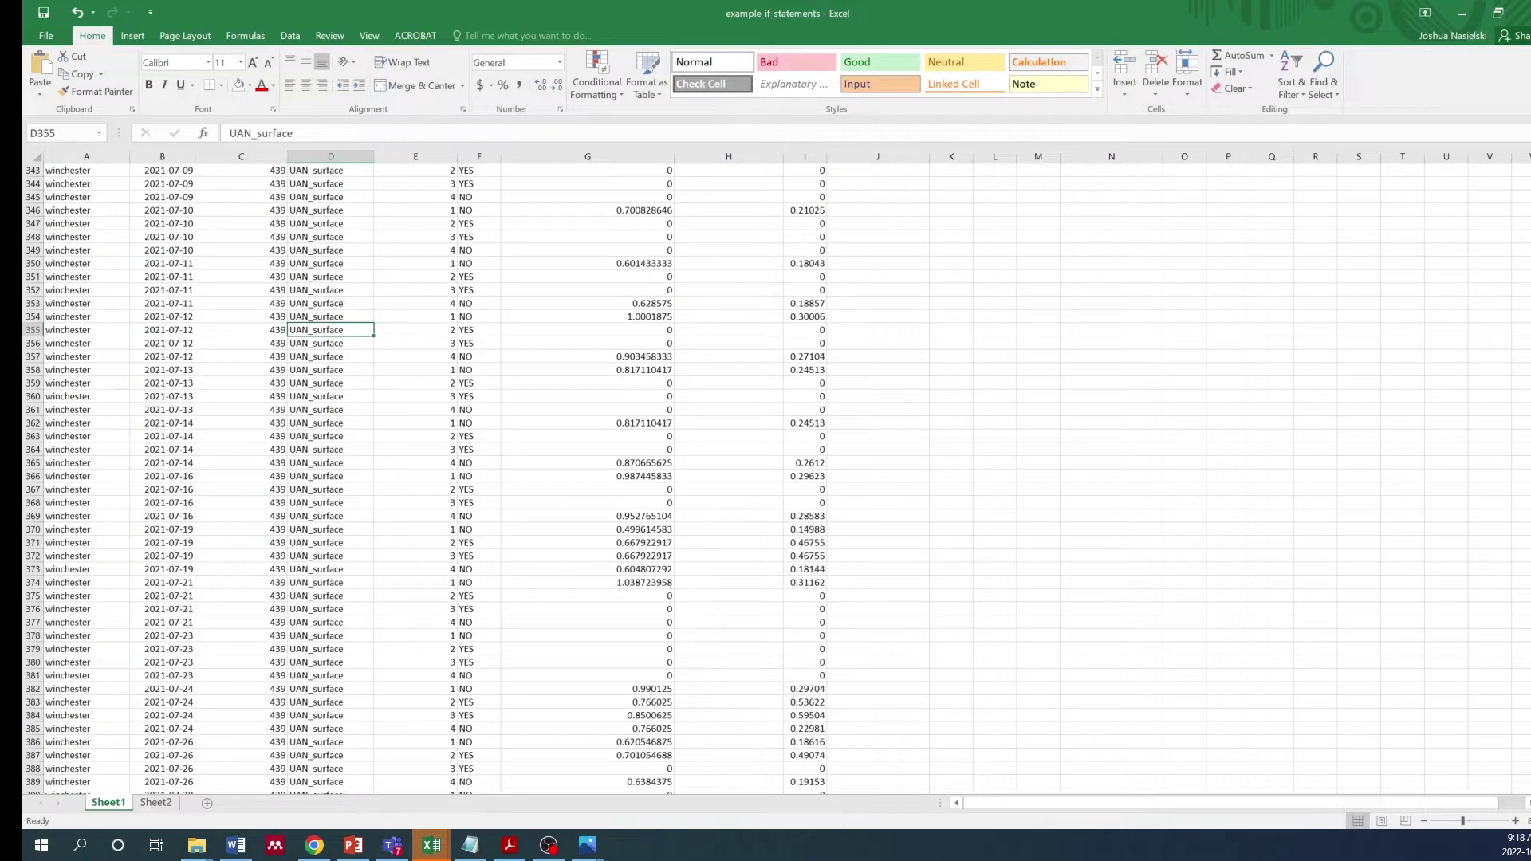
drag(1525, 359, 1524, 80)
click(335, 183)
- Examine the chamber_number column and compare the chamber 1 rows of the first two dates
click(413, 170)
key(ctrl+shift+Down)
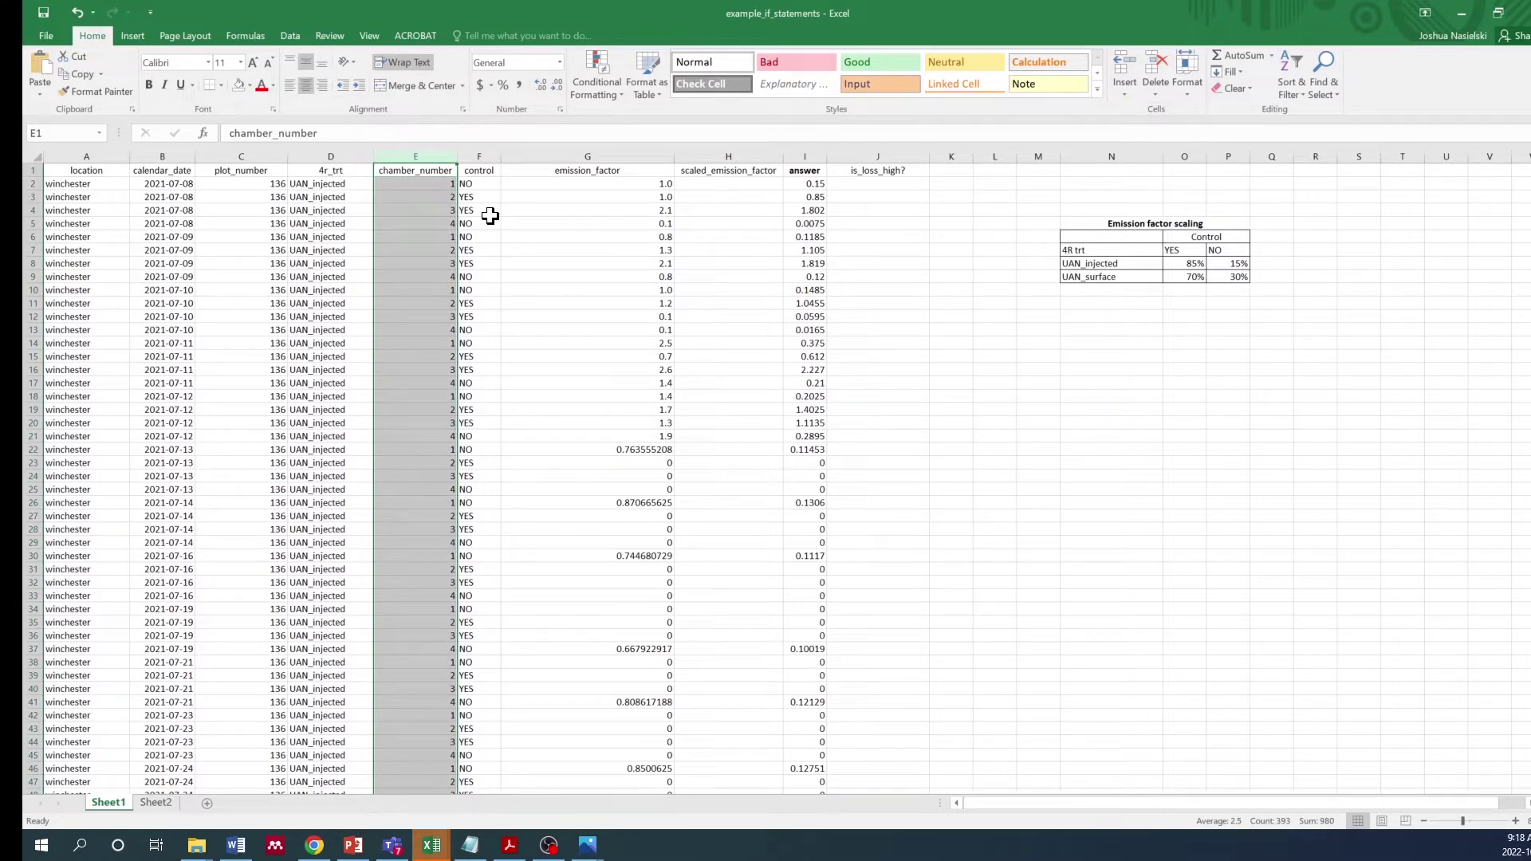
click(417, 187)
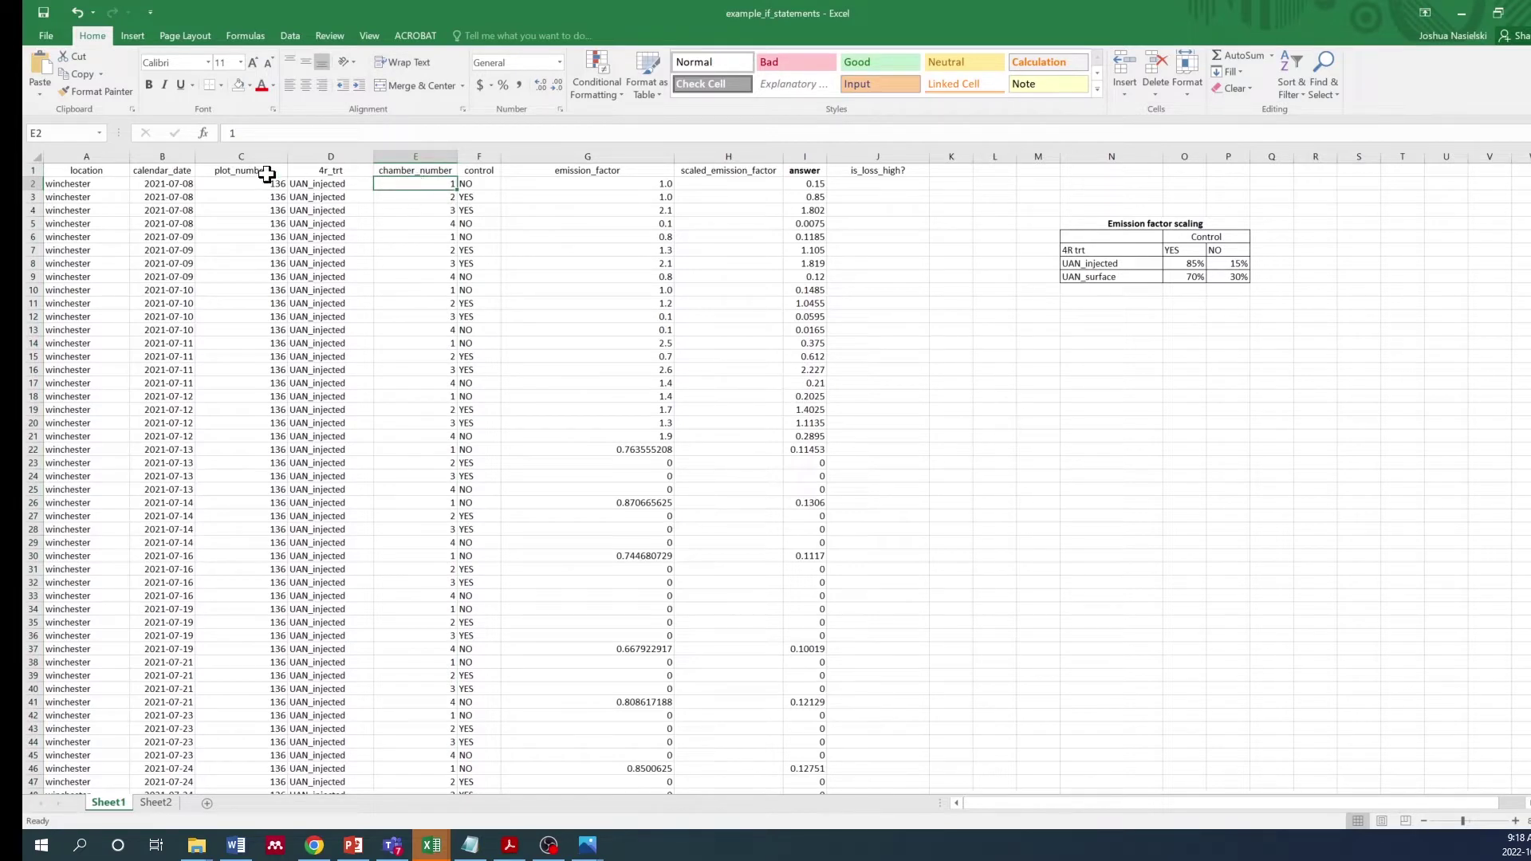
click(34, 184)
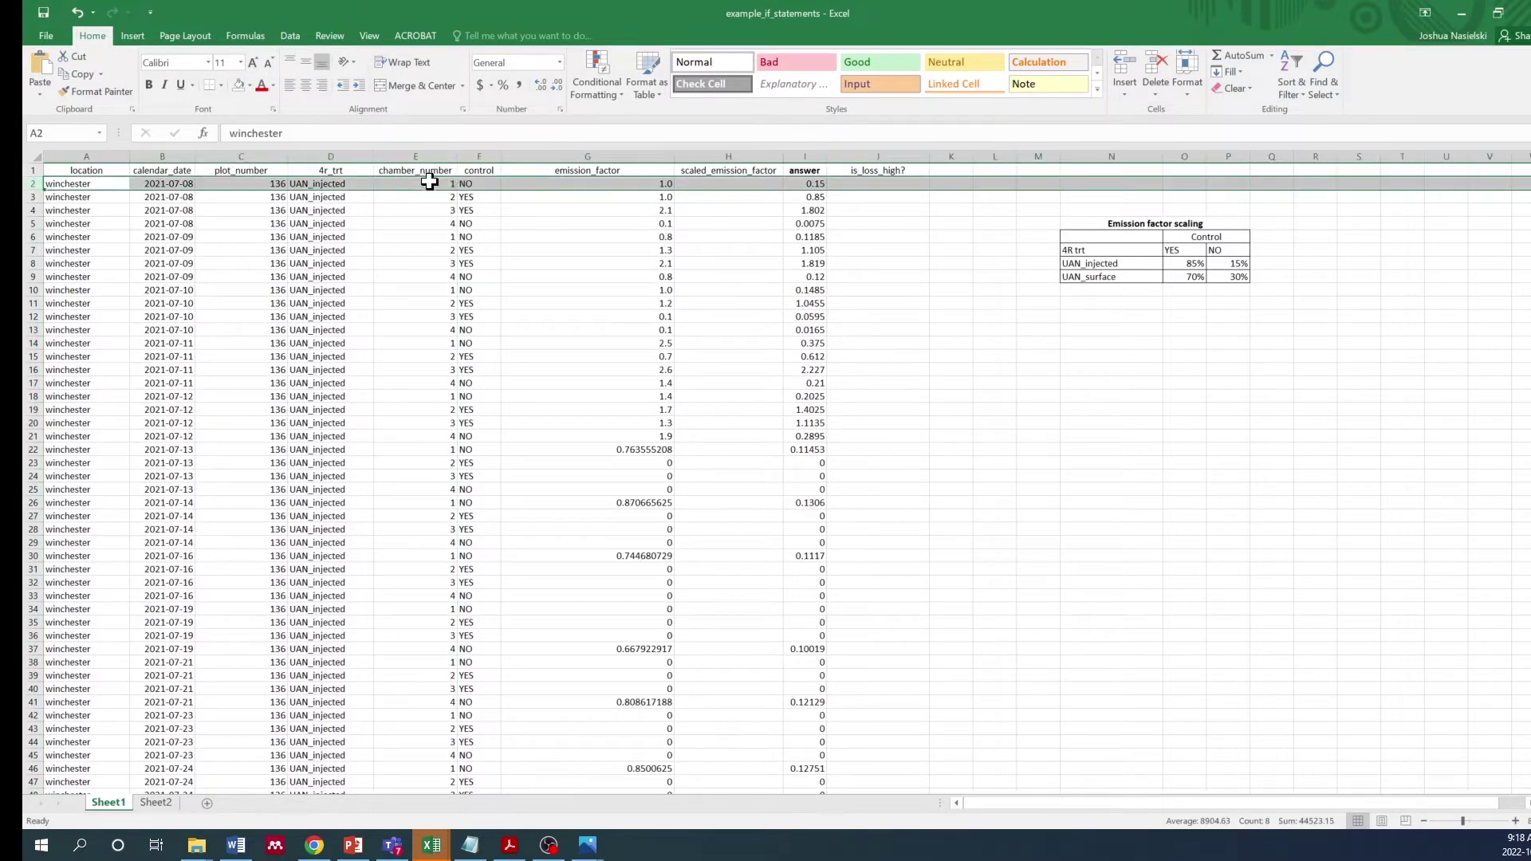
click(31, 236)
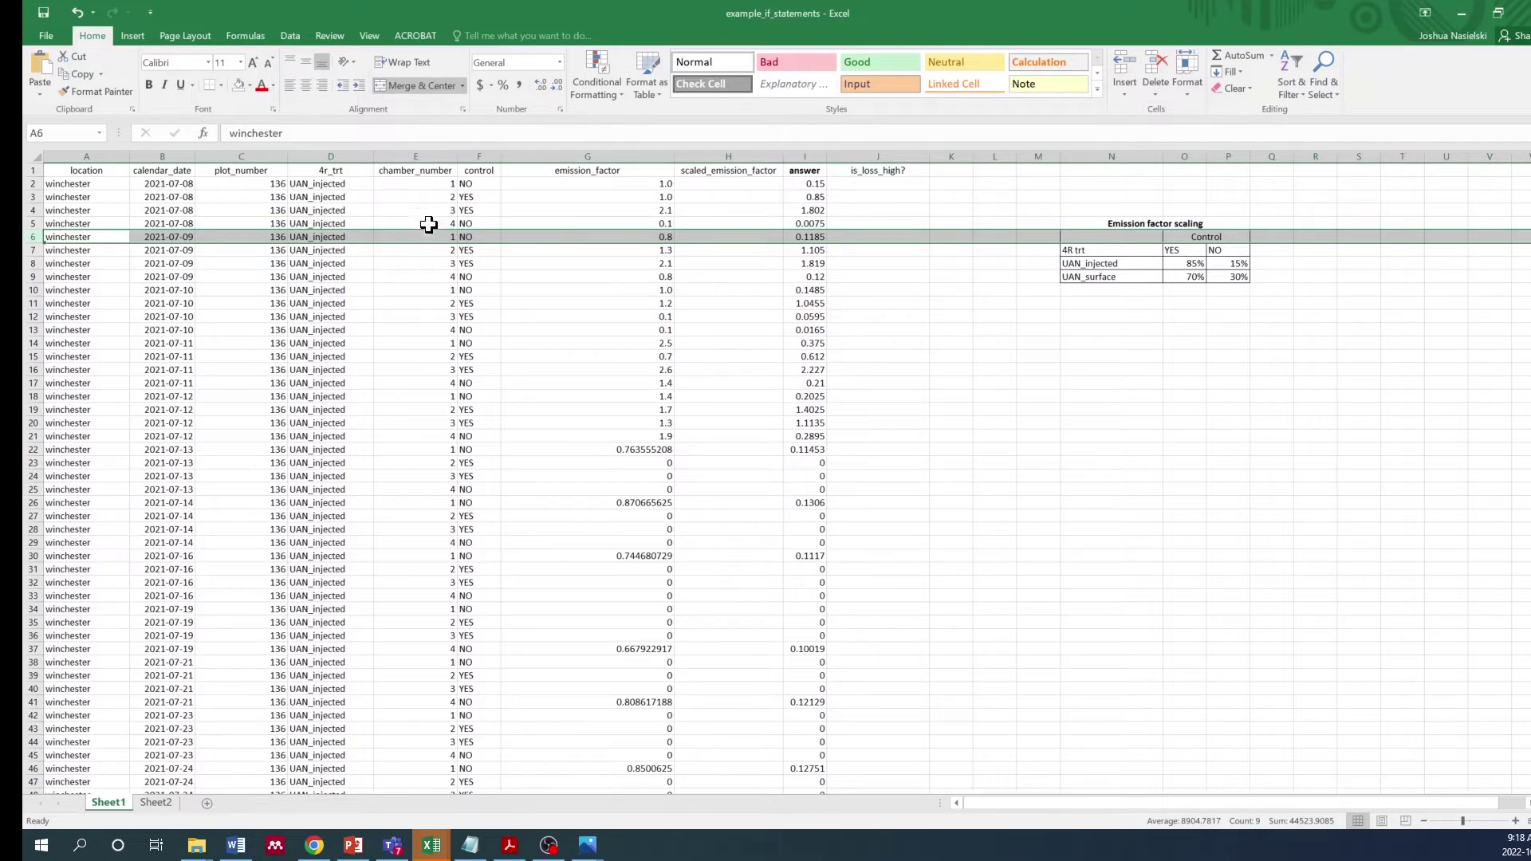
- Inspect the control column for the first date, highlighting the YES rows 3–4 and the NO rows 2 and 5
drag(478, 173, 475, 220)
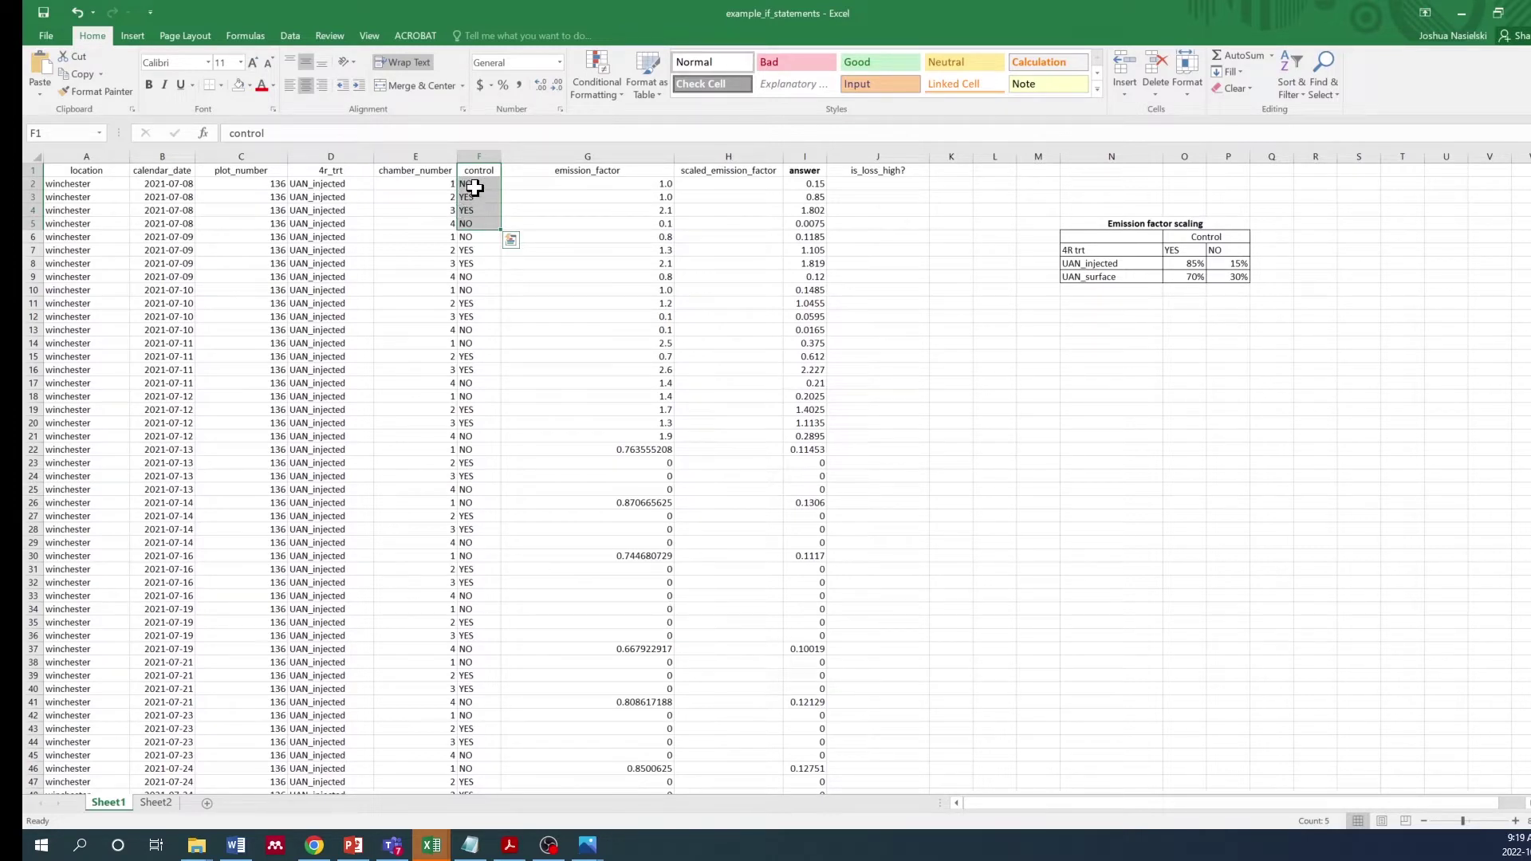
drag(481, 197, 38, 203)
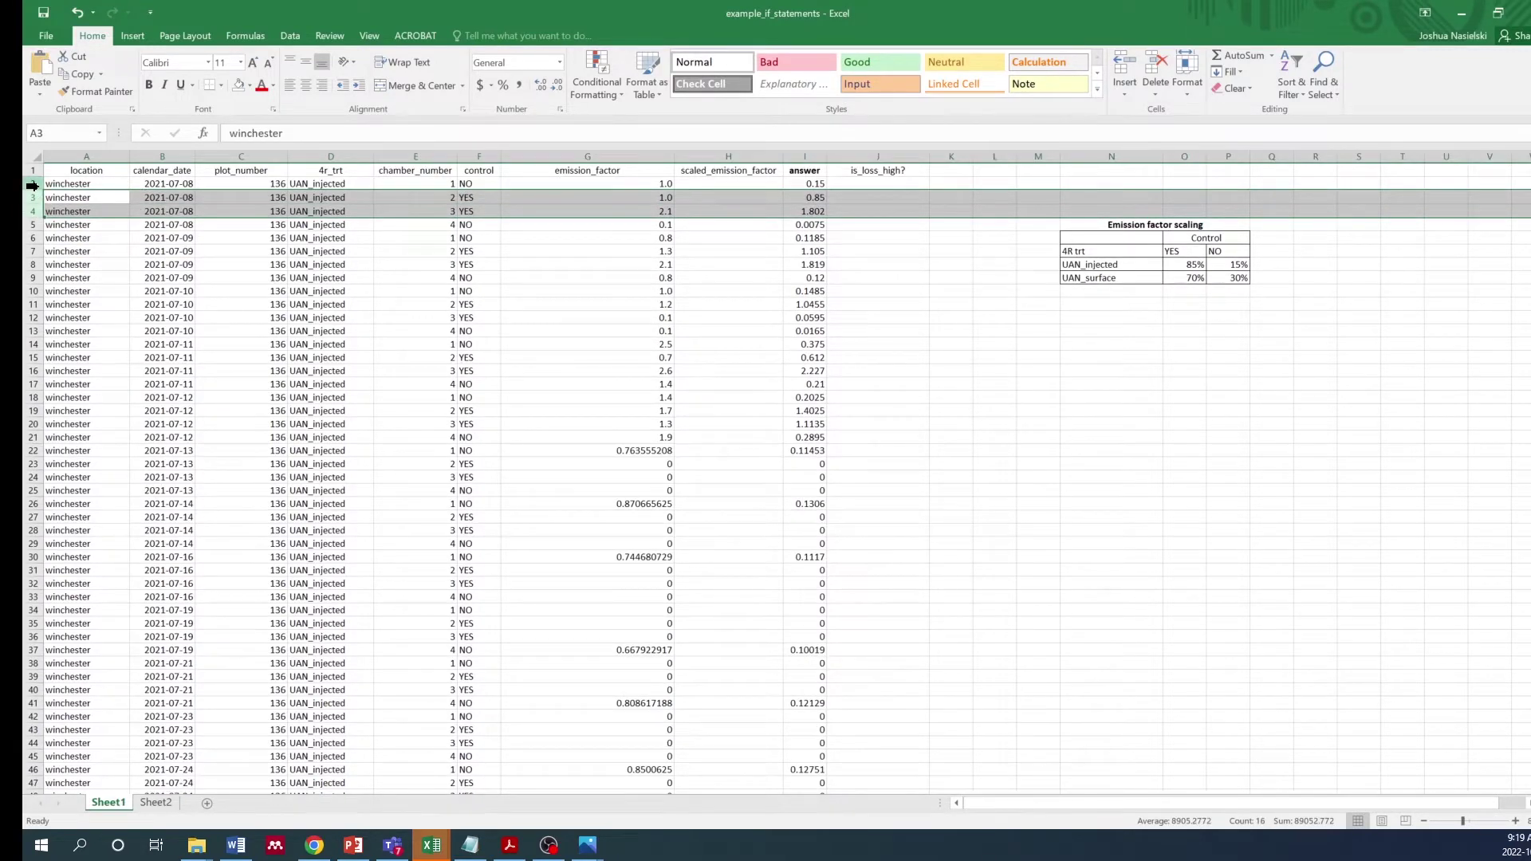
click(32, 185)
ctrl+click(29, 224)
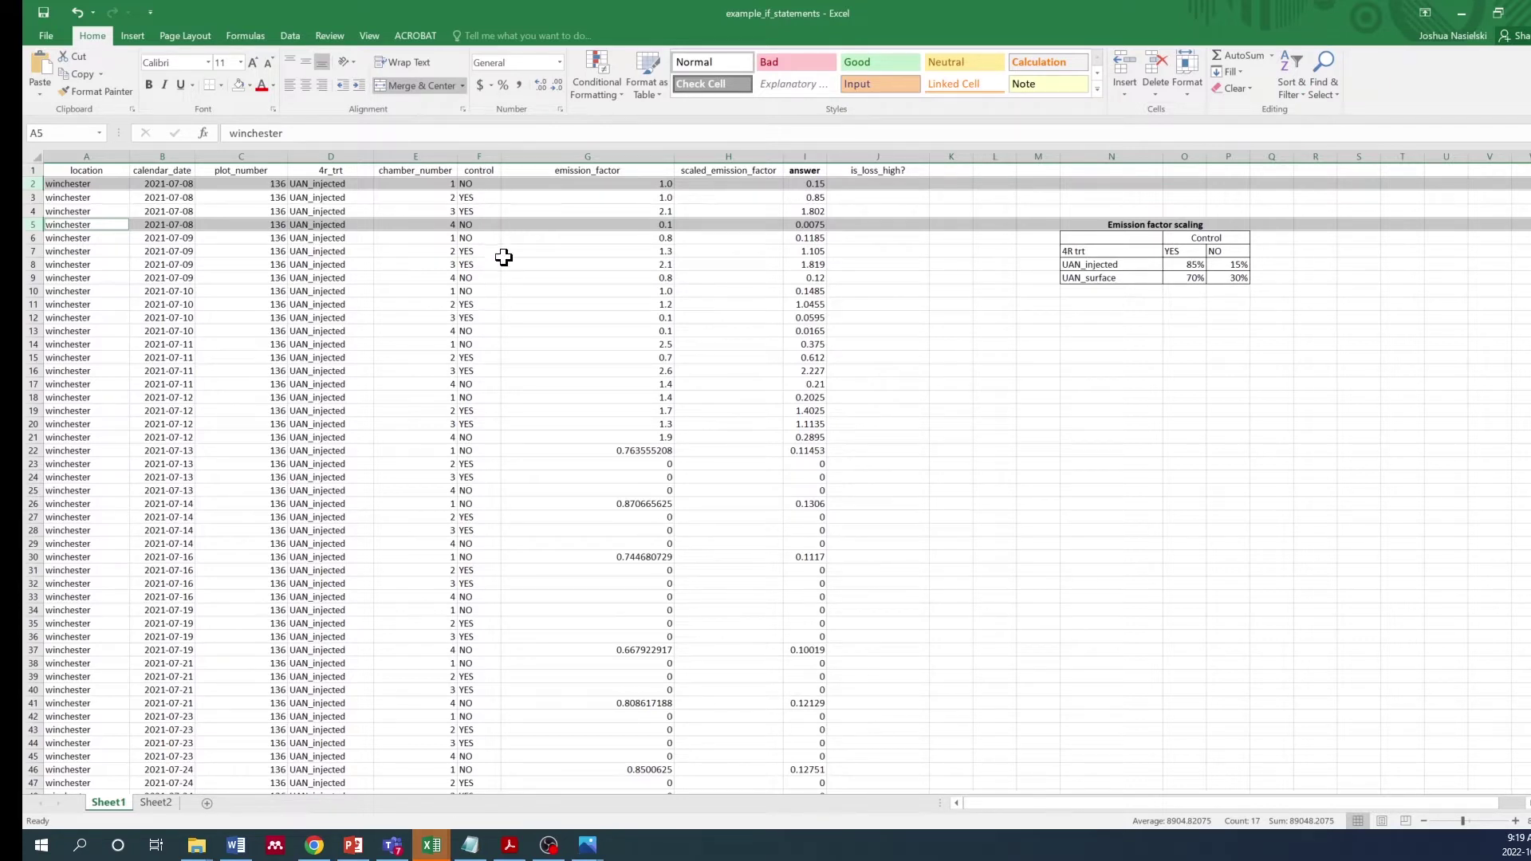
- Review the emission_factor column and inspect several individual values, including cells G2, G8, G9 and G22
click(615, 167)
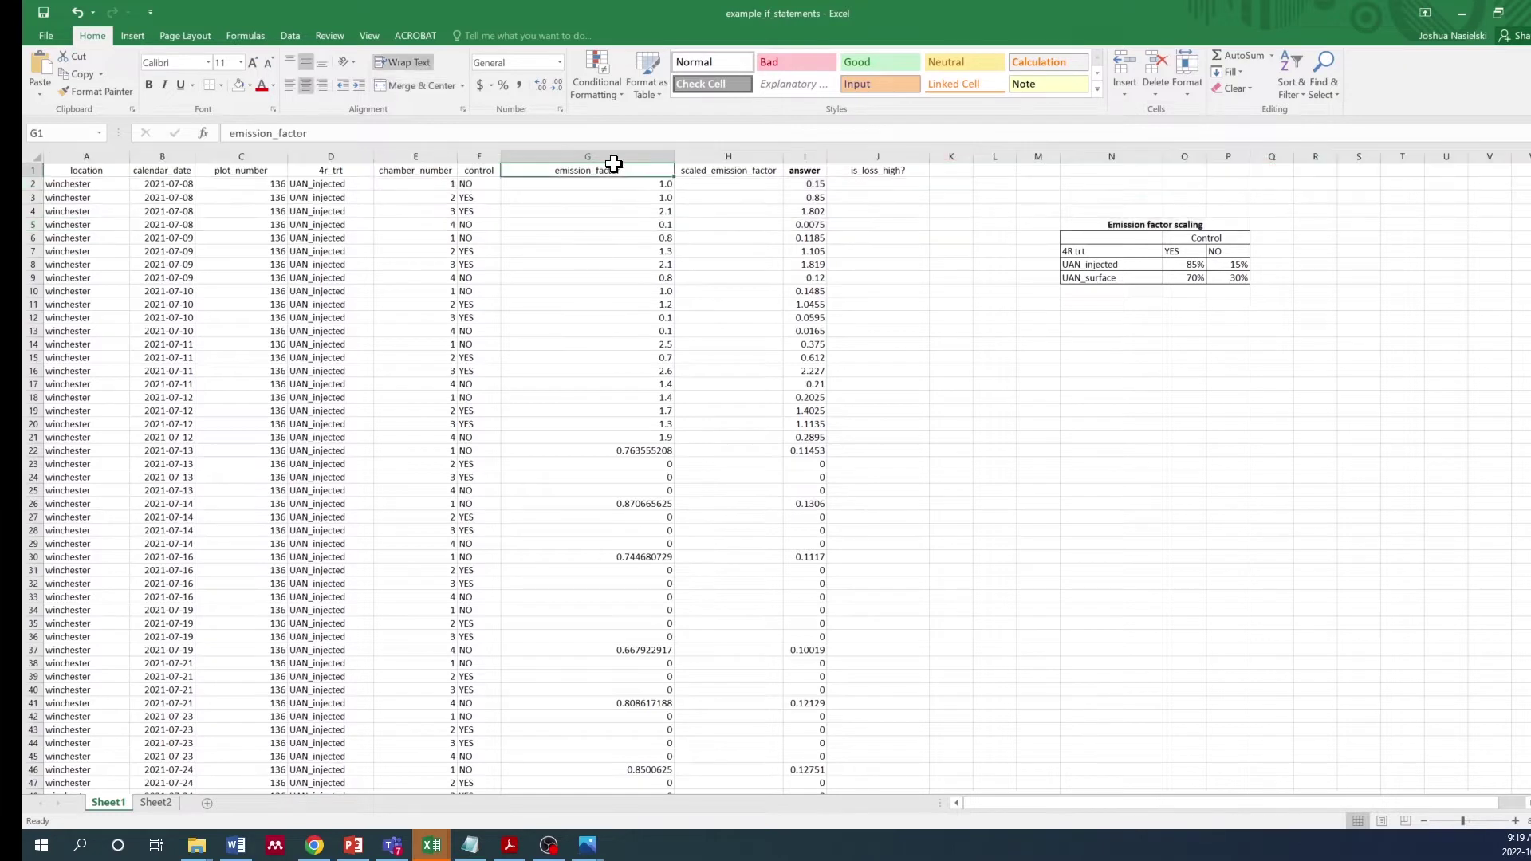
key(ctrl+shift+Down)
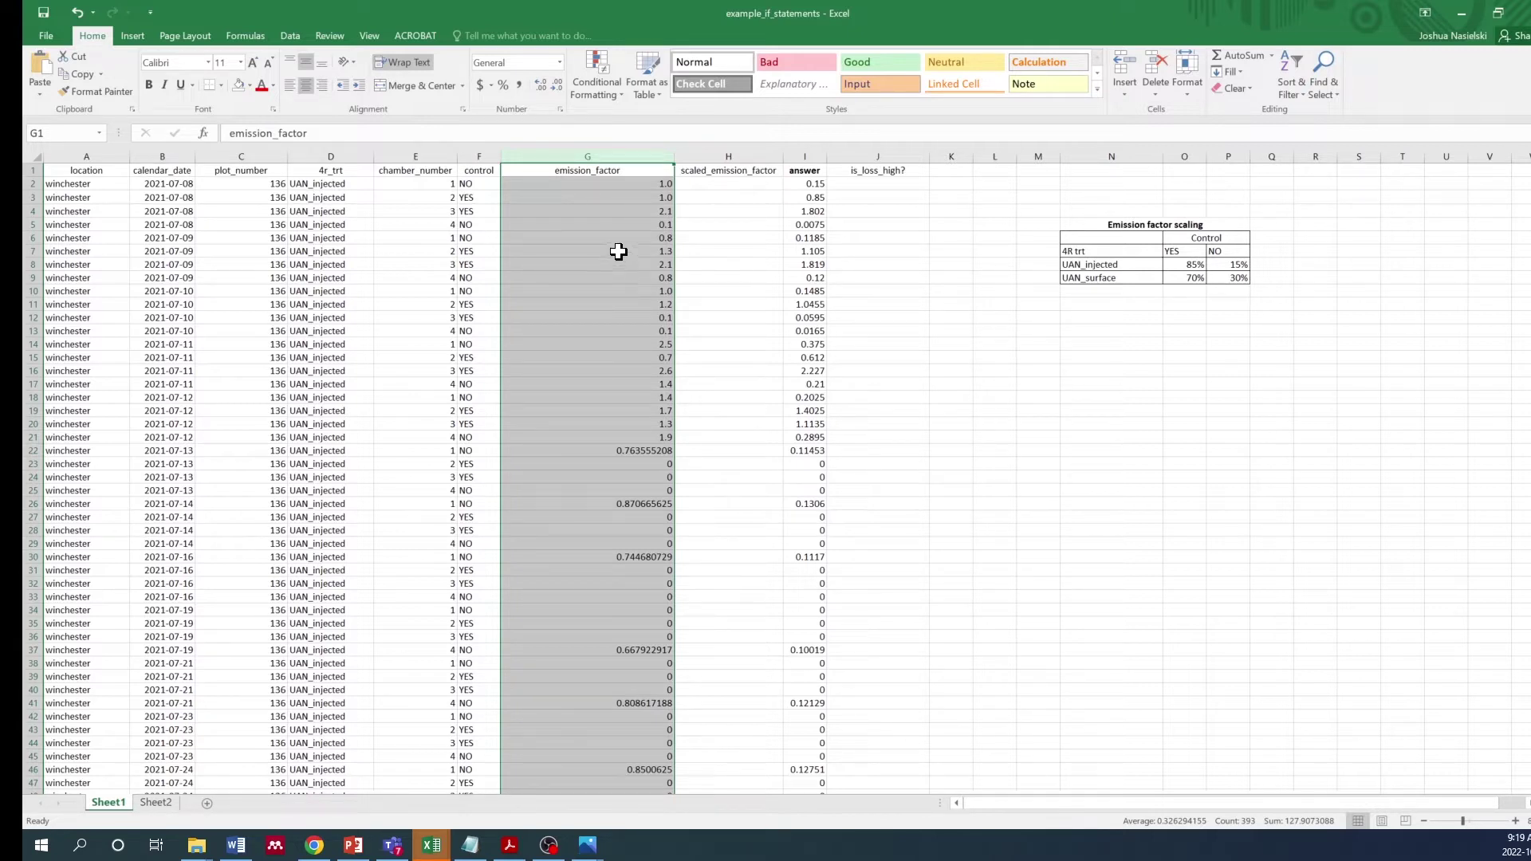
click(605, 185)
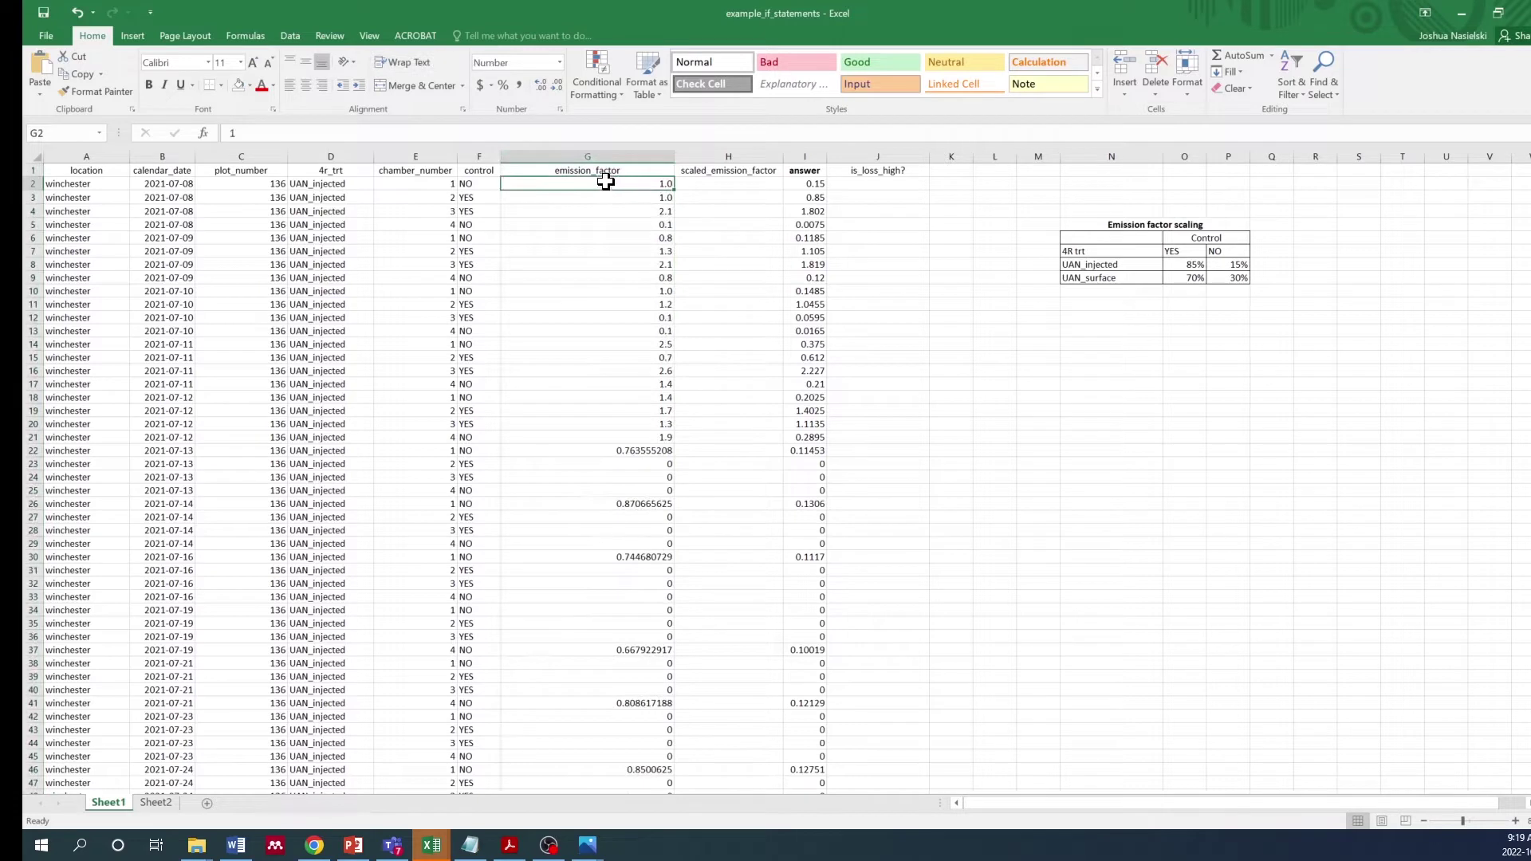
click(639, 263)
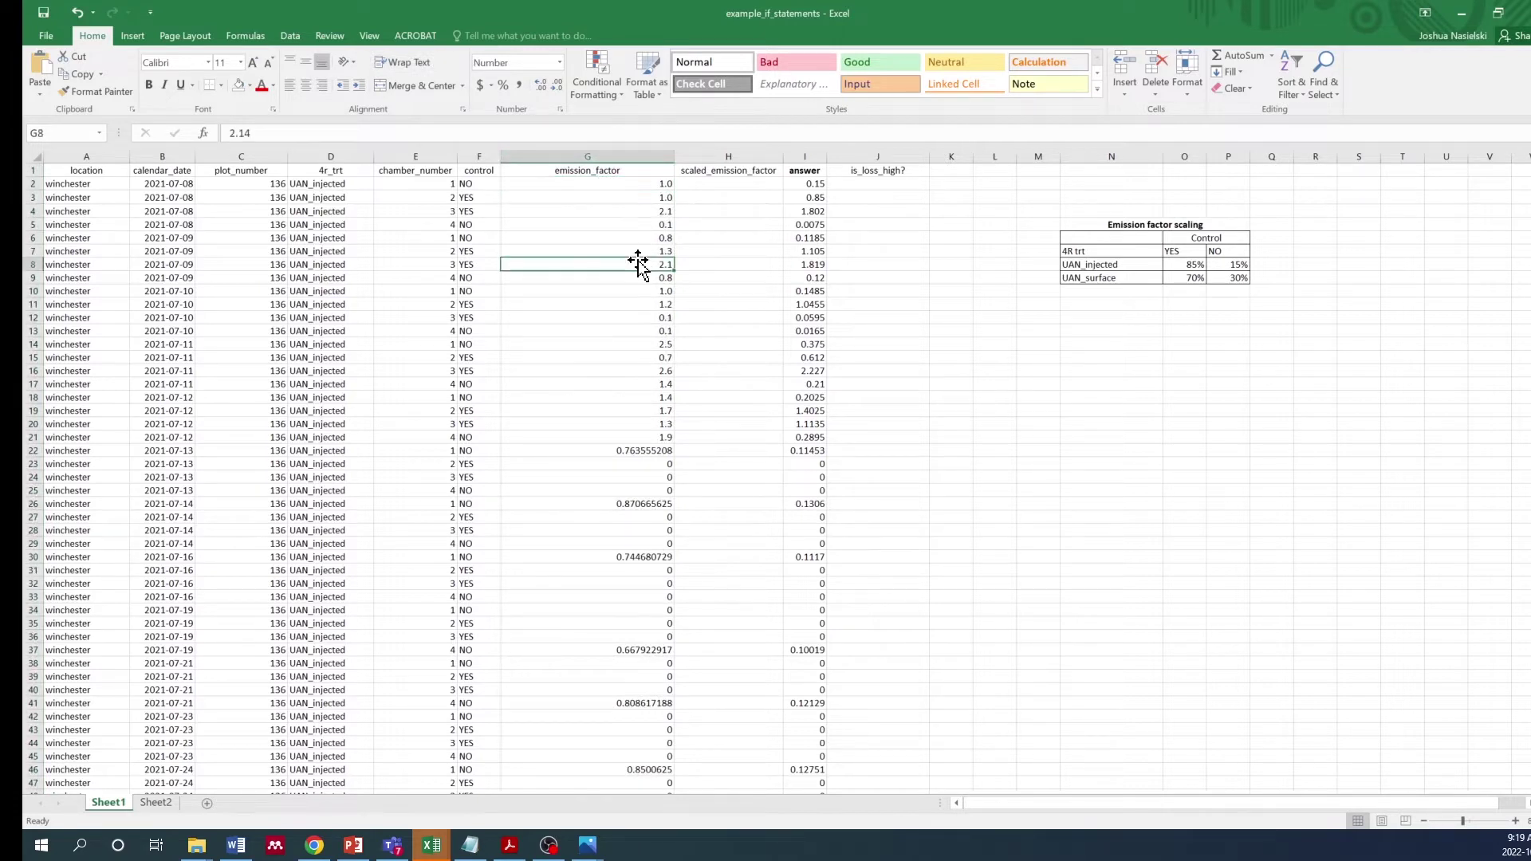
click(615, 279)
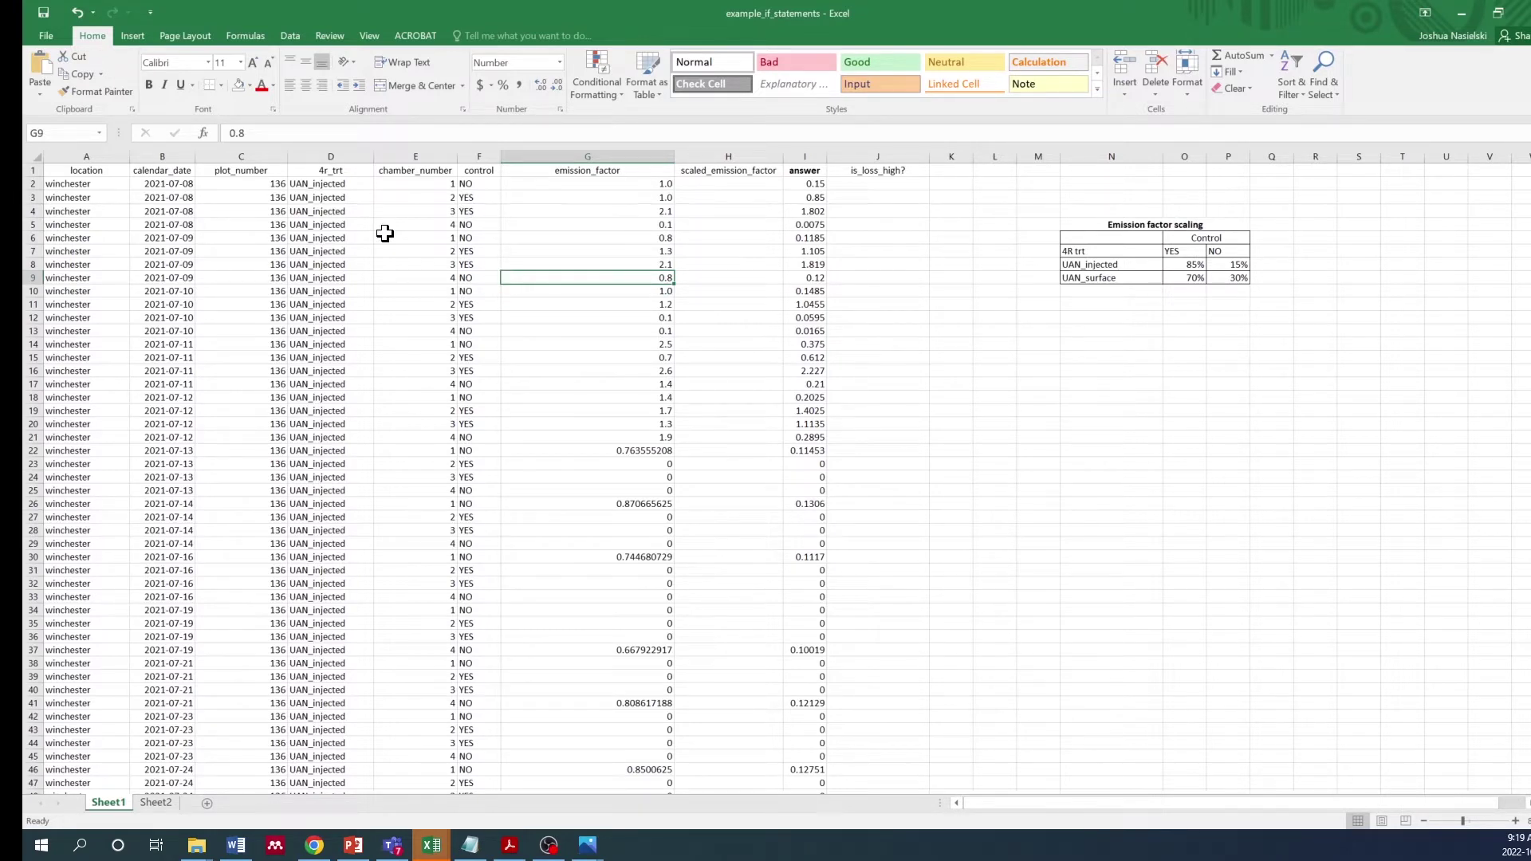
drag(591, 181, 577, 448)
click(578, 449)
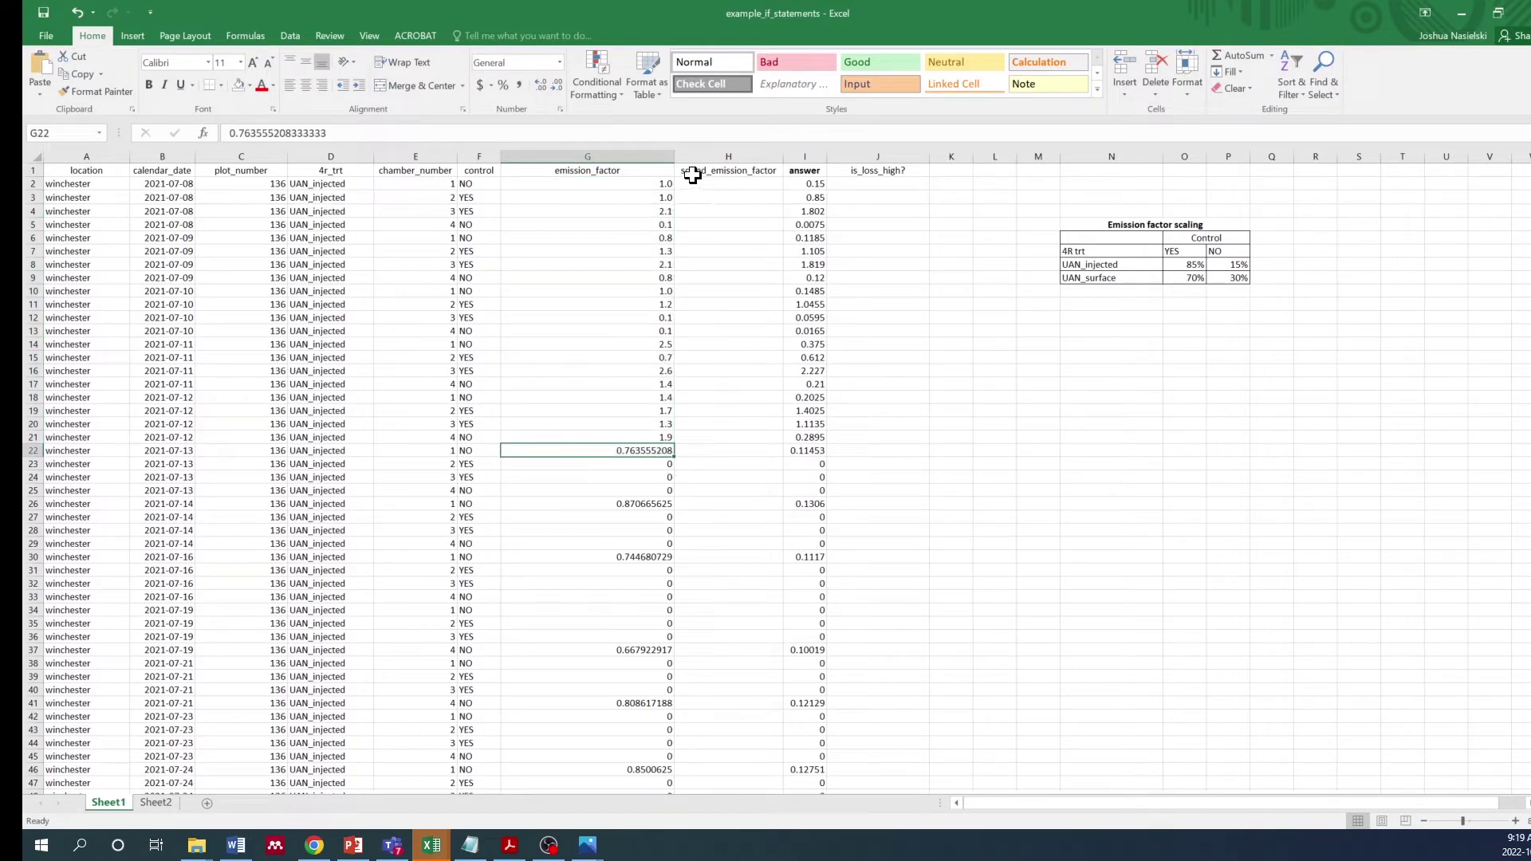
- Compare the empty scaled_emission_factor column with the emission_factor column it derives from
click(722, 171)
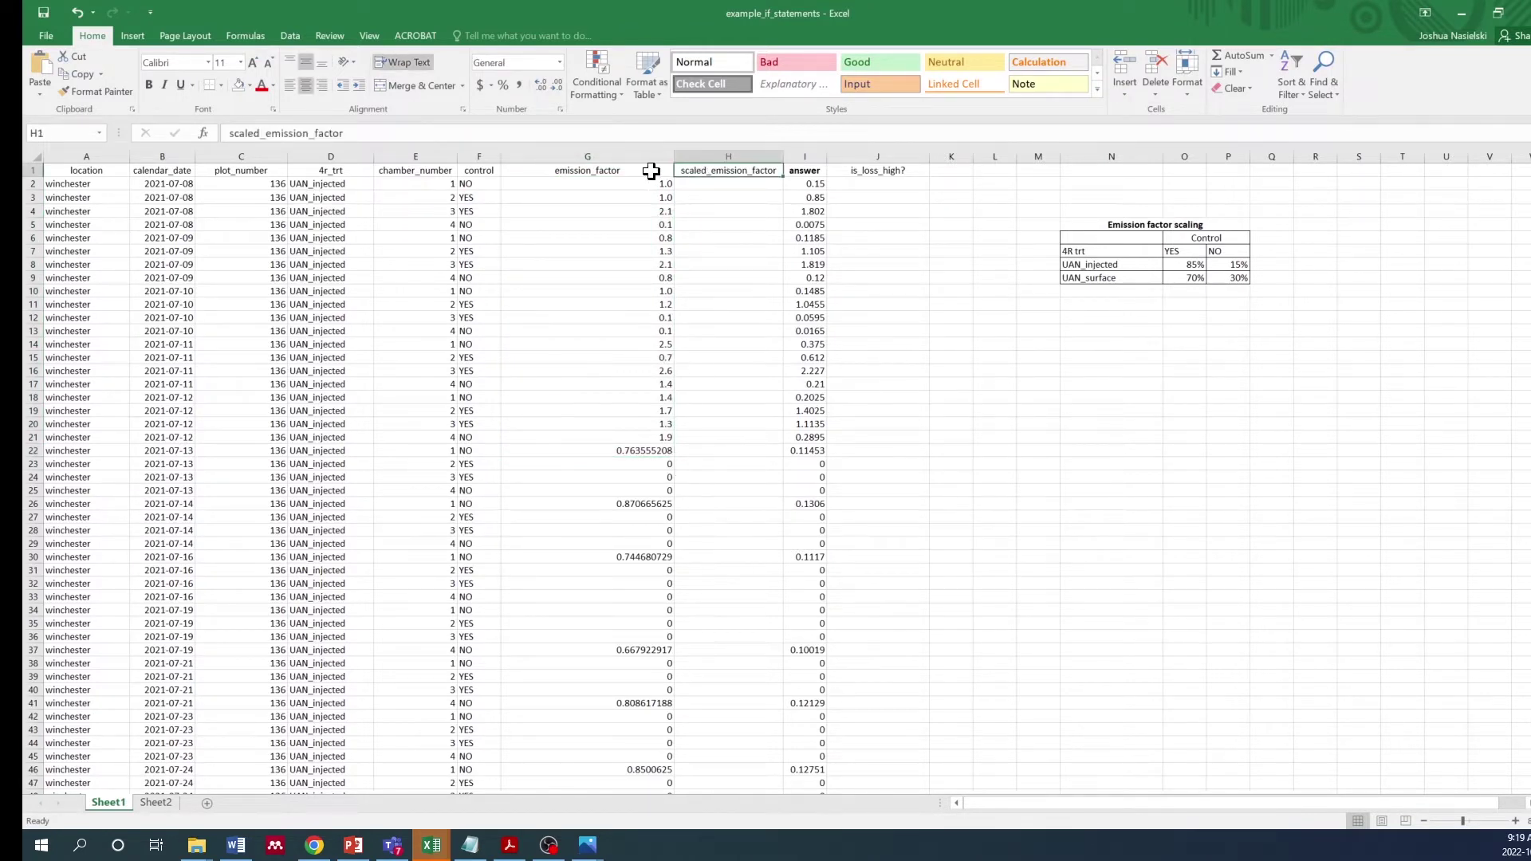
click(762, 181)
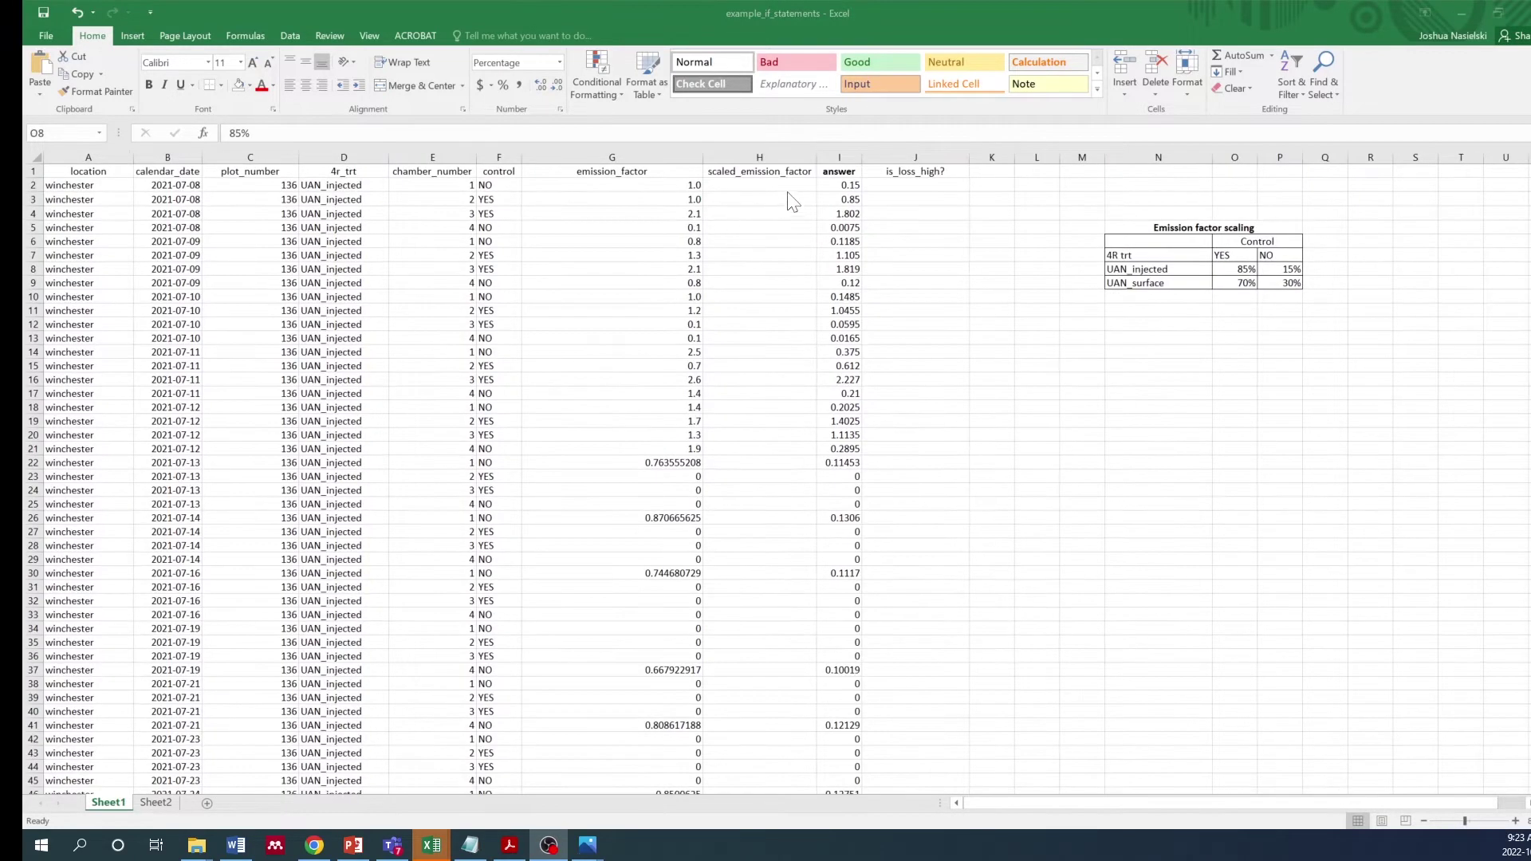
click(770, 185)
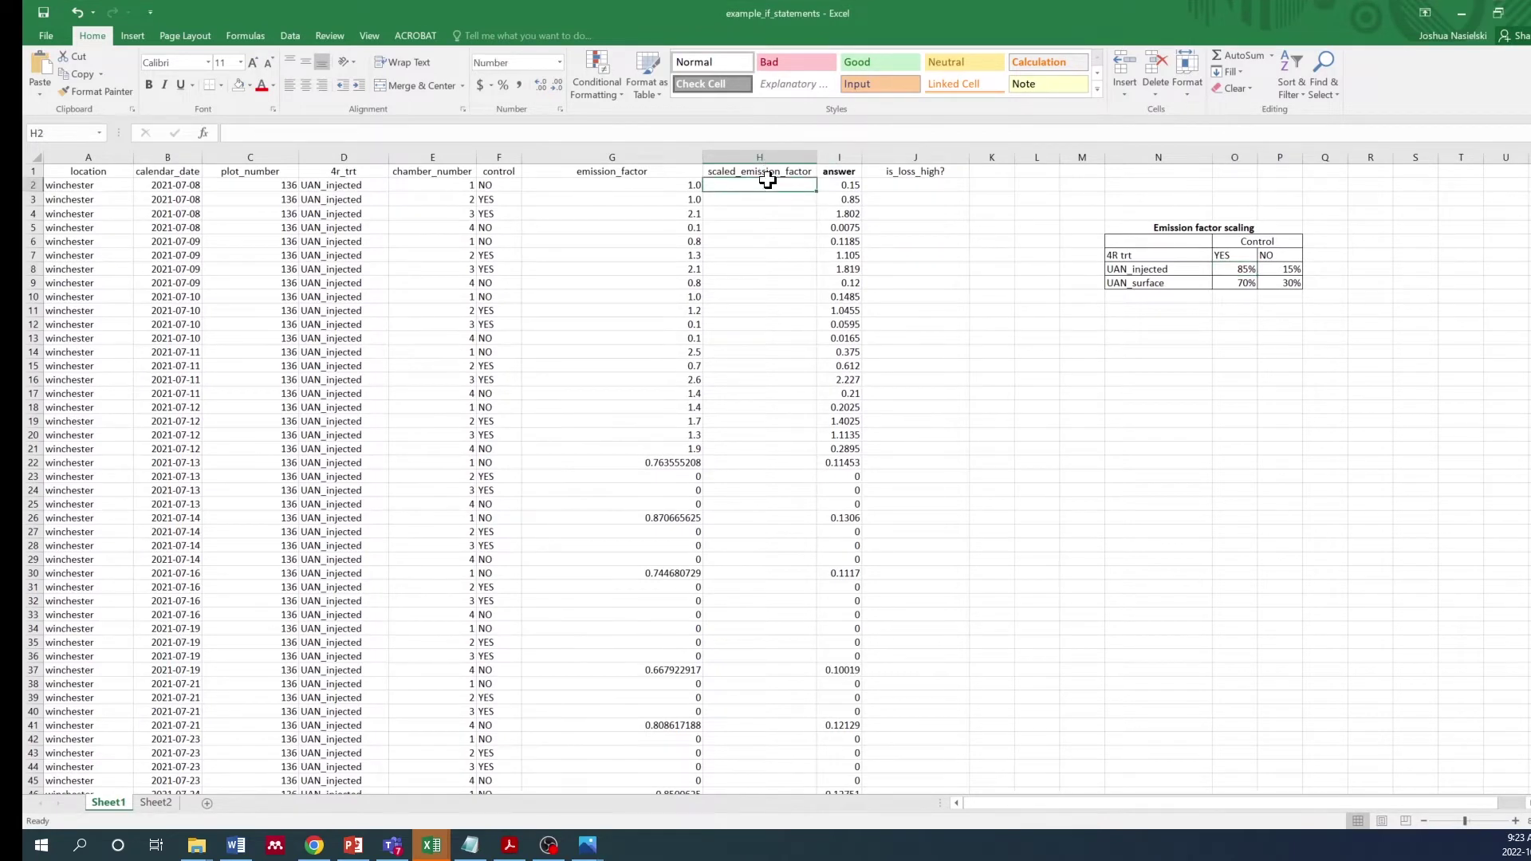
click(634, 155)
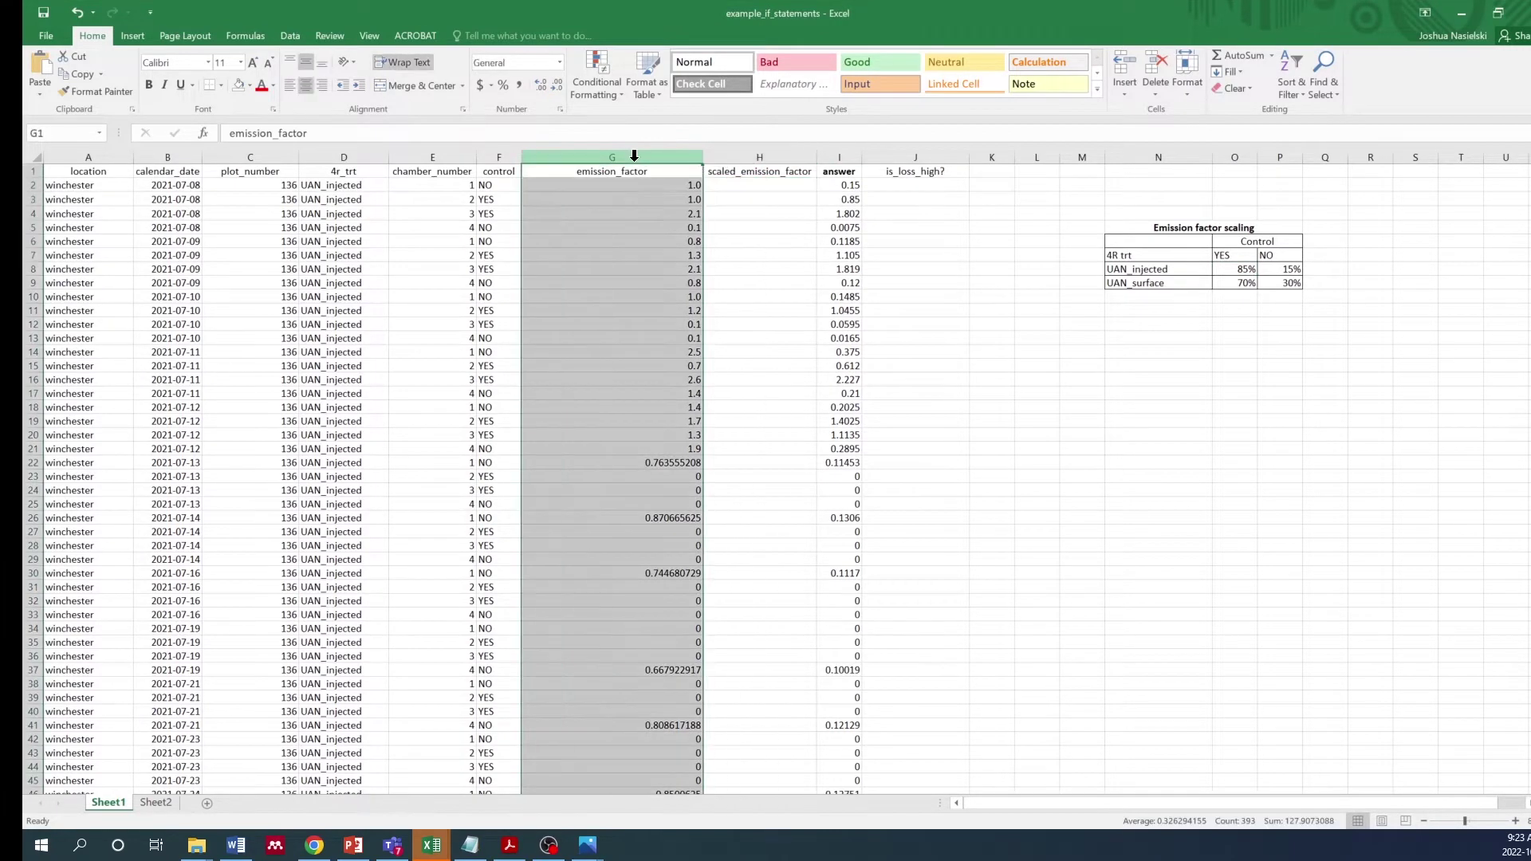
click(755, 152)
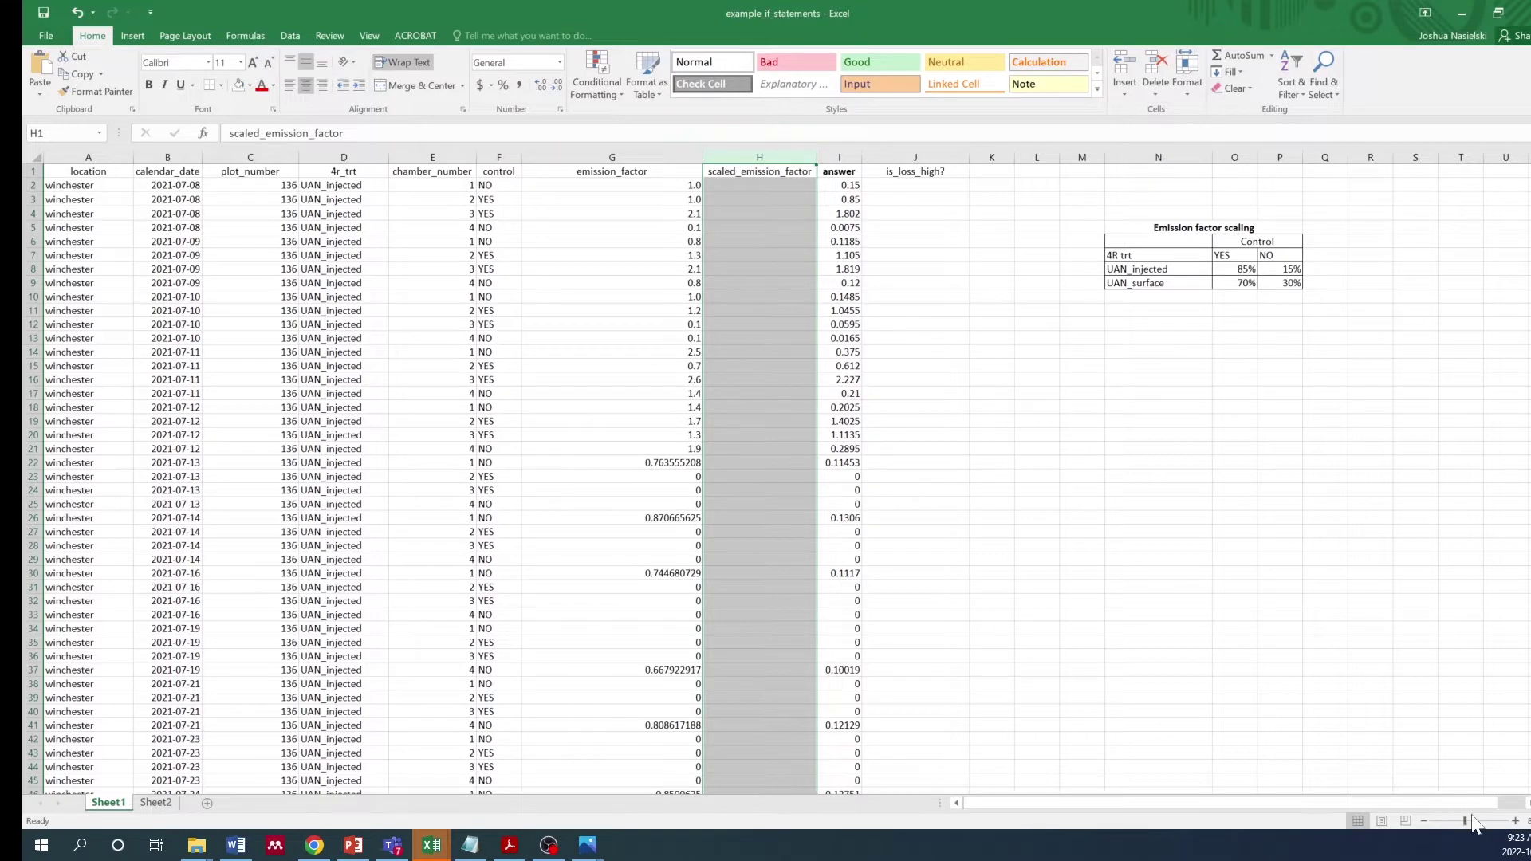
- Examine the Emission factor scaling table up close, reading the UAN_injected and UAN_surface percentages for YES and NO controls
drag(1156, 231, 1284, 284)
drag(1466, 821, 1490, 824)
scroll(1193, 410, up, 2)
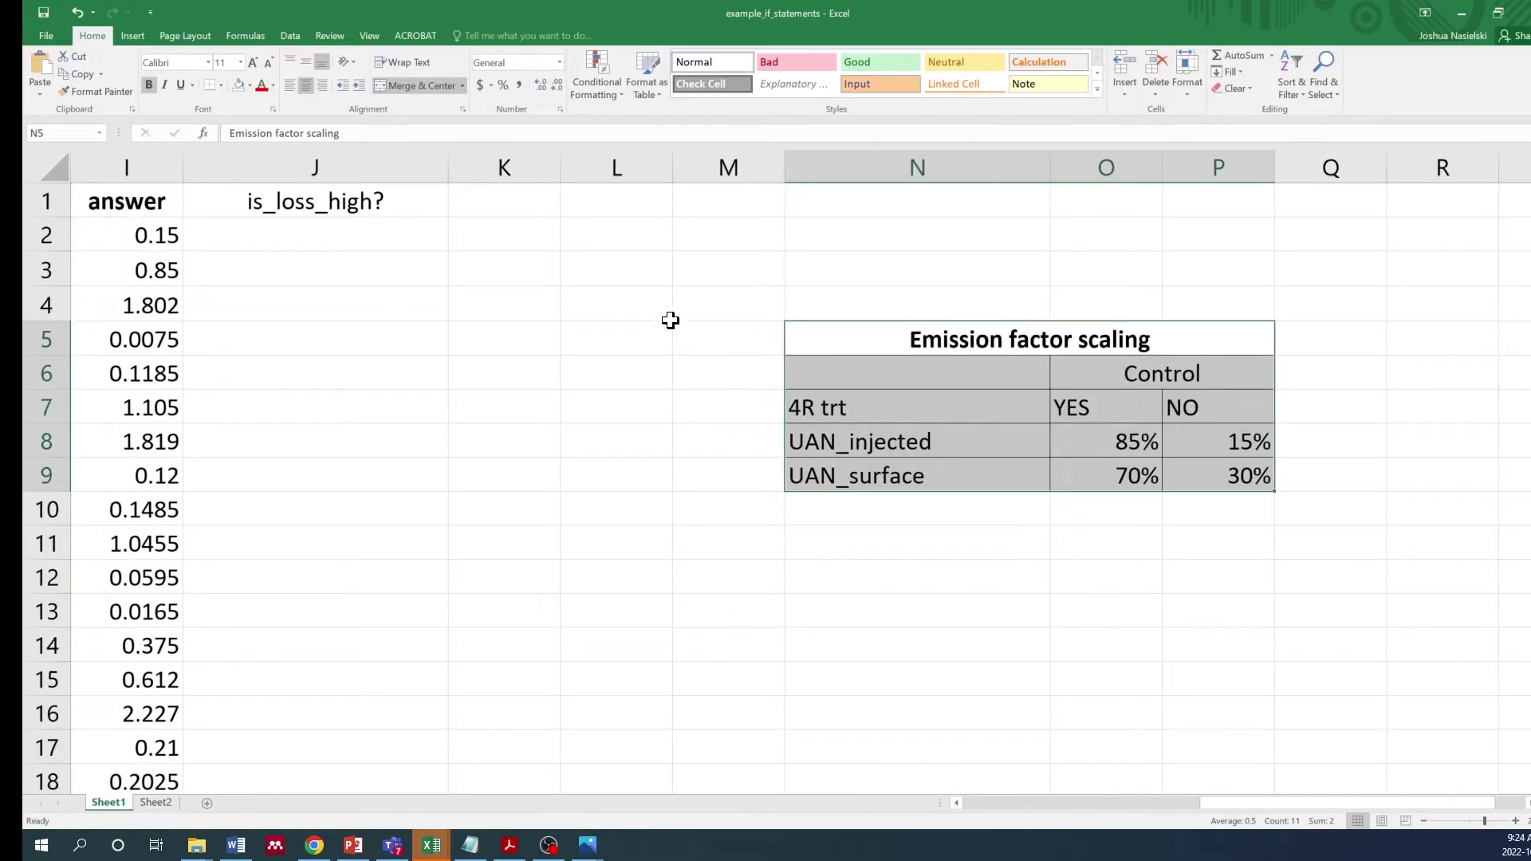
click(1316, 430)
drag(1209, 405, 960, 447)
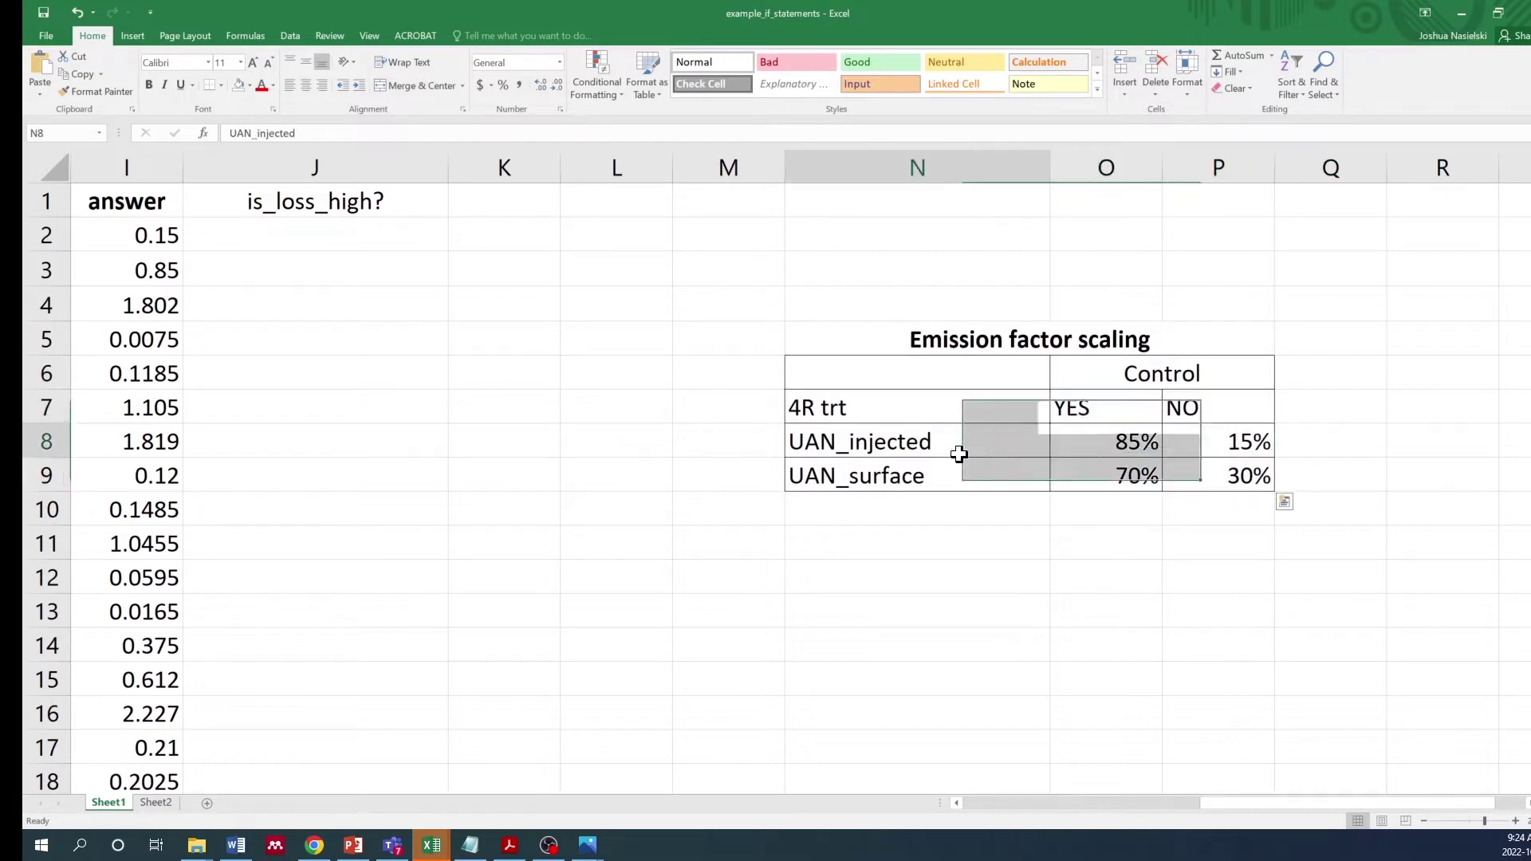
click(910, 441)
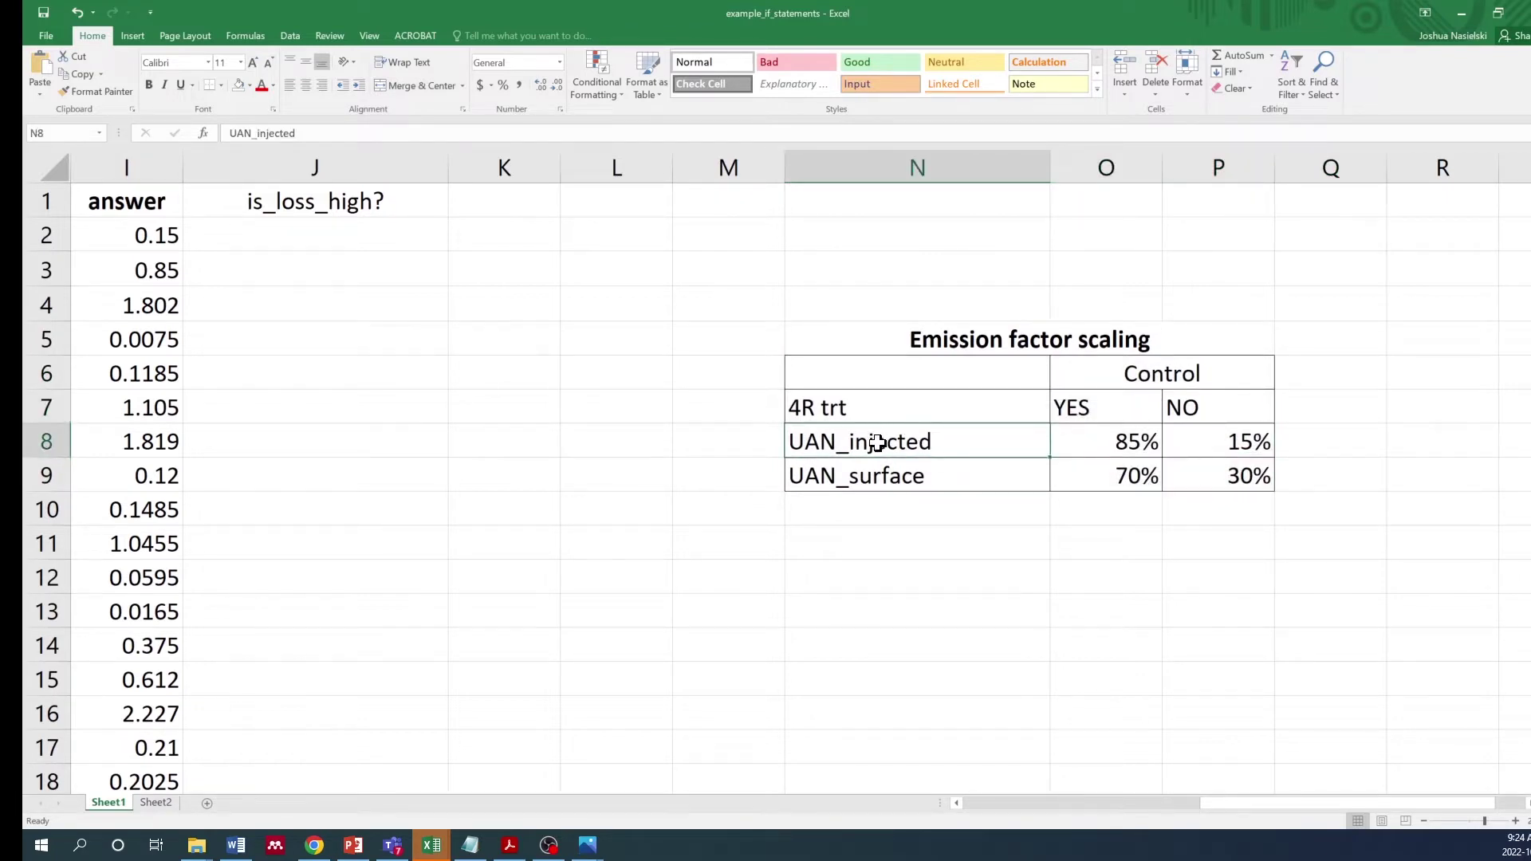
drag(862, 443, 1250, 439)
drag(864, 484, 1228, 477)
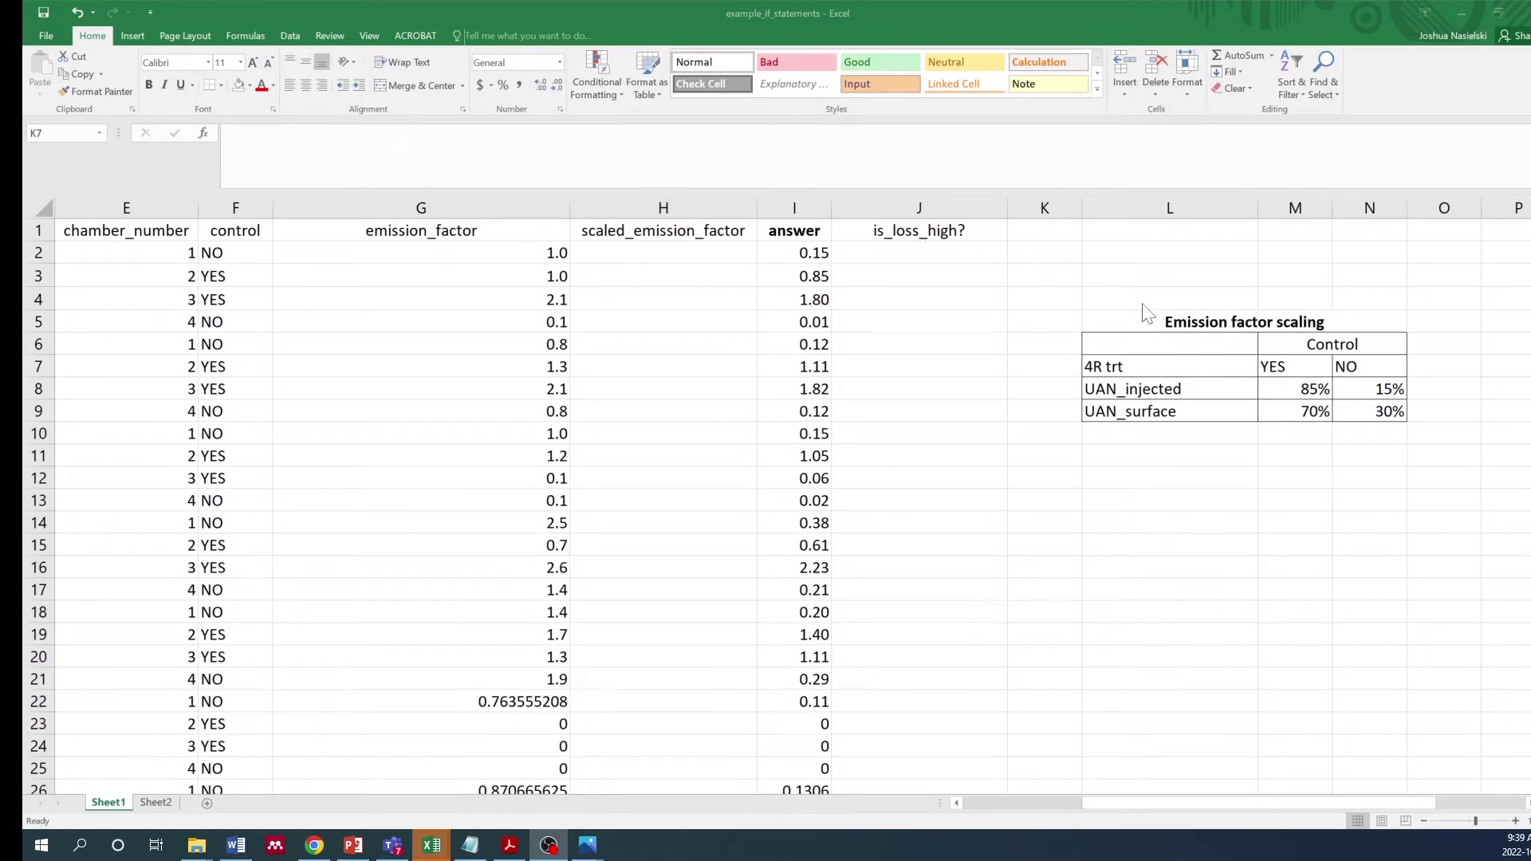
drag(1171, 347, 1325, 414)
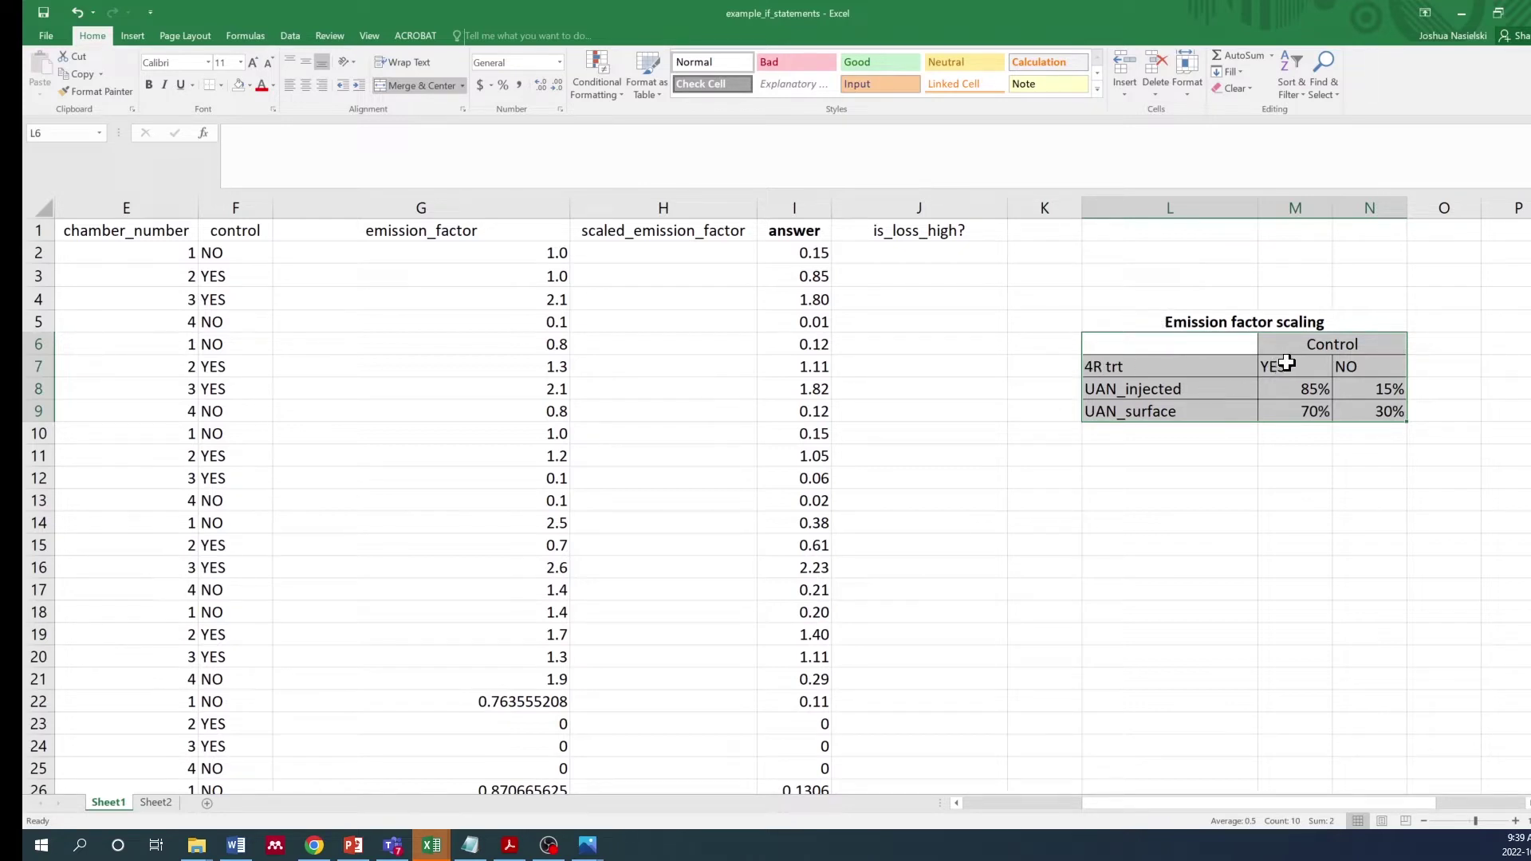
- Examine the scaling table's UAN_injected and UAN_surface rows and their percentages for YES and NO controls
drag(1298, 388, 1295, 408)
drag(1135, 391, 1196, 392)
click(1154, 414)
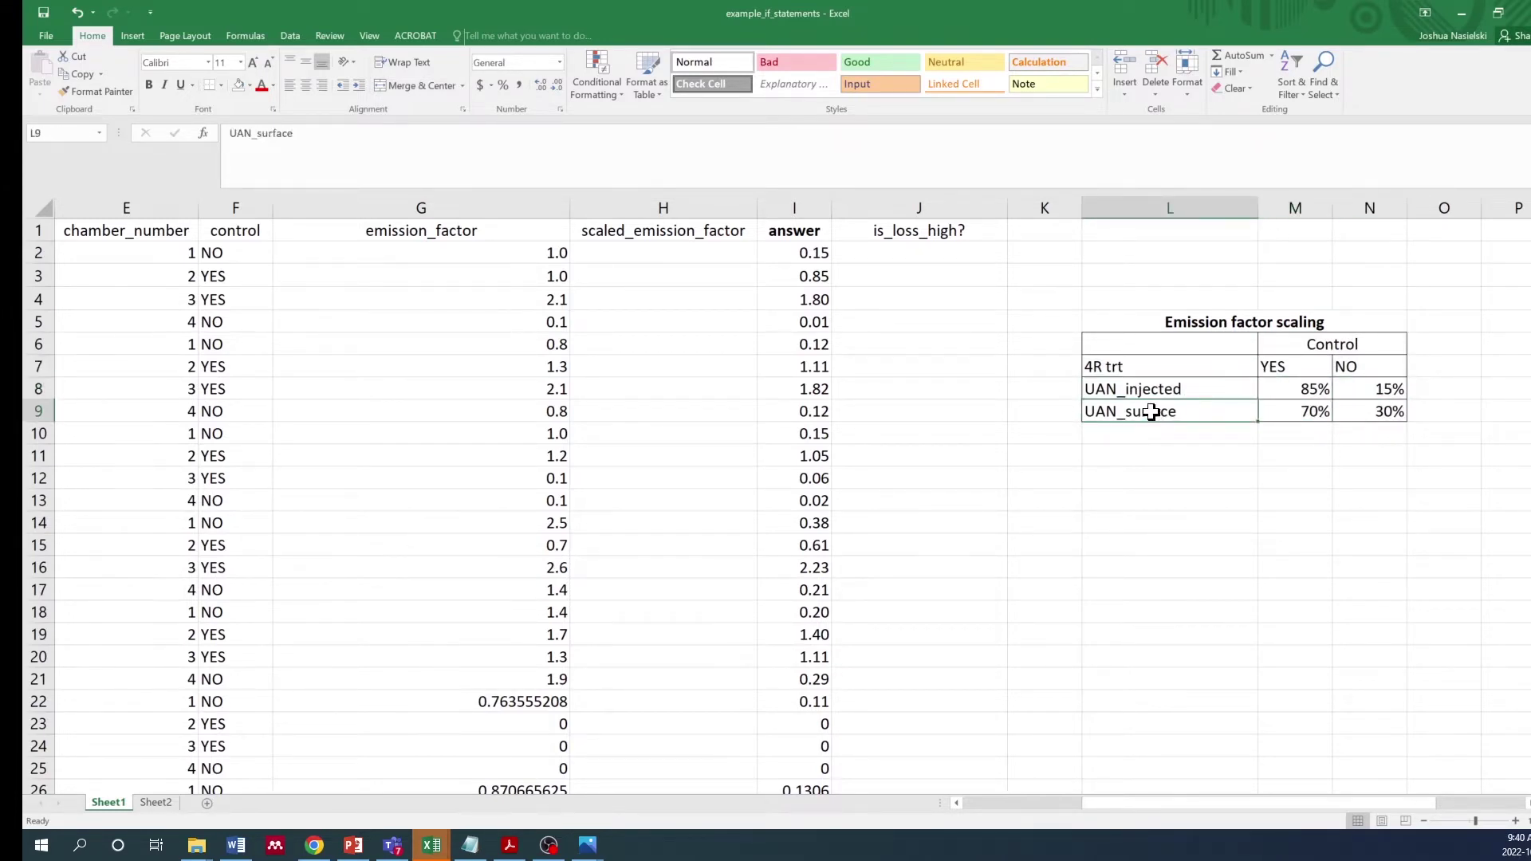
drag(1275, 364, 1377, 411)
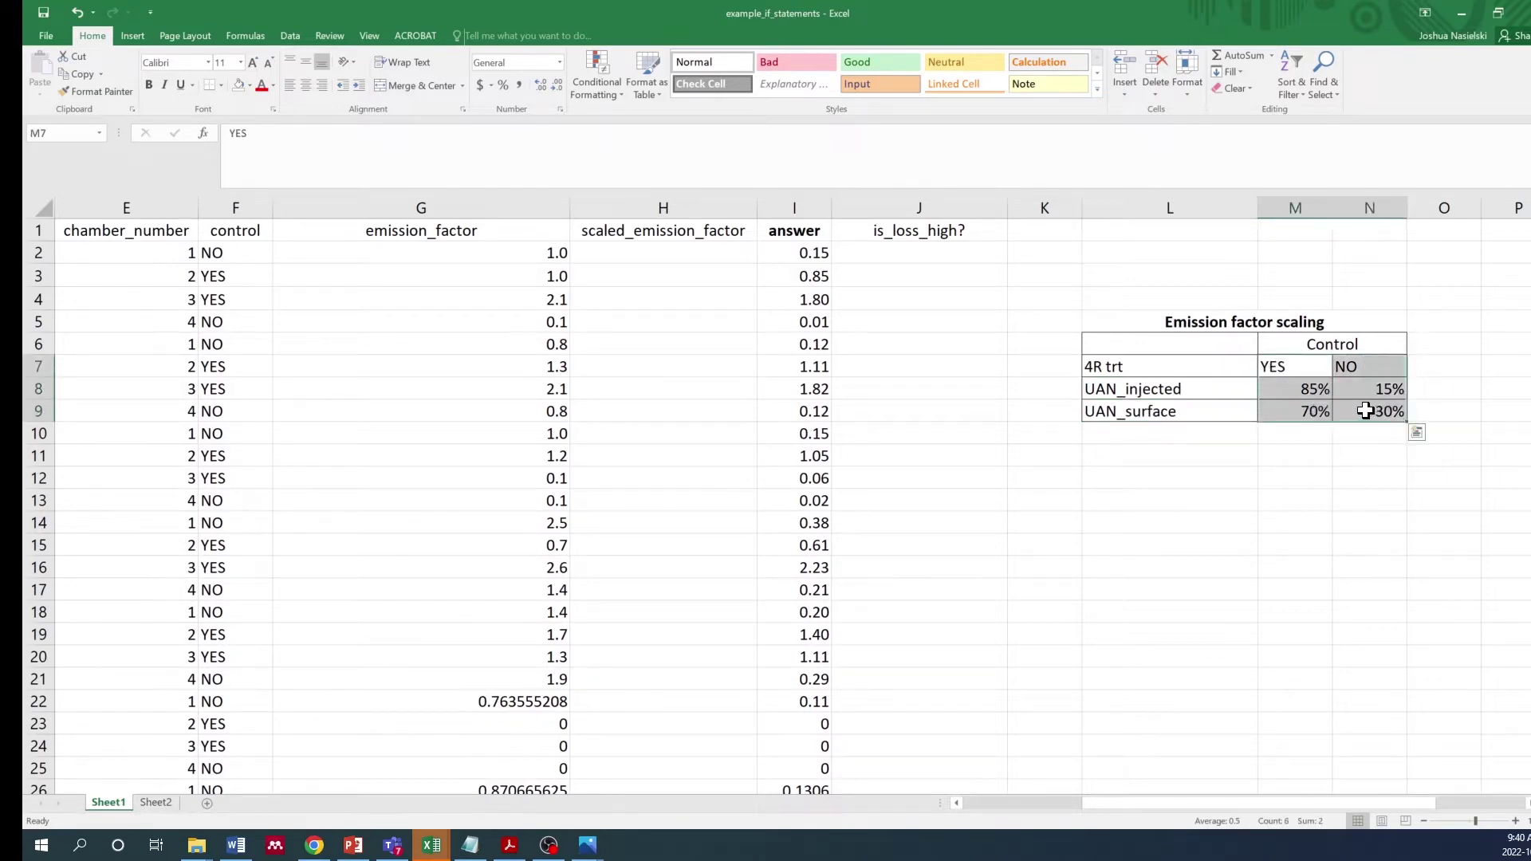
- Start an IF formula in H2 under scaled_emission_factor that tests whether control cell F2 equals "YES"
mouse_move(1181, 805)
mouse_down()
mouse_move(1085, 813)
mouse_move(1209, 817)
mouse_up()
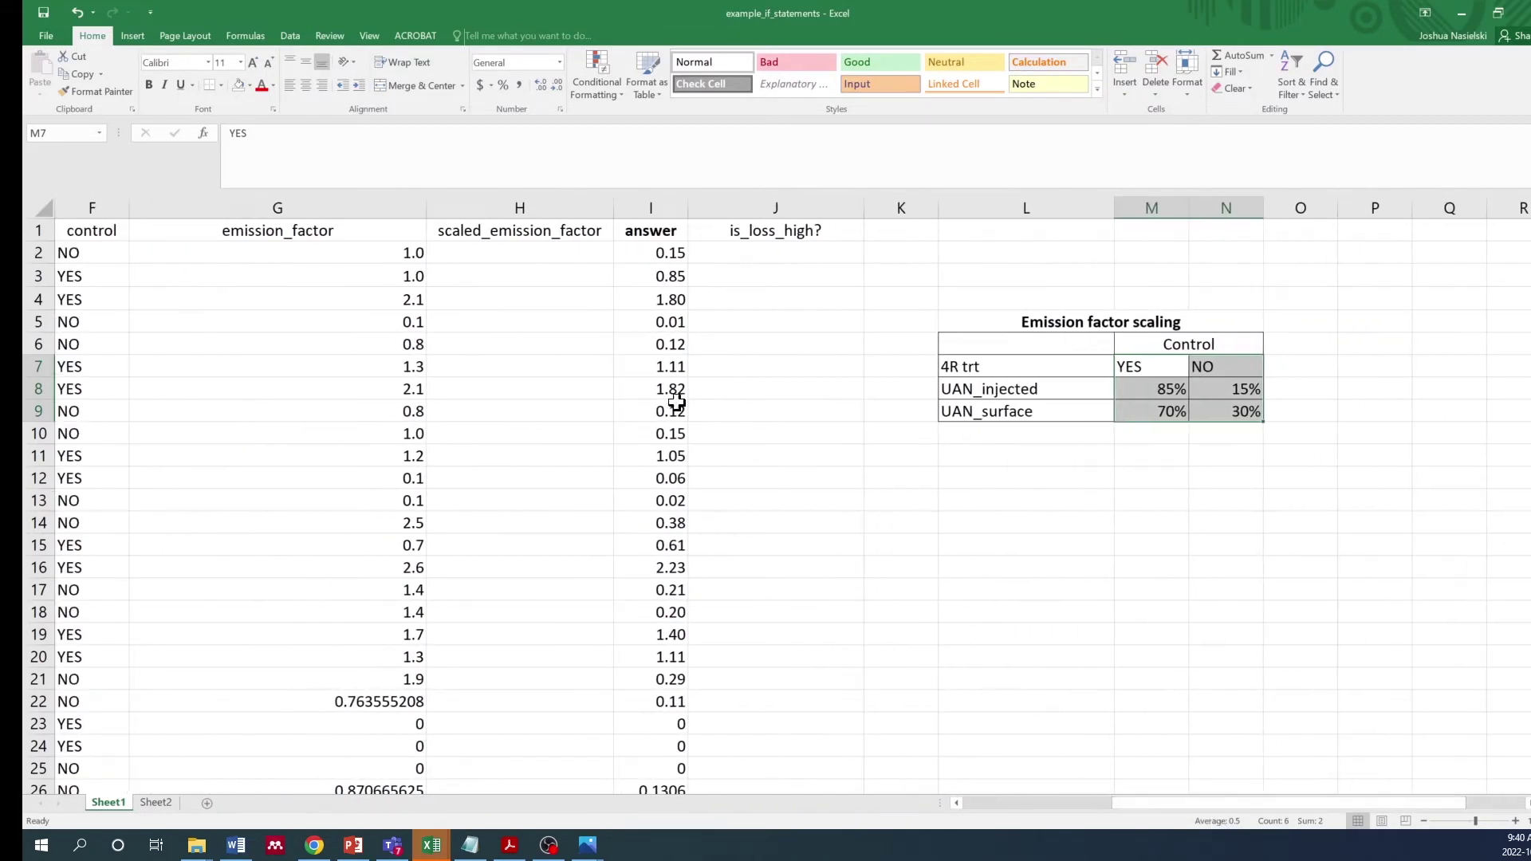
click(493, 251)
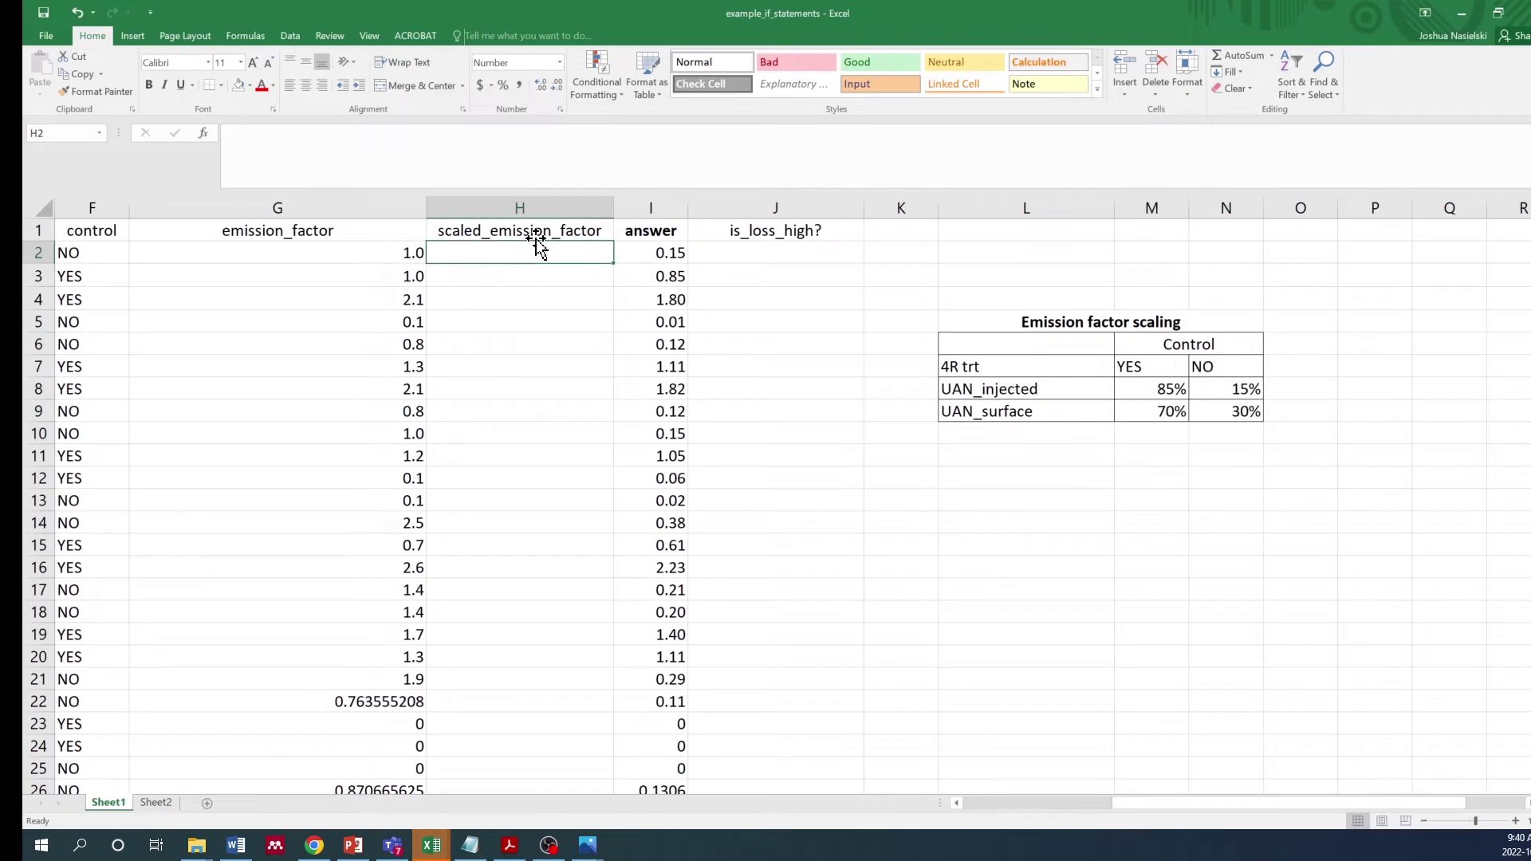
text(=if()
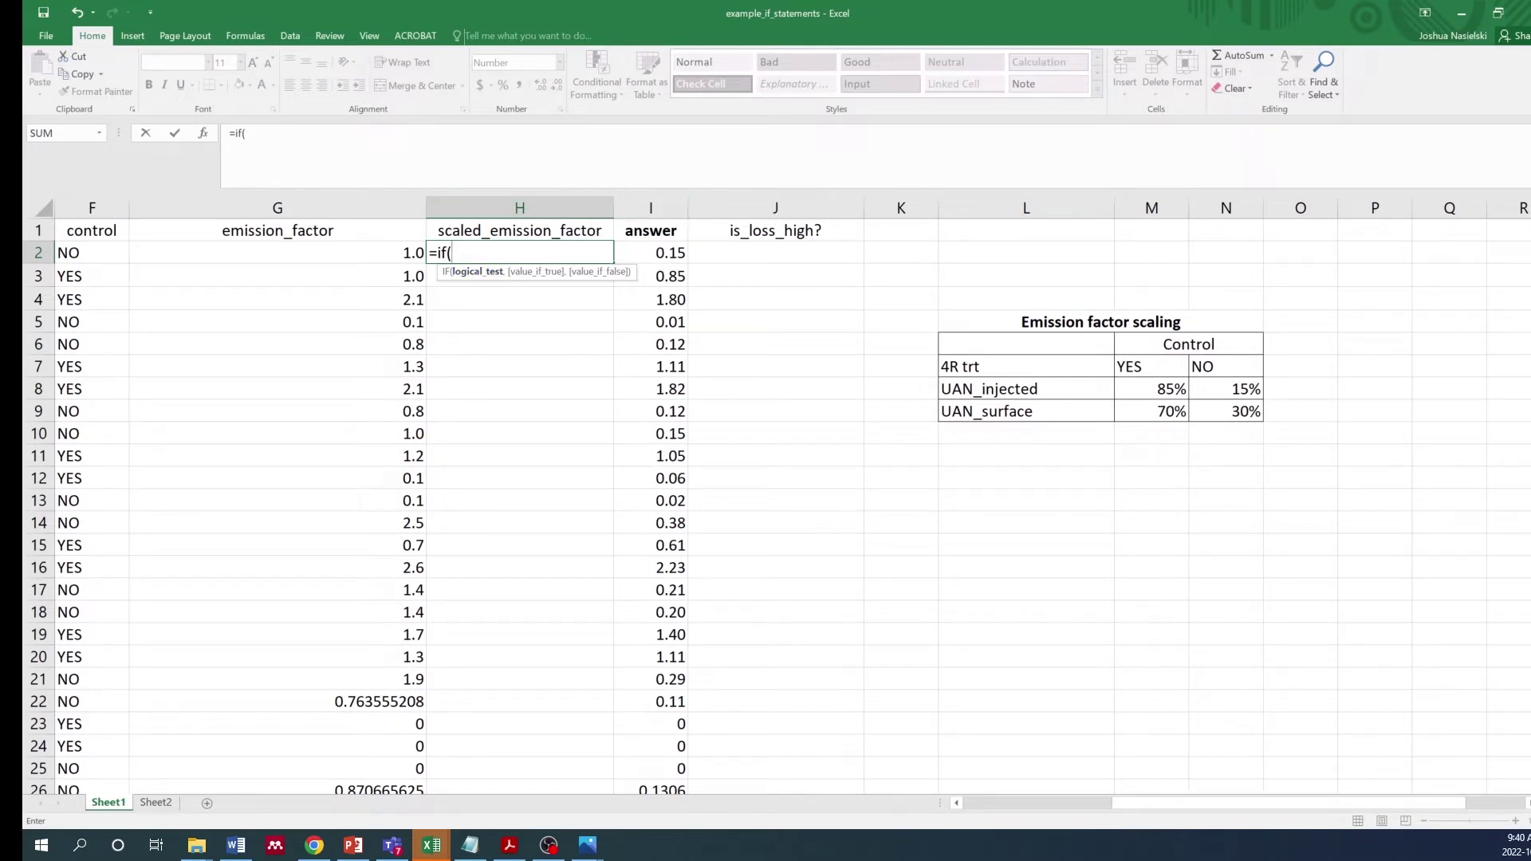
click(246, 133)
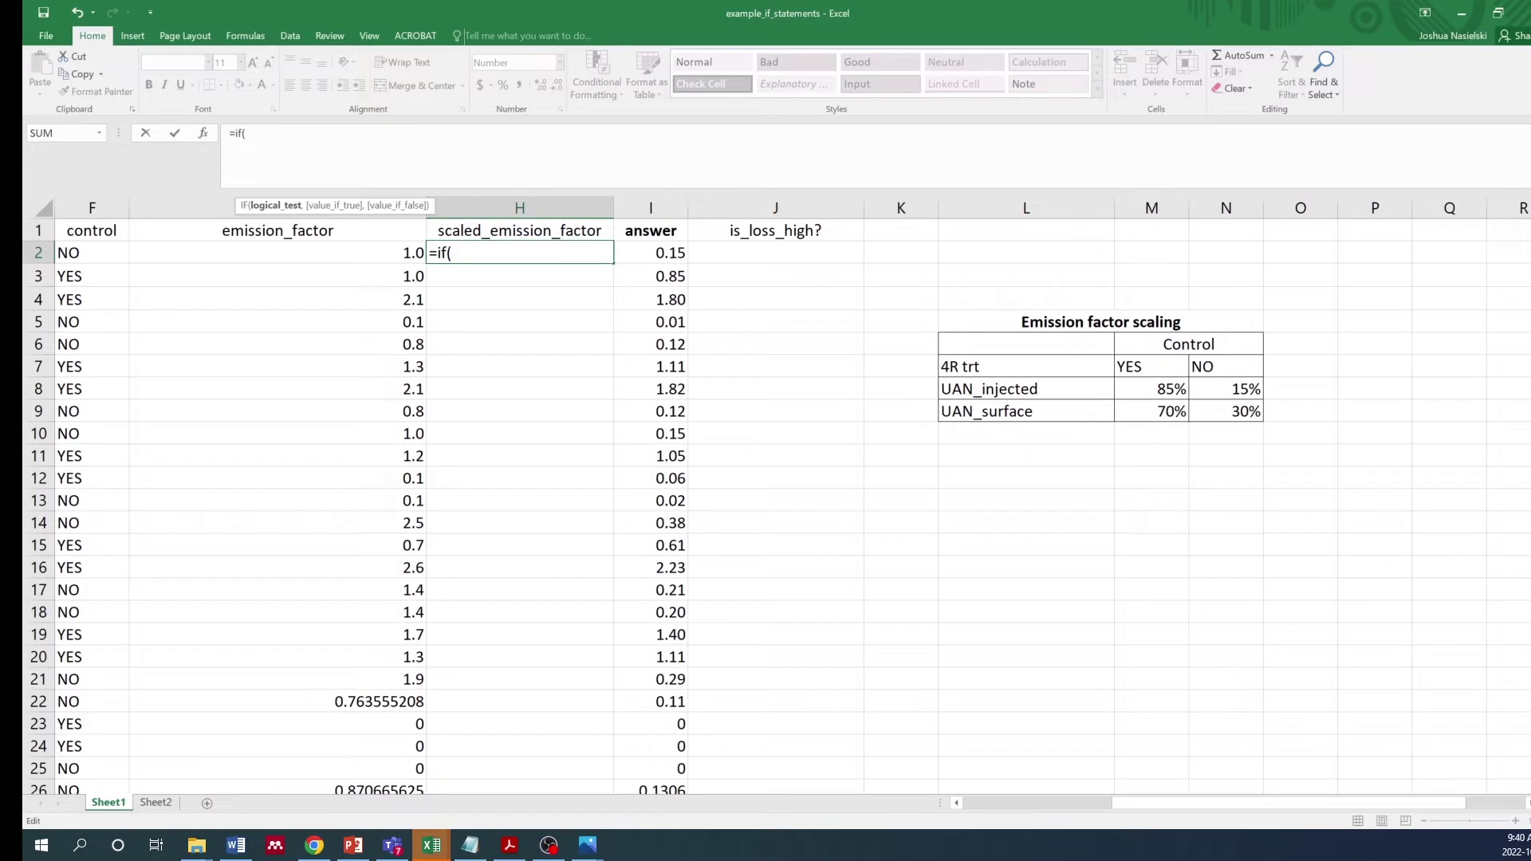
click(103, 255)
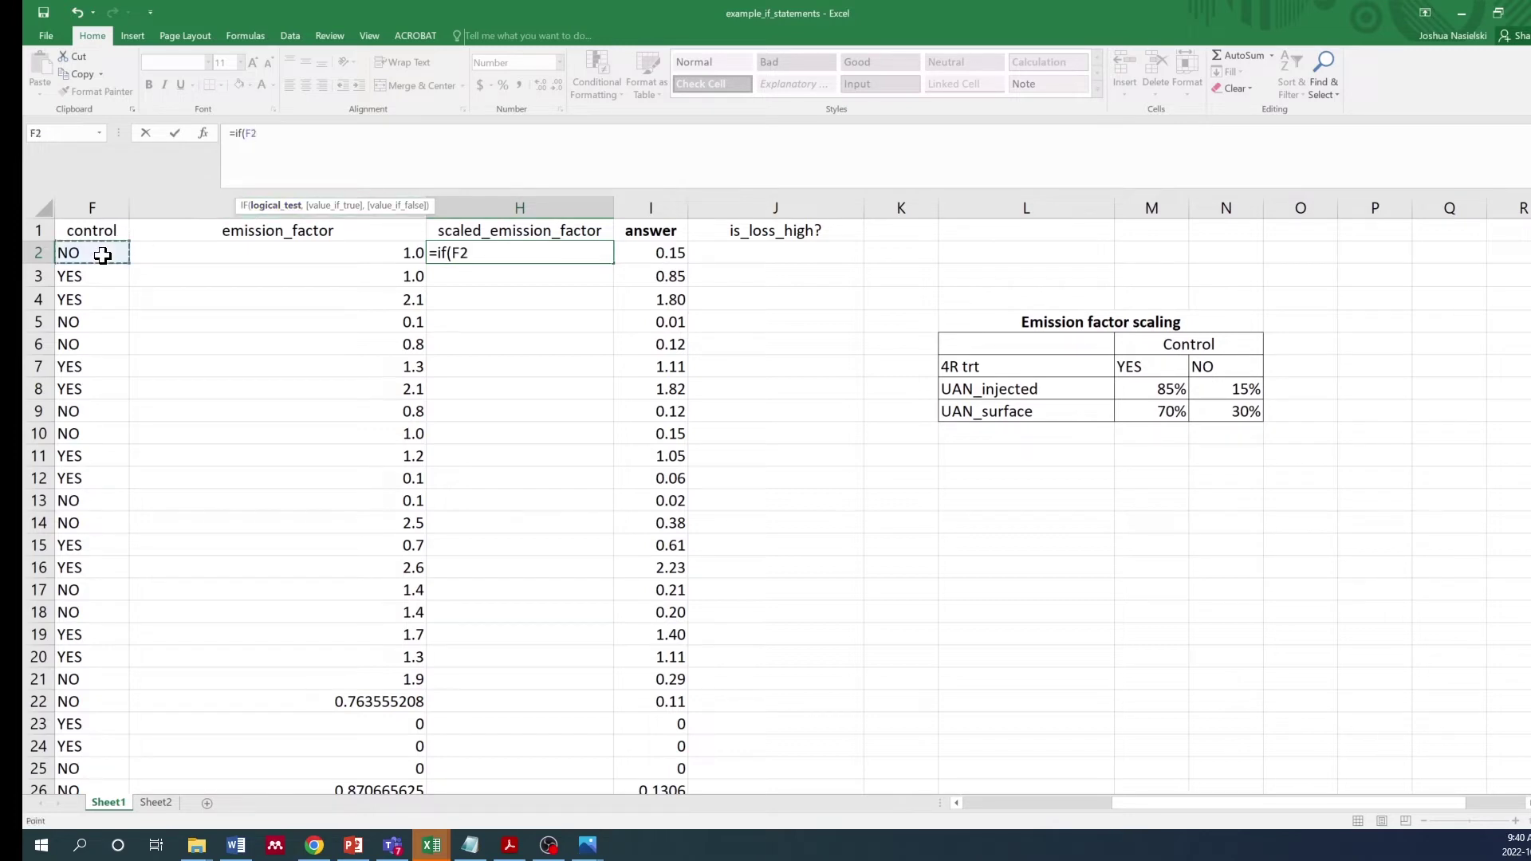
text(="YES")
text(,)
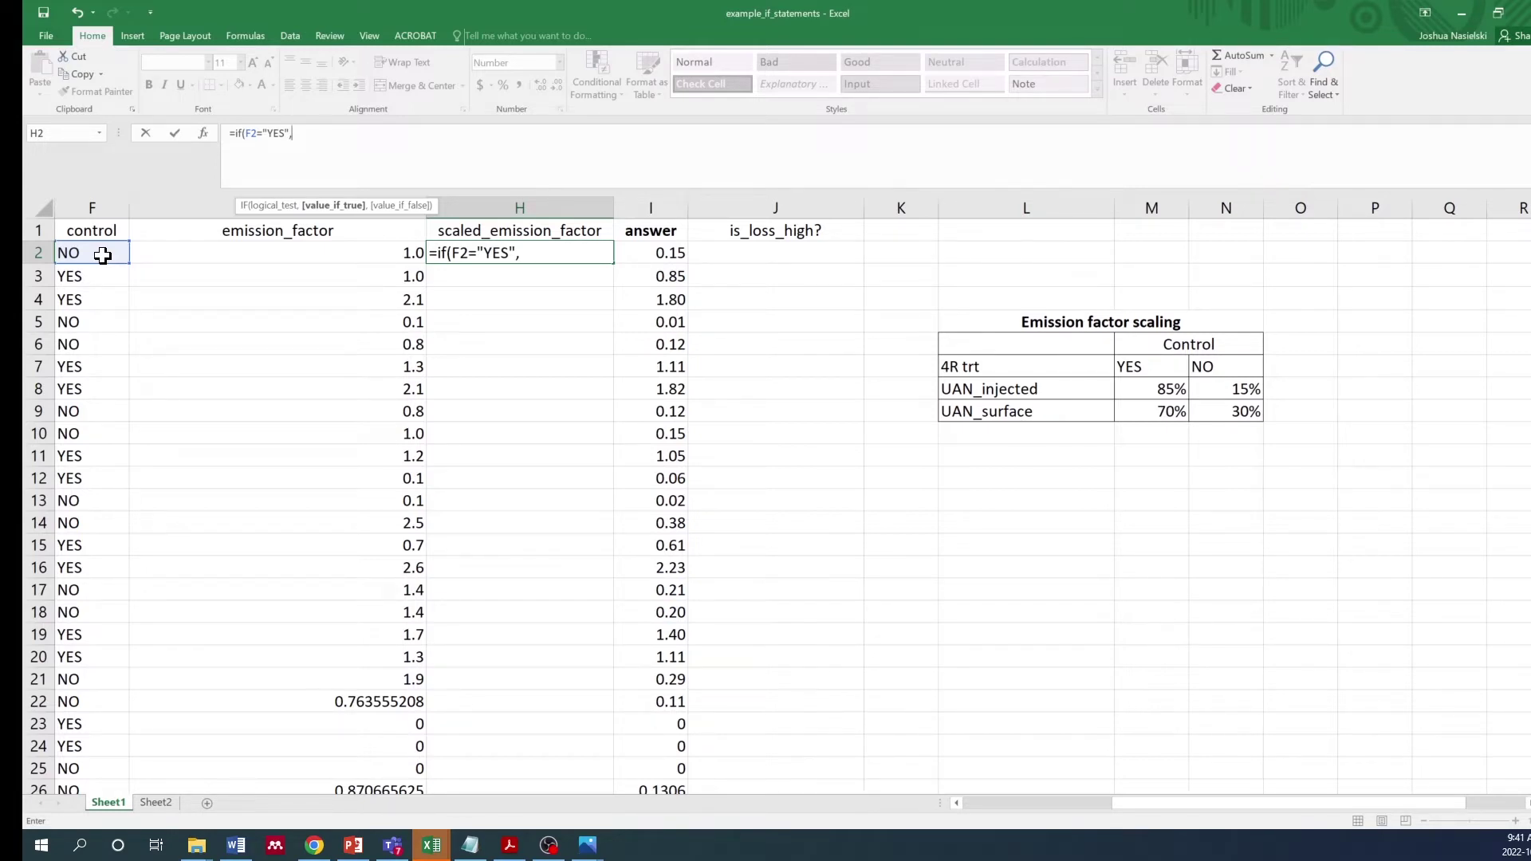
- Complete the H2 formula so it returns G2*0.85 when true and G2*0.15 when false
click(367, 253)
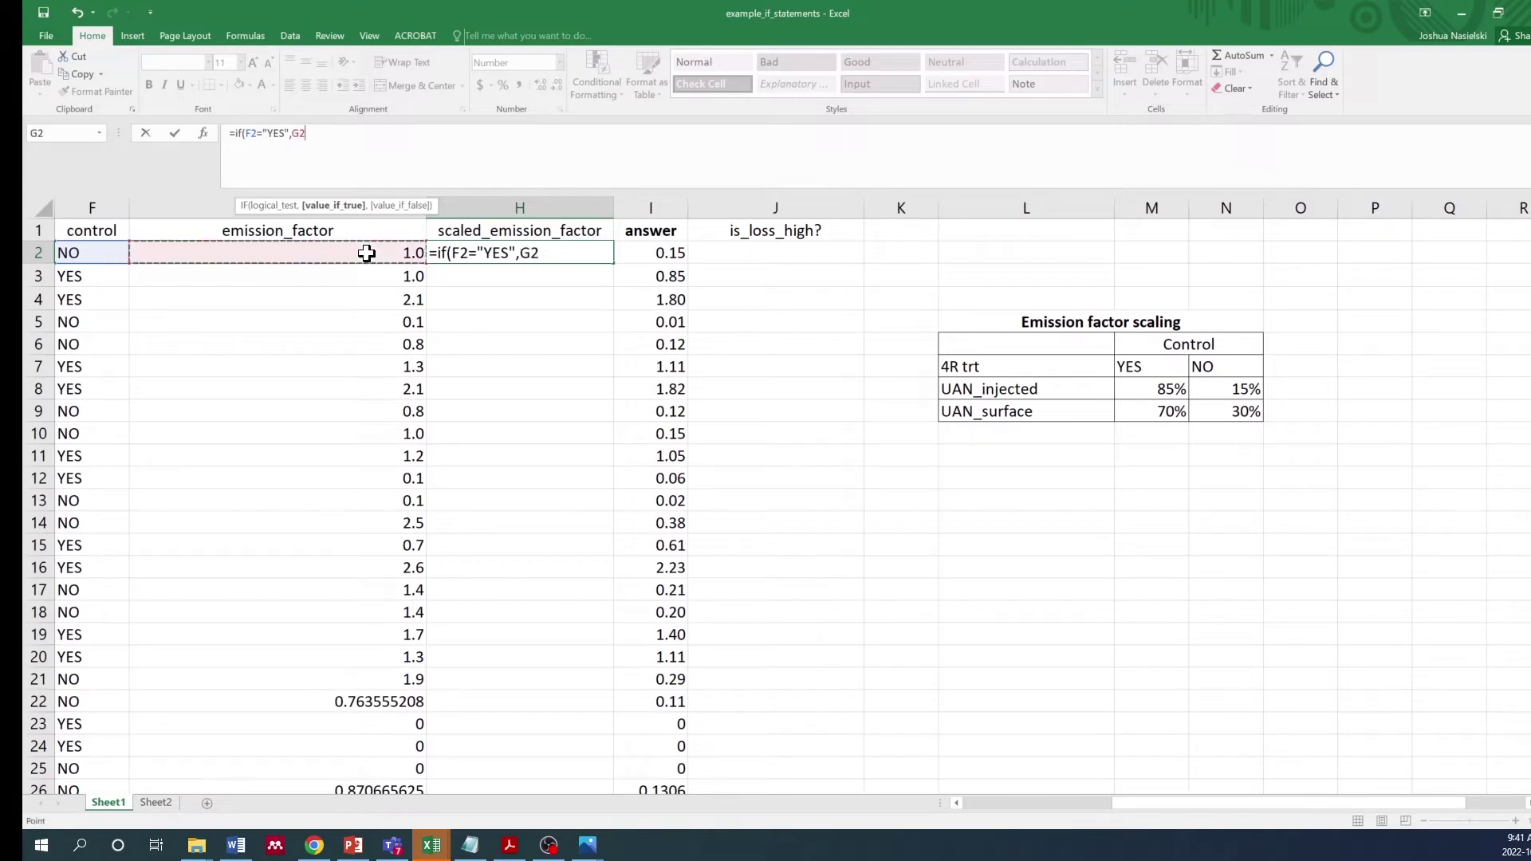
text(*)
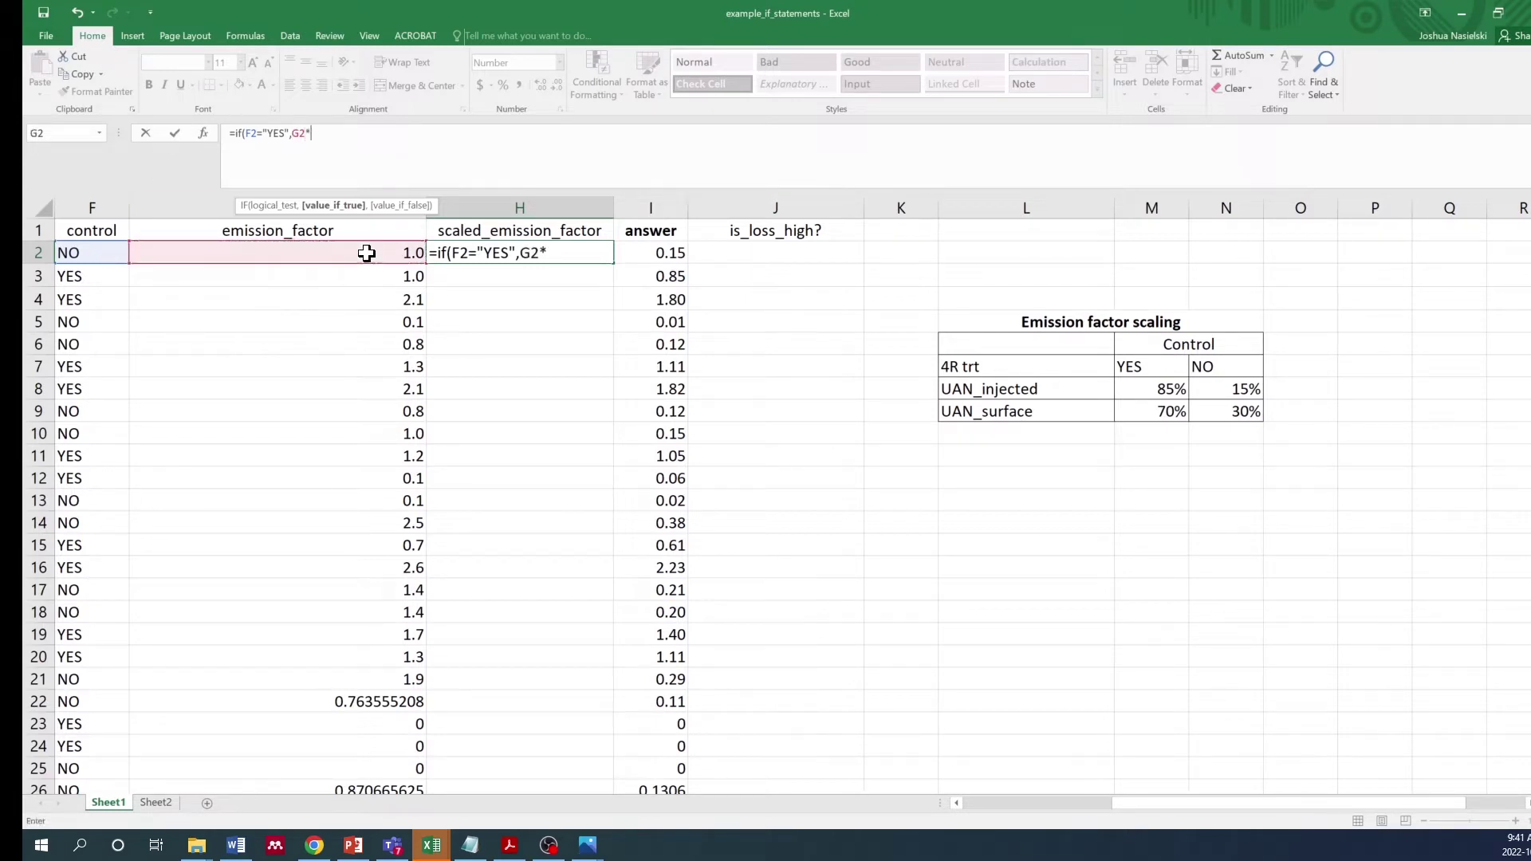
text(0.85,)
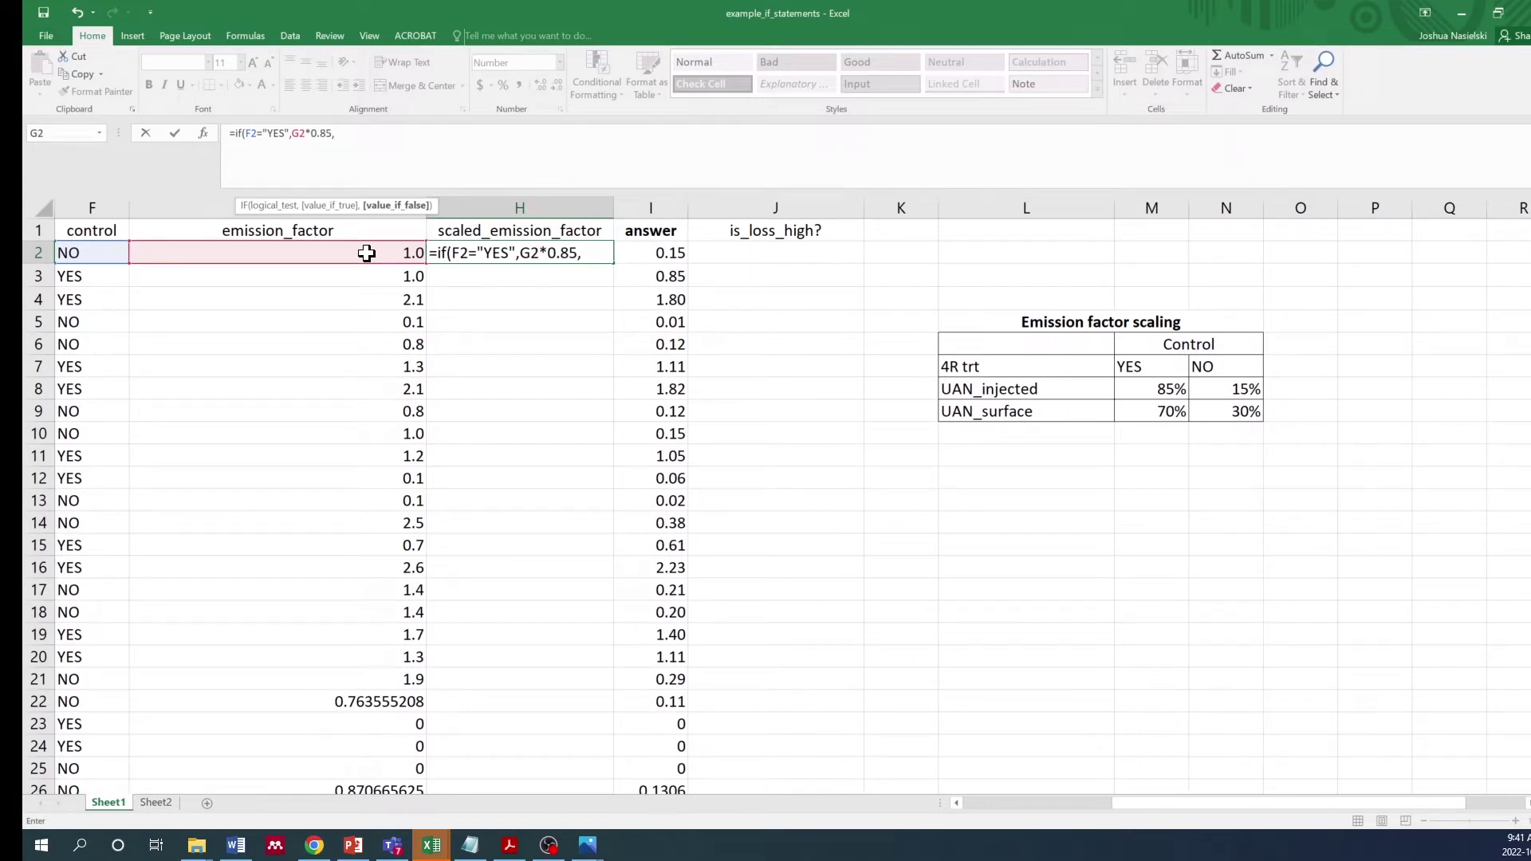
click(366, 253)
text(*)
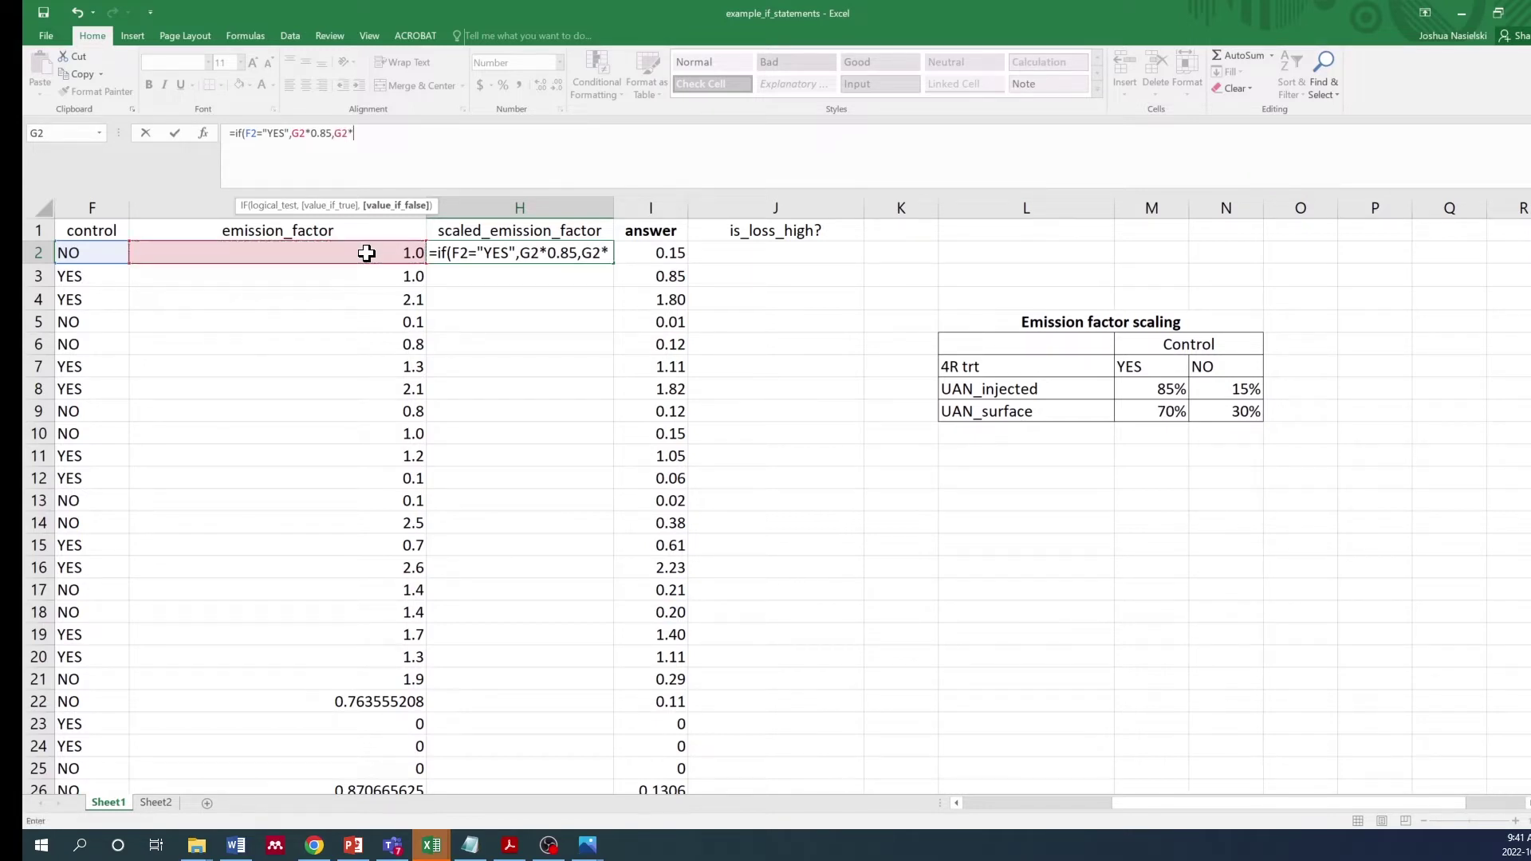
text(.15))
key(Return)
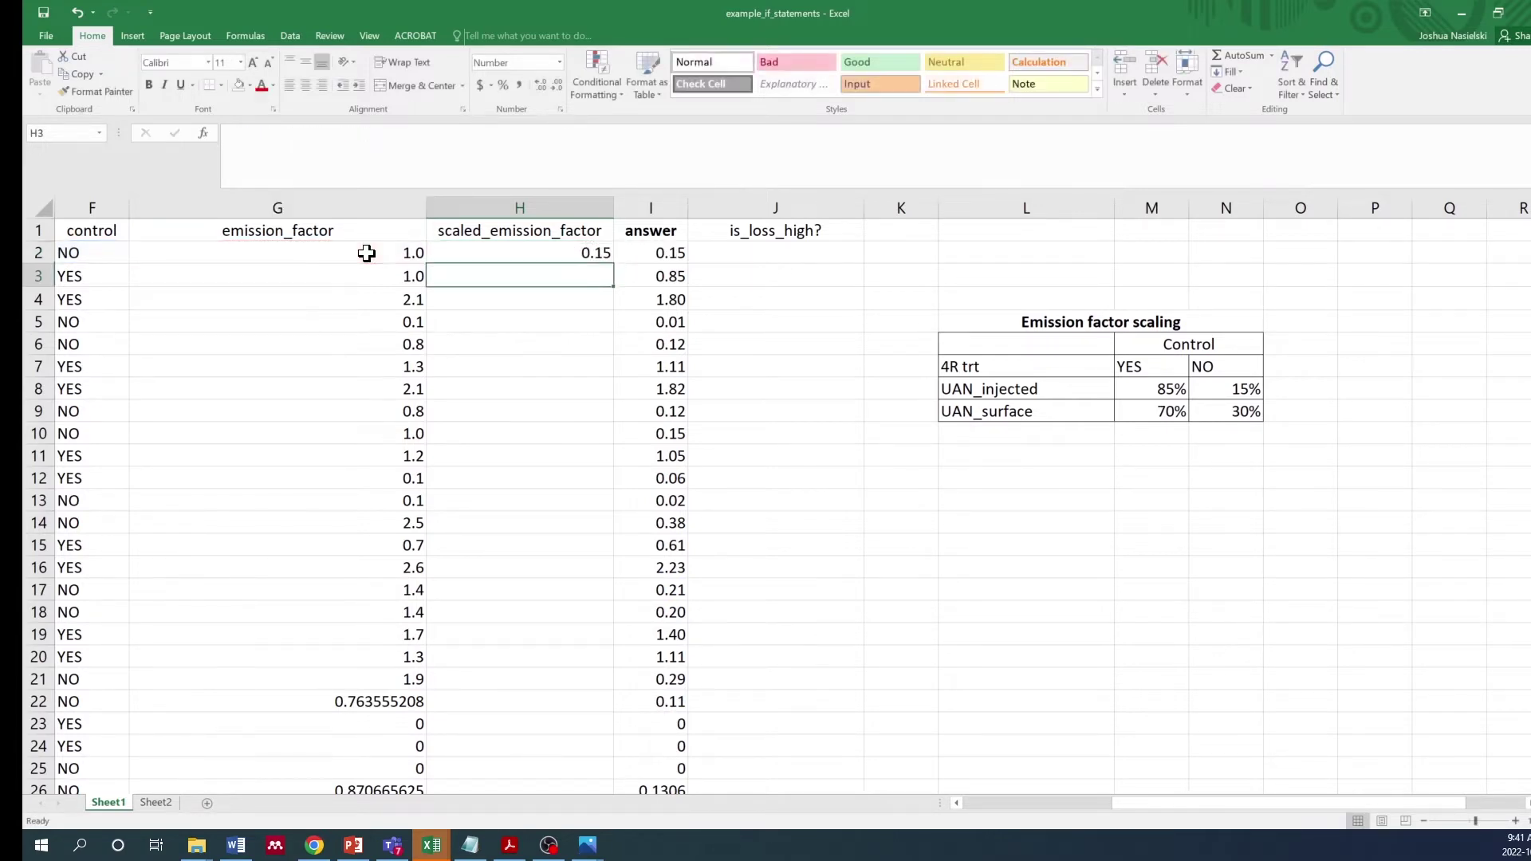
- Fill the H2 formula down to H17 and compare the scaled emission factors with the answer column
key(Up)
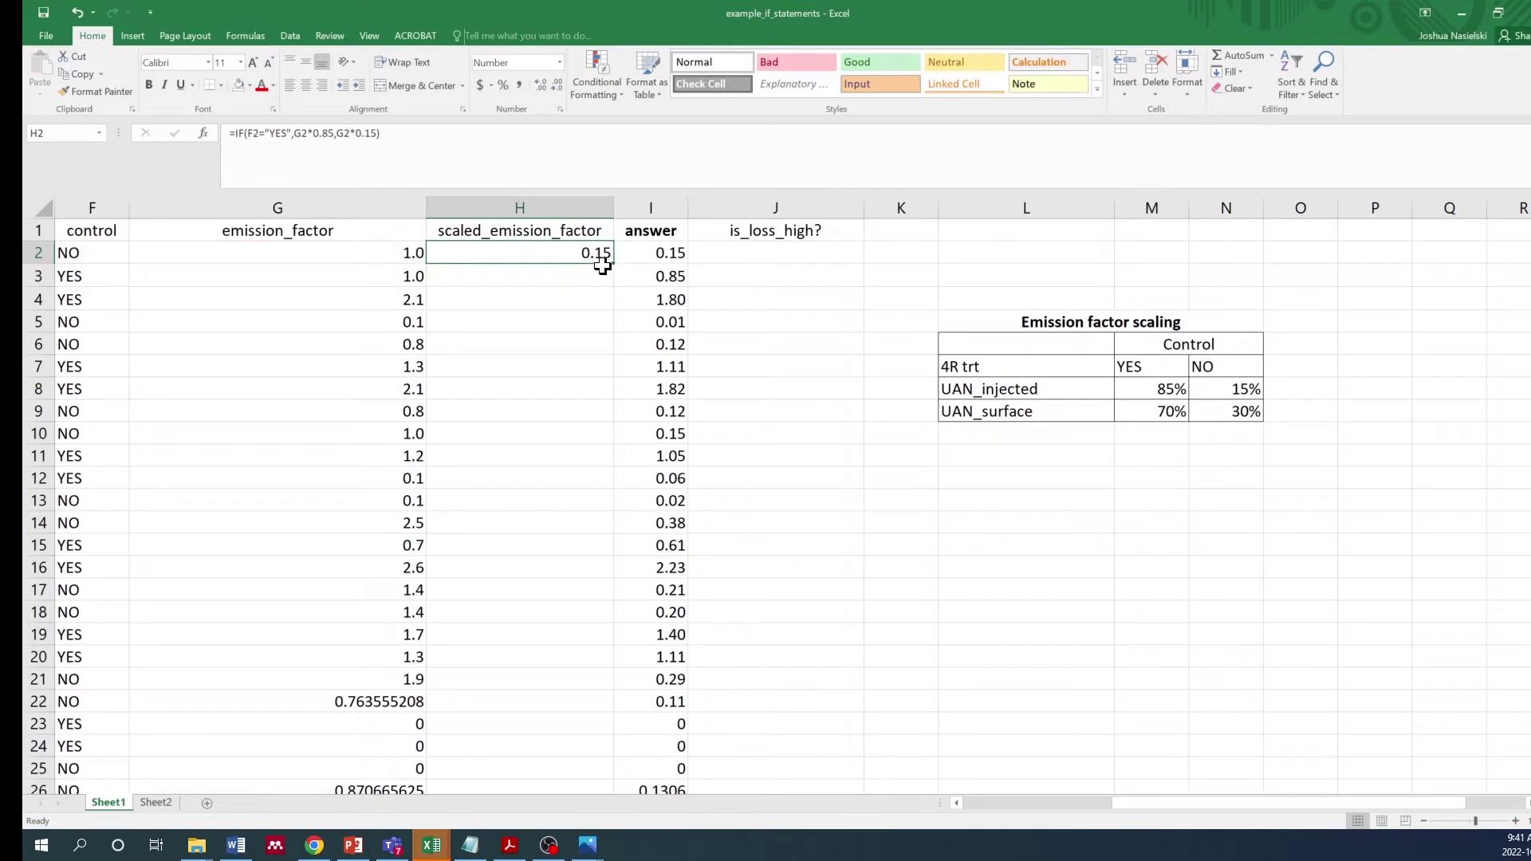
drag(614, 263, 619, 597)
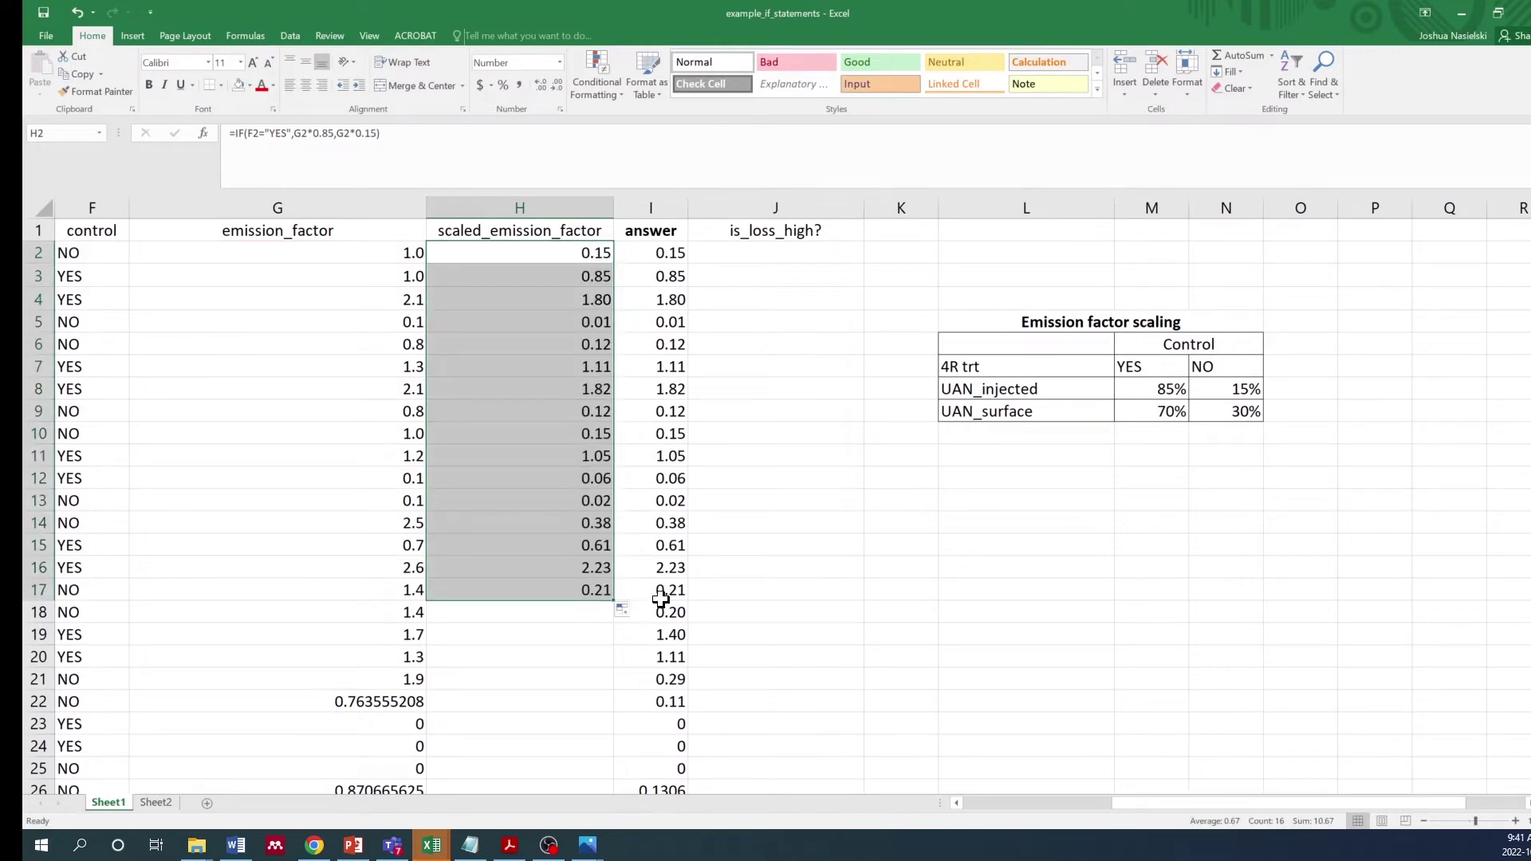
click(677, 253)
click(673, 322)
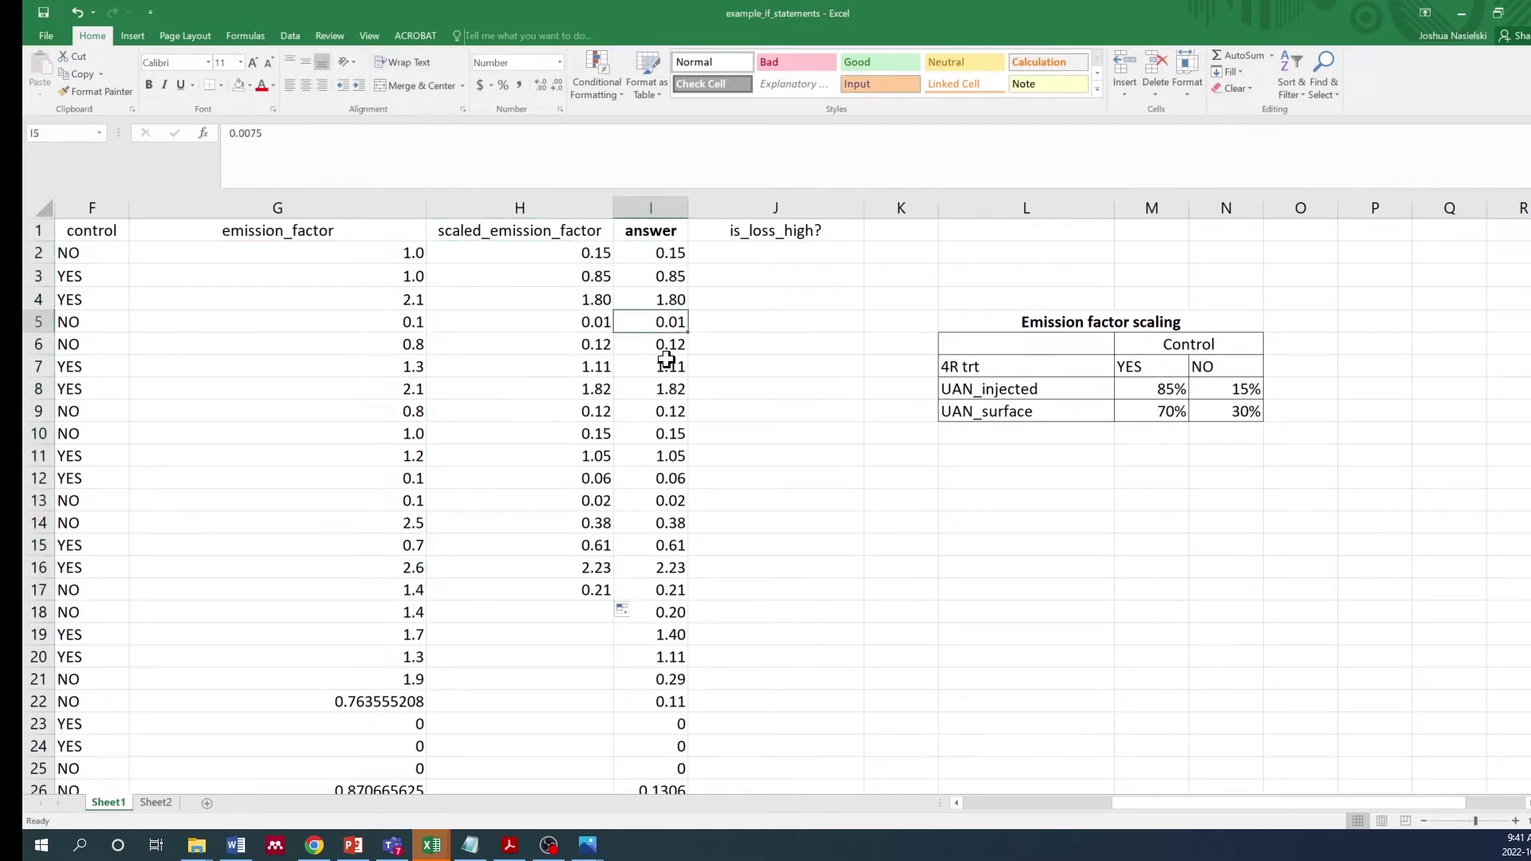
drag(589, 264, 567, 591)
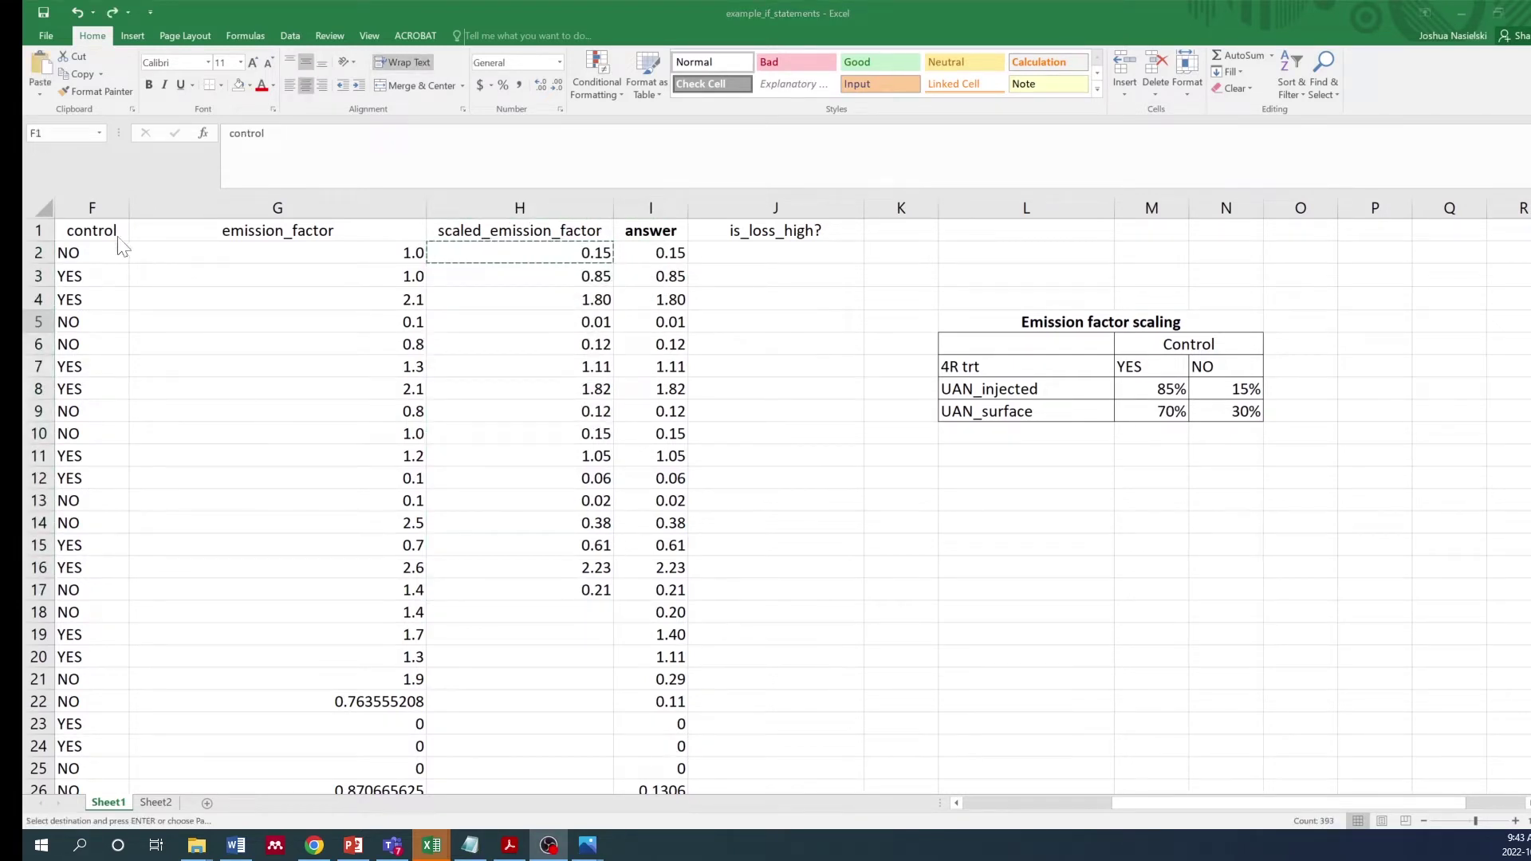
- Test the IF formula's false case by replacing the control value in F2 with "apple\"
click(94, 208)
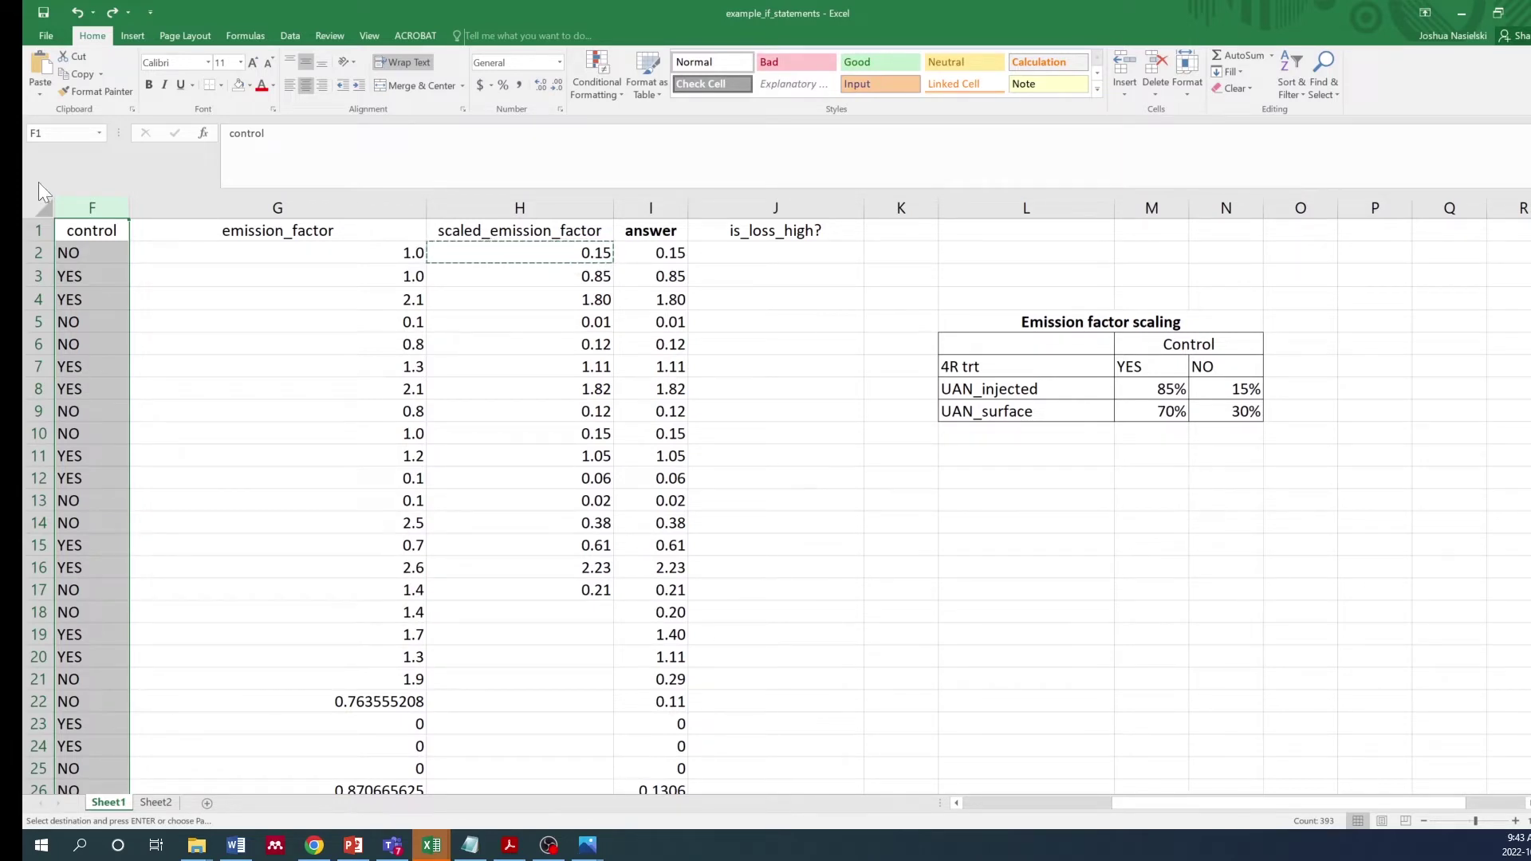
click(81, 256)
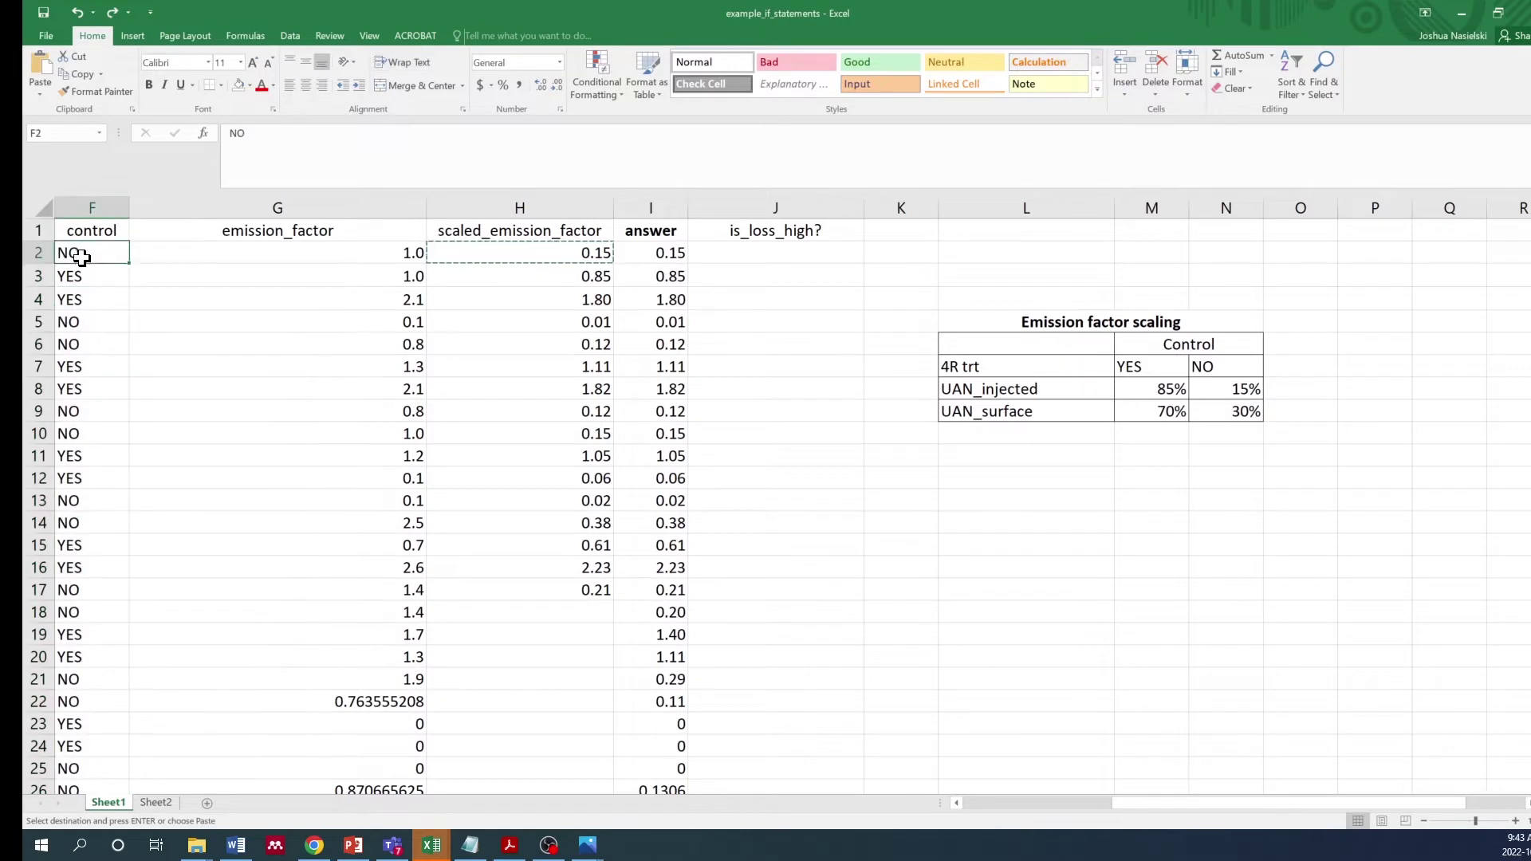
text(apple\)
key(Return)
key(BackSpace)
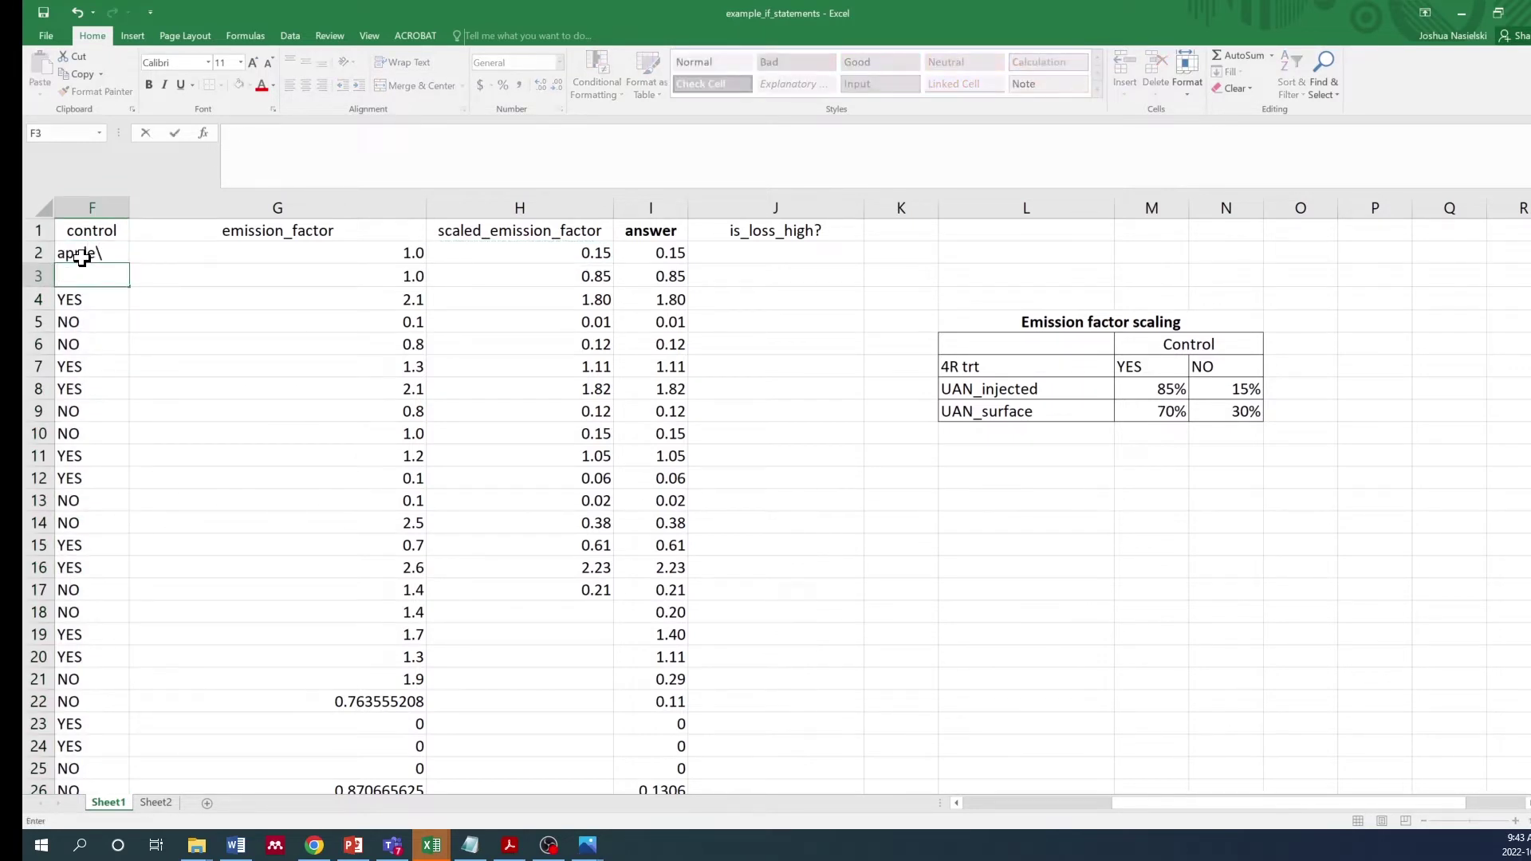
key(Escape)
- Replace the control value in F5 with "cat" and compare that row's scaled emission factor with its answer
key(Down)
key(Down)
text(cat)
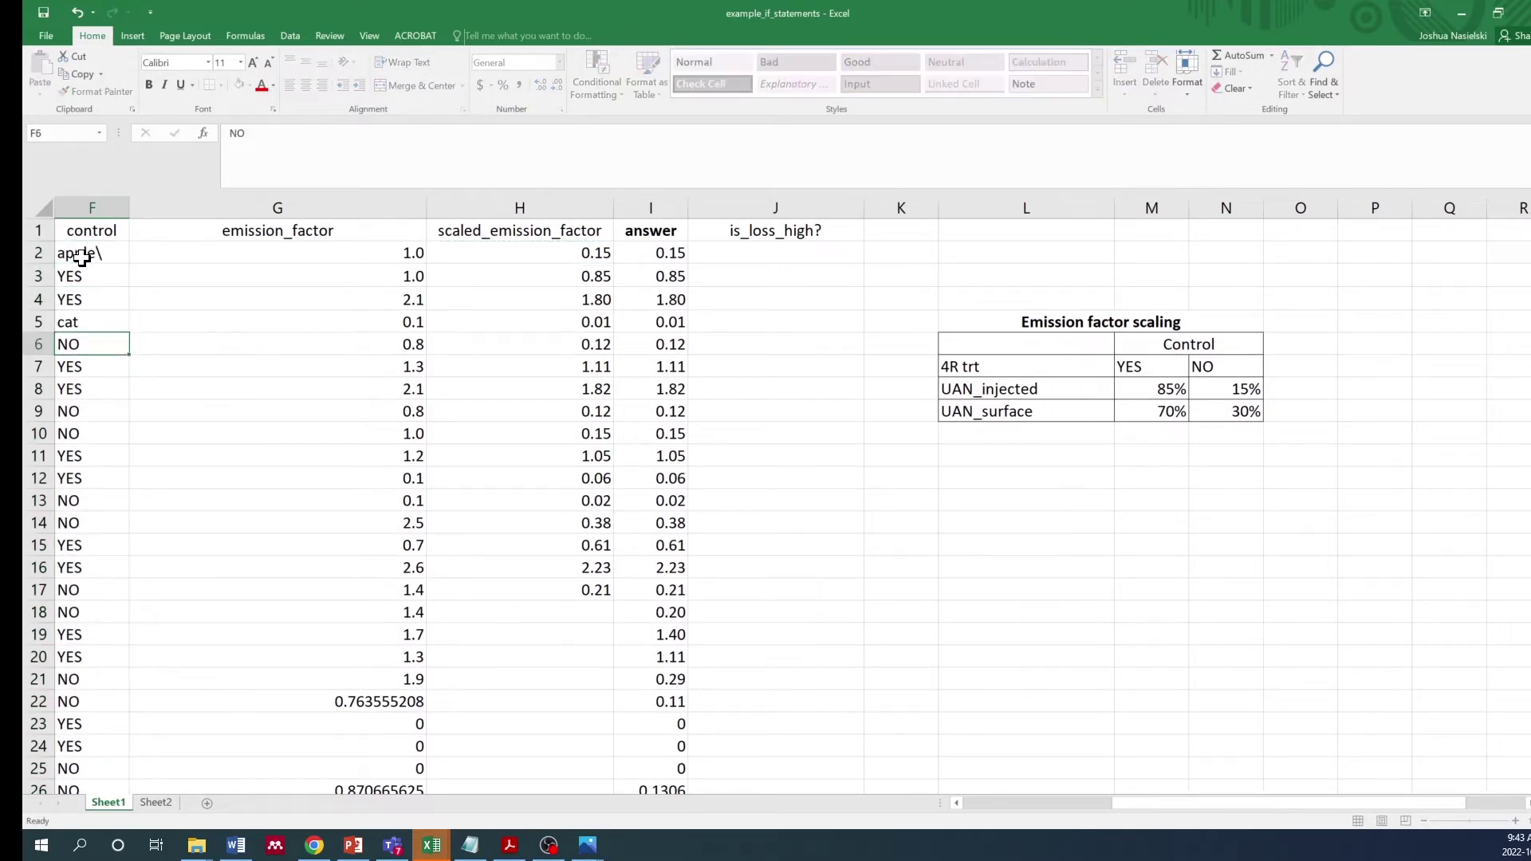
key(Return)
key(Up)
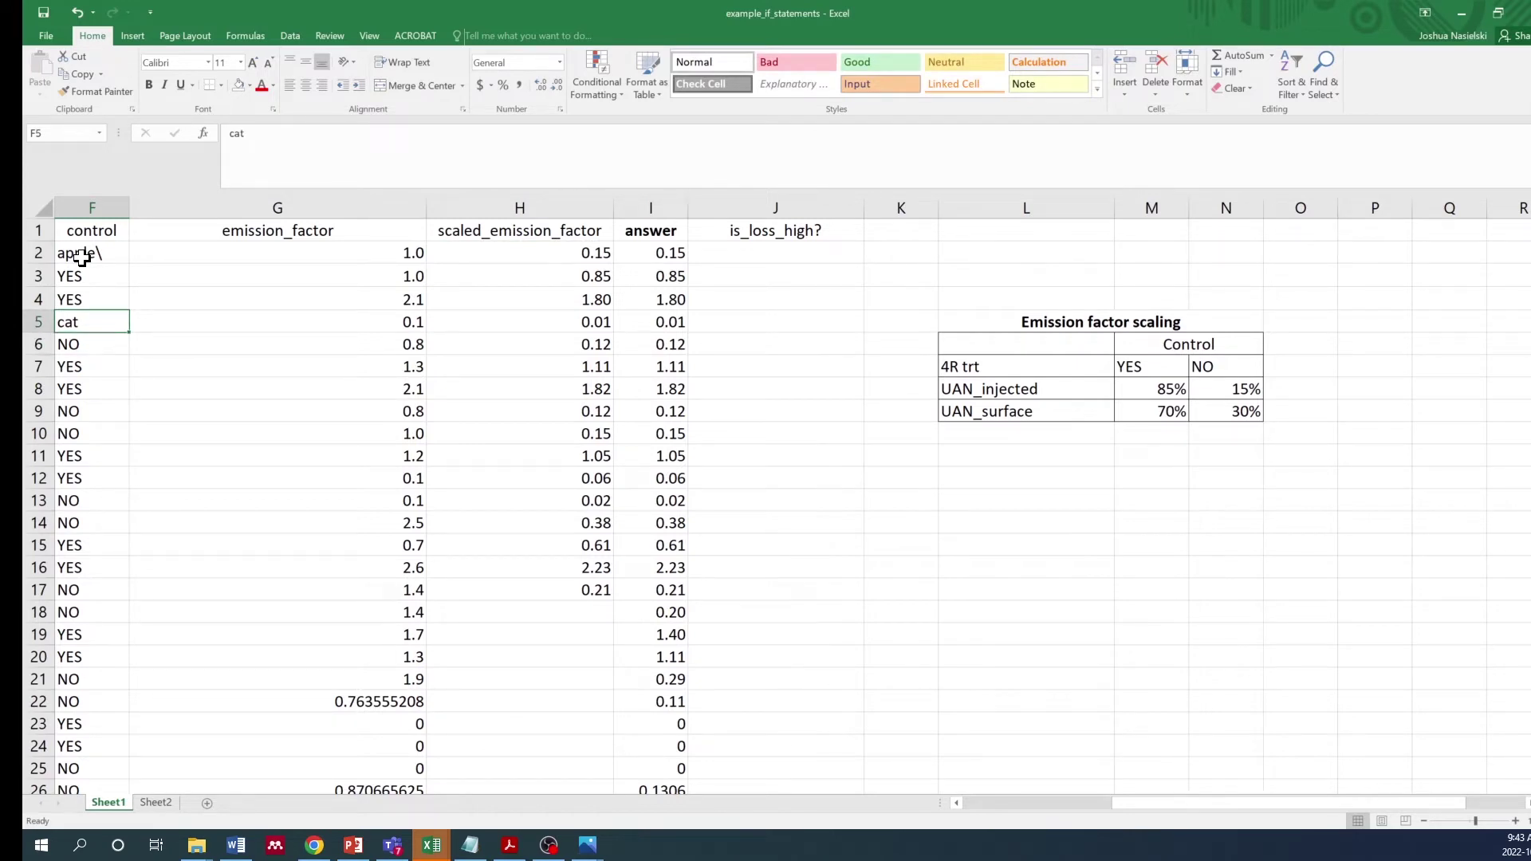
key(Right)
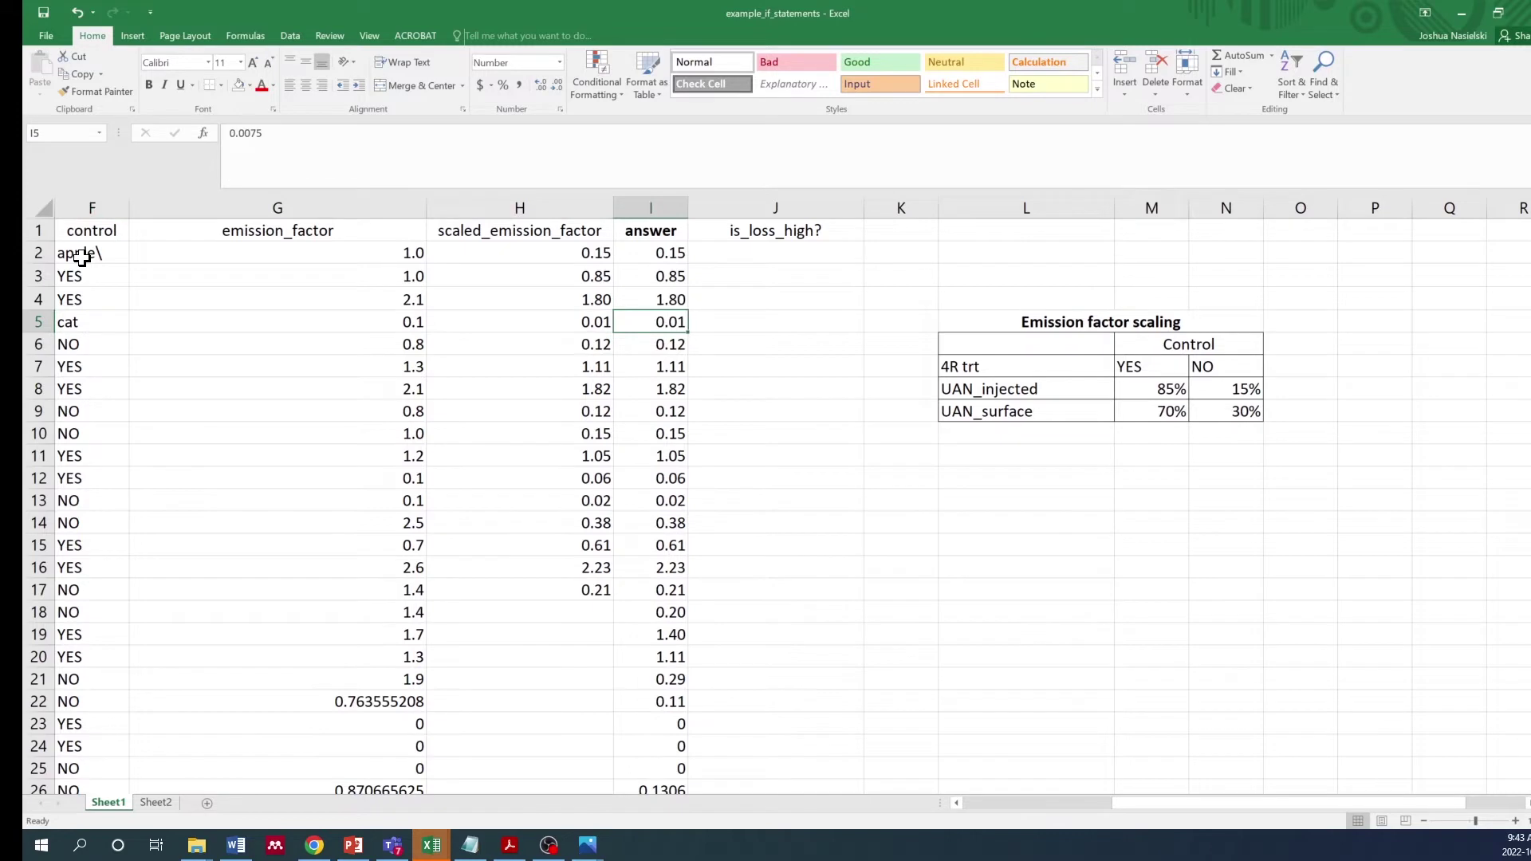
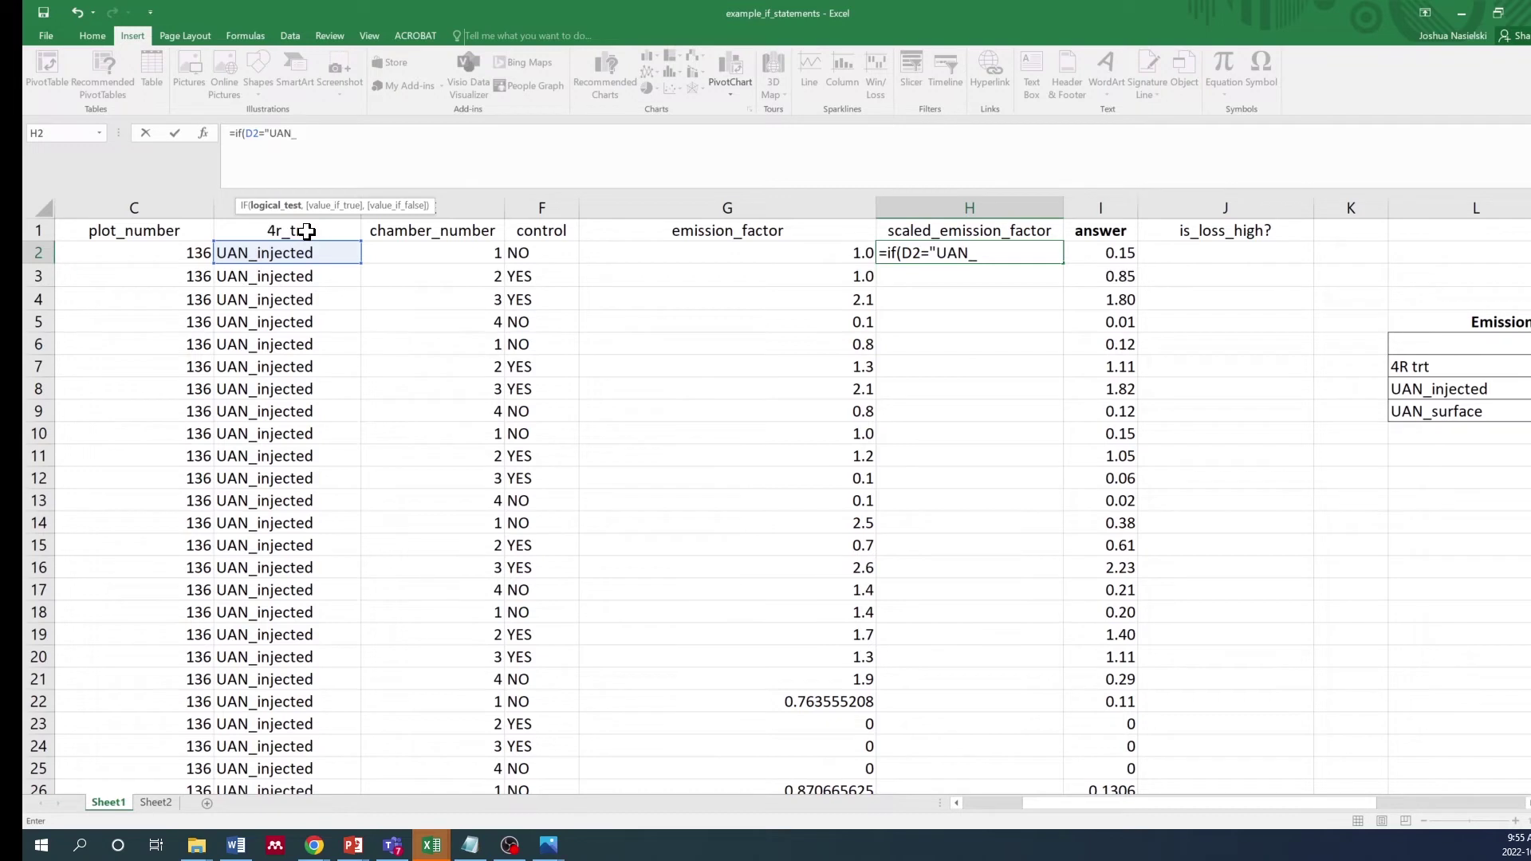
- Complete the H2 formula's outer condition as D2="UAN_injected" and nest an IF testing F2="YES" as its true value
text(injected)
text(,)
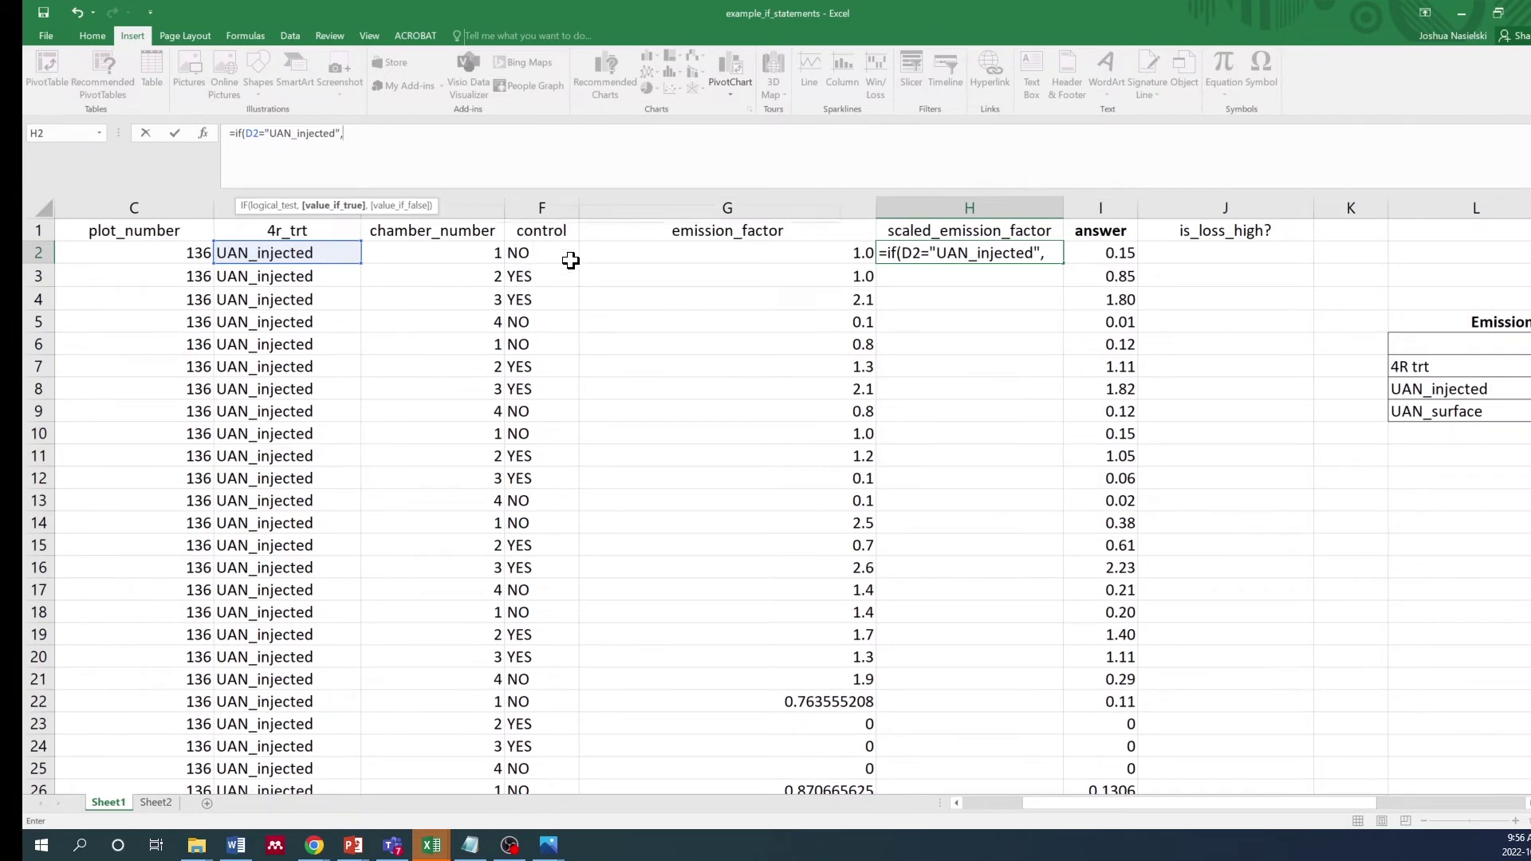
text(if()
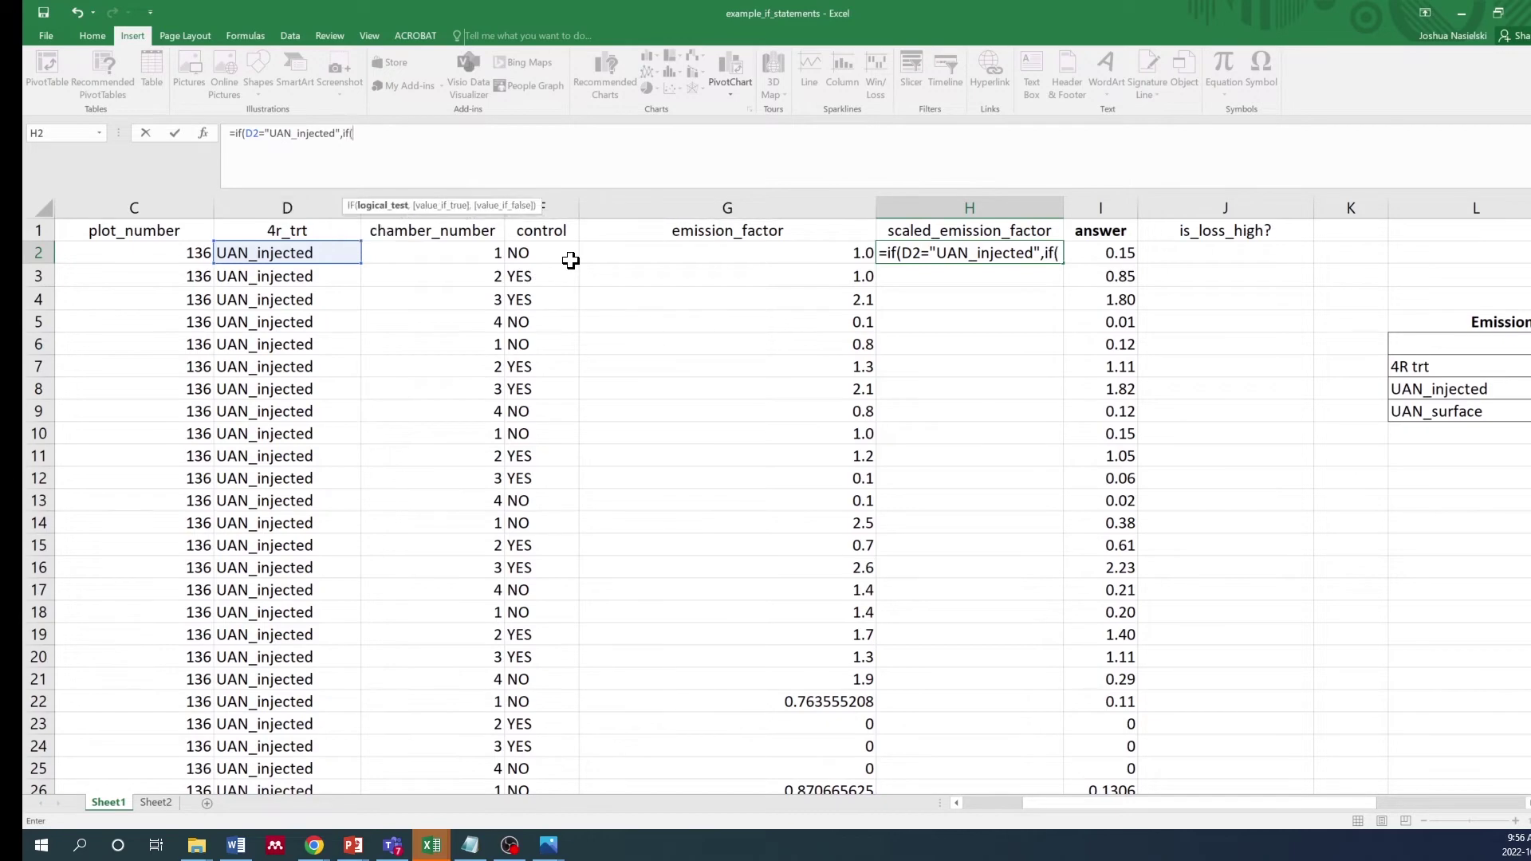
drag(1287, 803, 1404, 803)
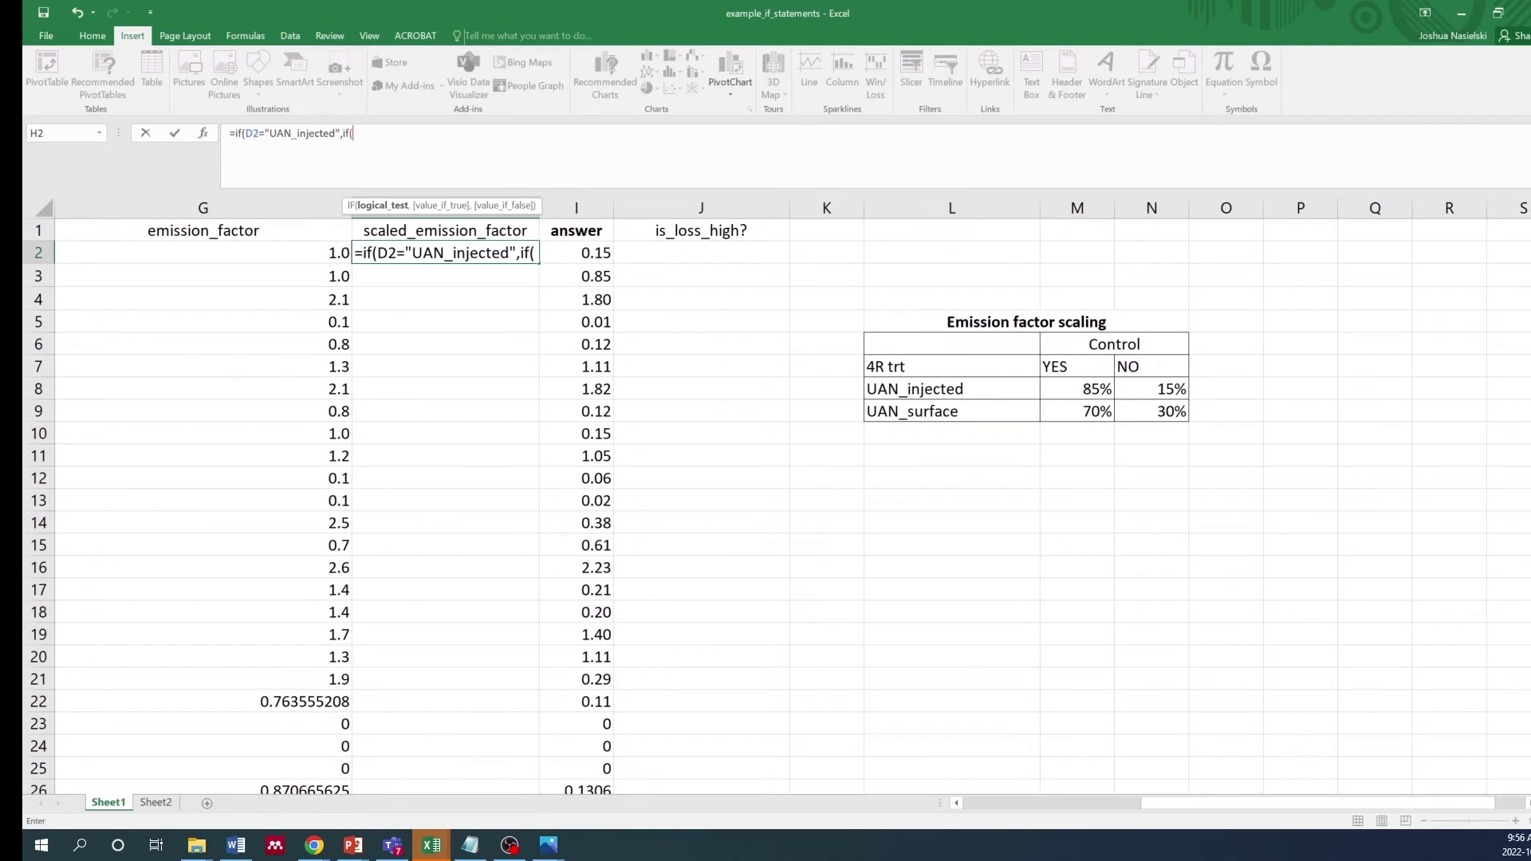
key(F2)
drag(413, 204, 325, 214)
drag(1202, 792, 1173, 792)
text(F2="YES",)
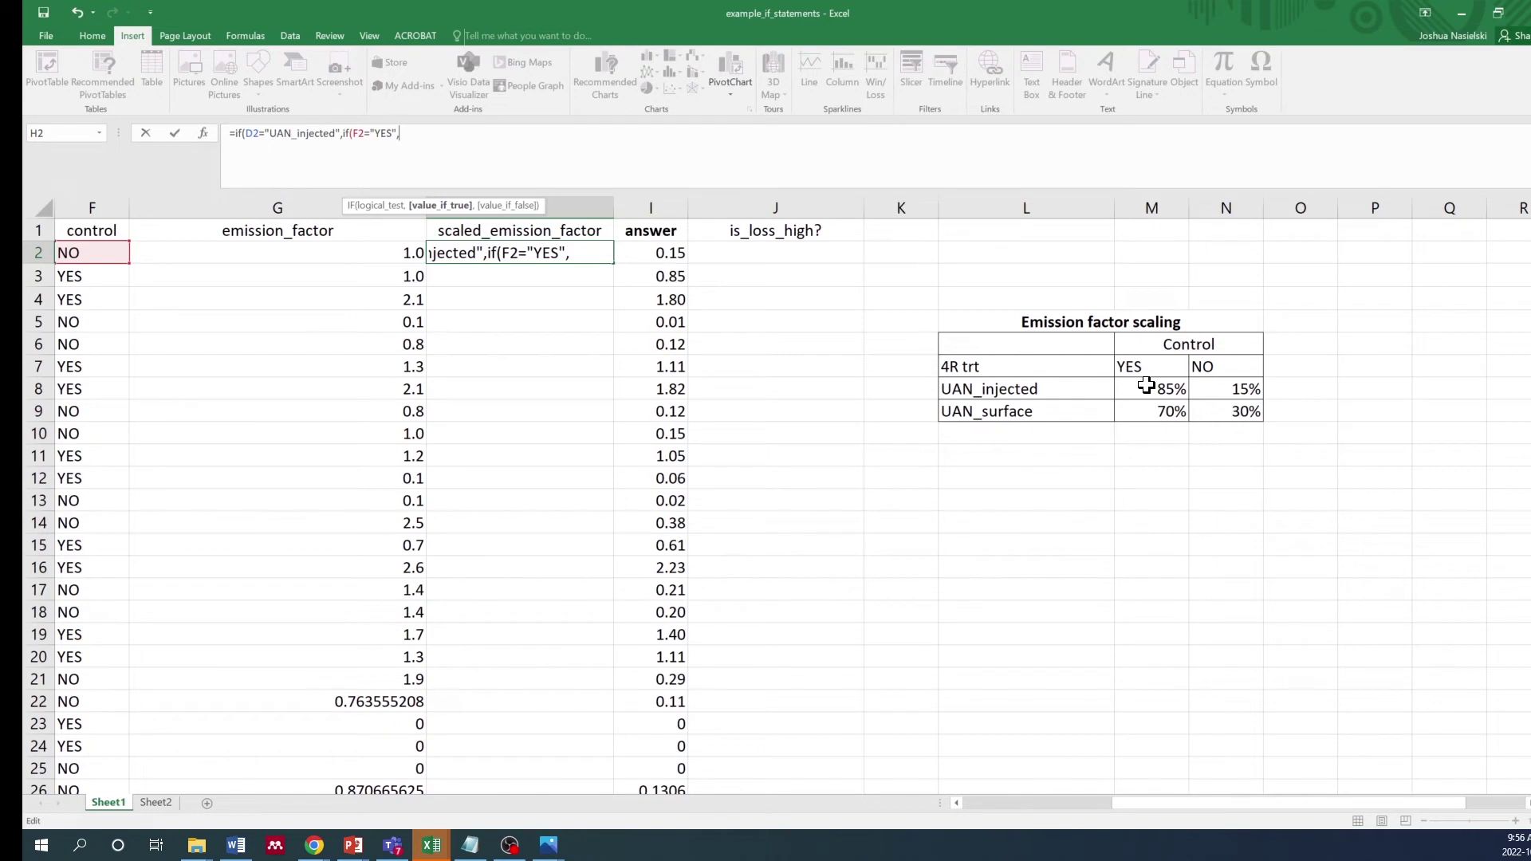
- Finish the nested IF in H2 with G2*.85 when control is YES and G2*.15 otherwise
click(379, 263)
text(*.85,)
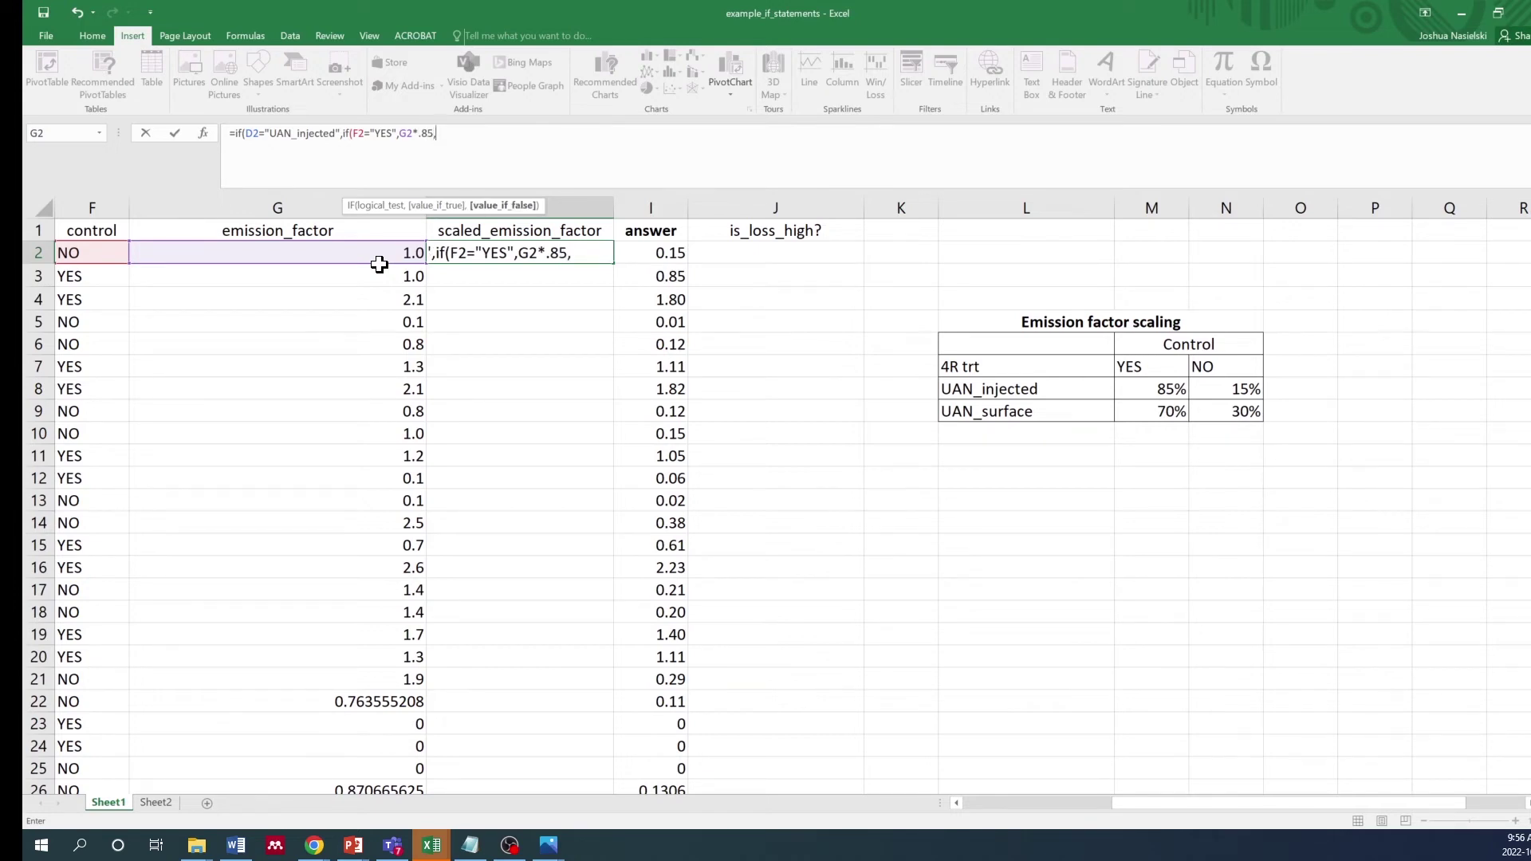
click(379, 254)
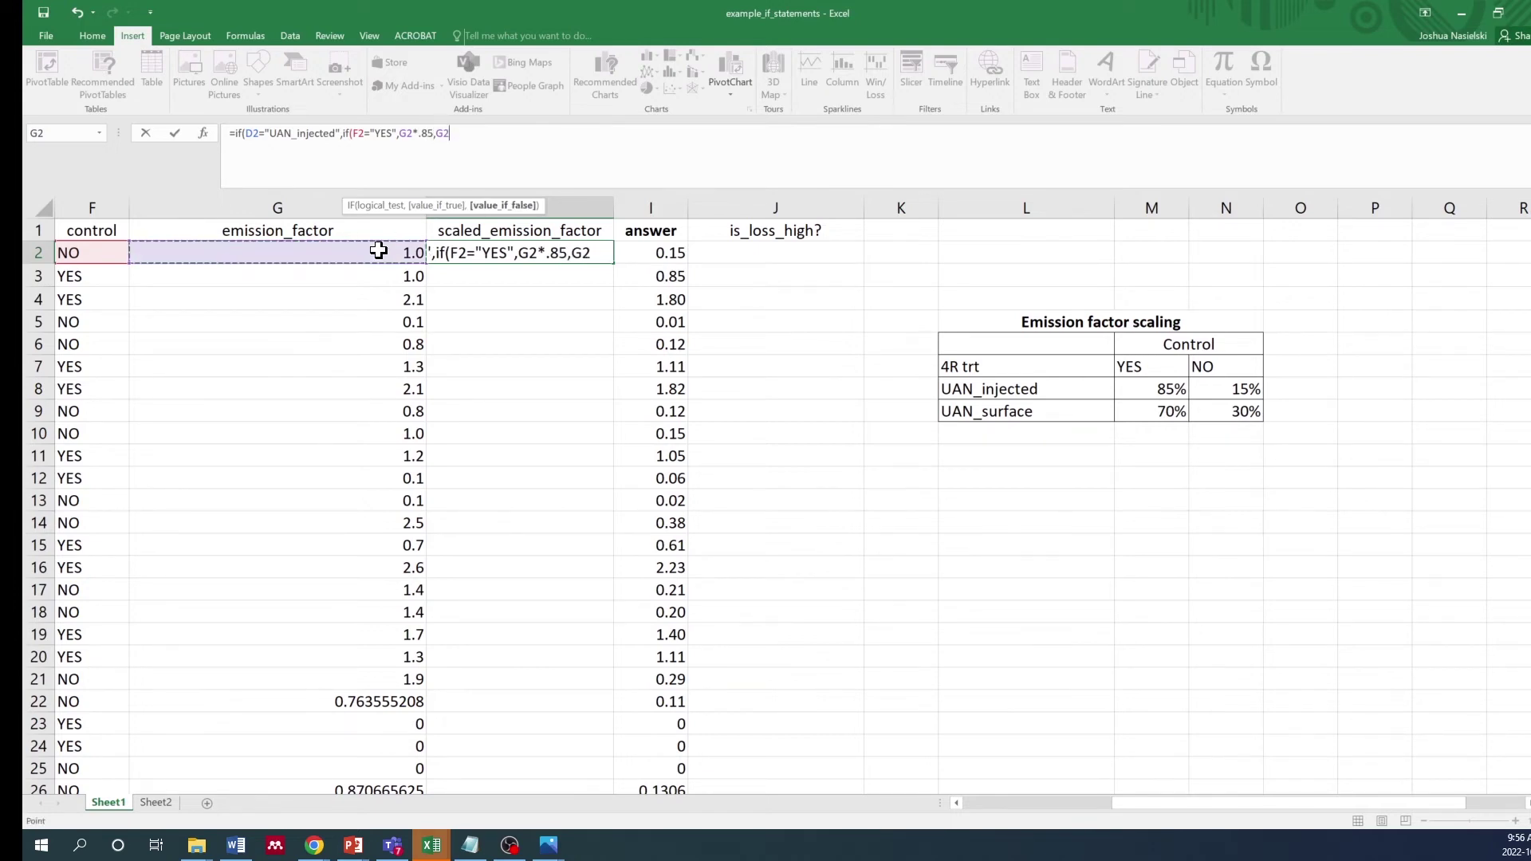
text(*.15))
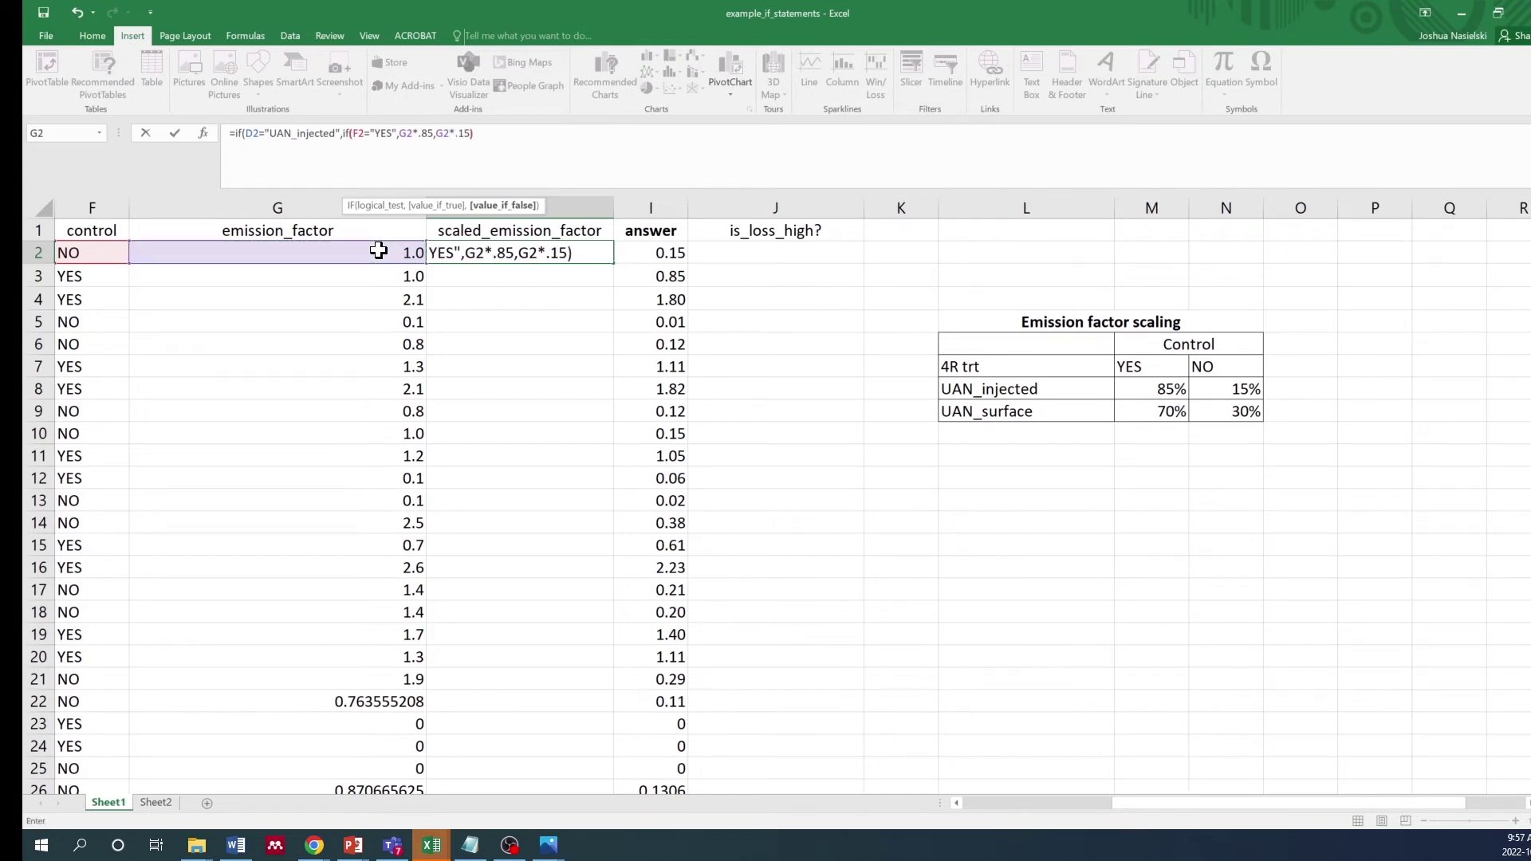
- Begin a second nested IF testing F2="YES" as the outer IF's false value in the H2 formula
text(,)
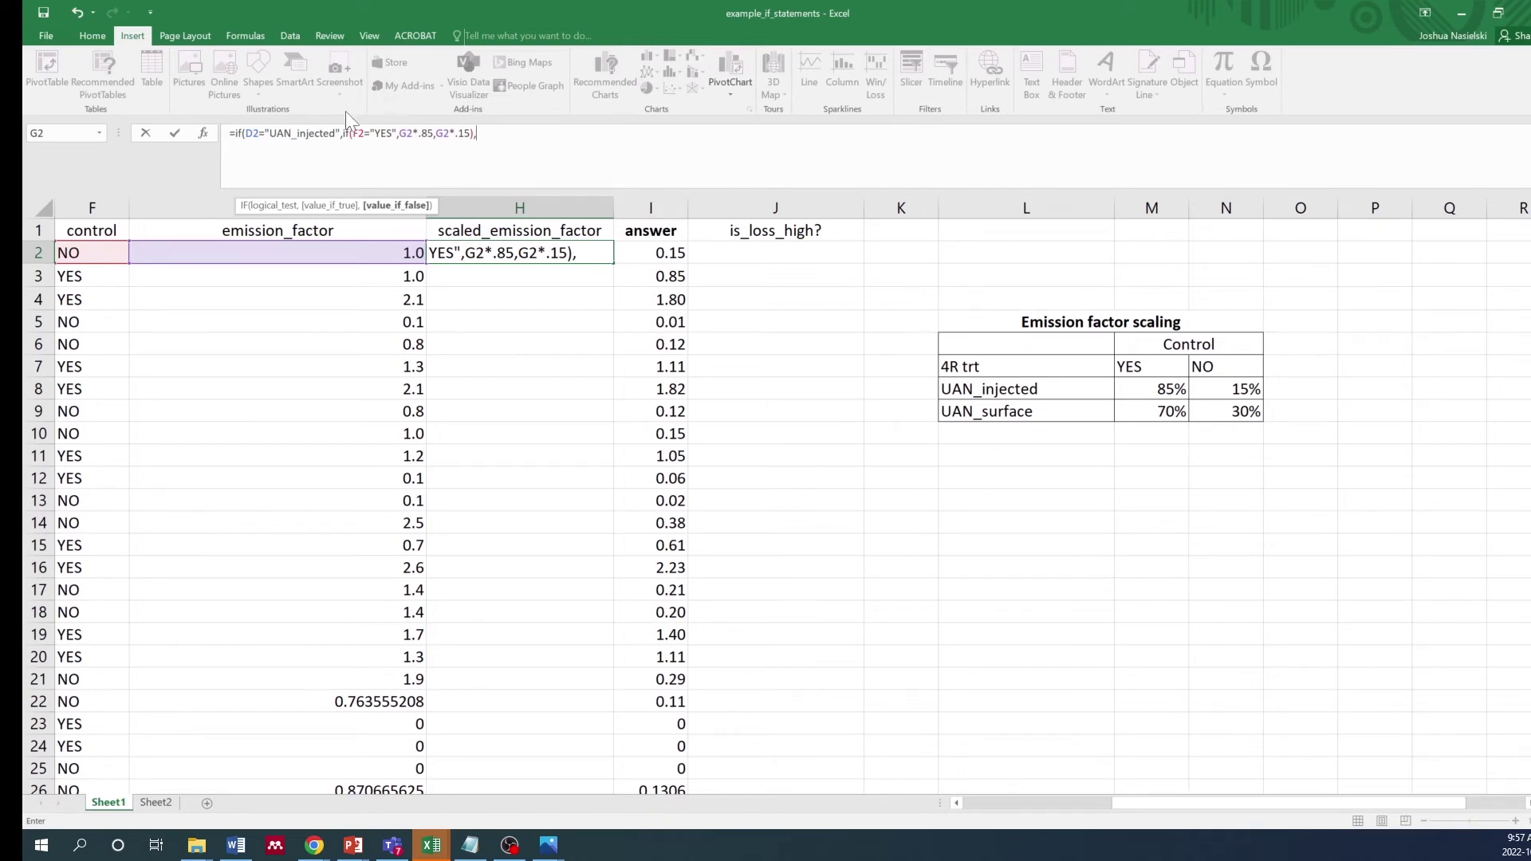
drag(342, 133, 464, 133)
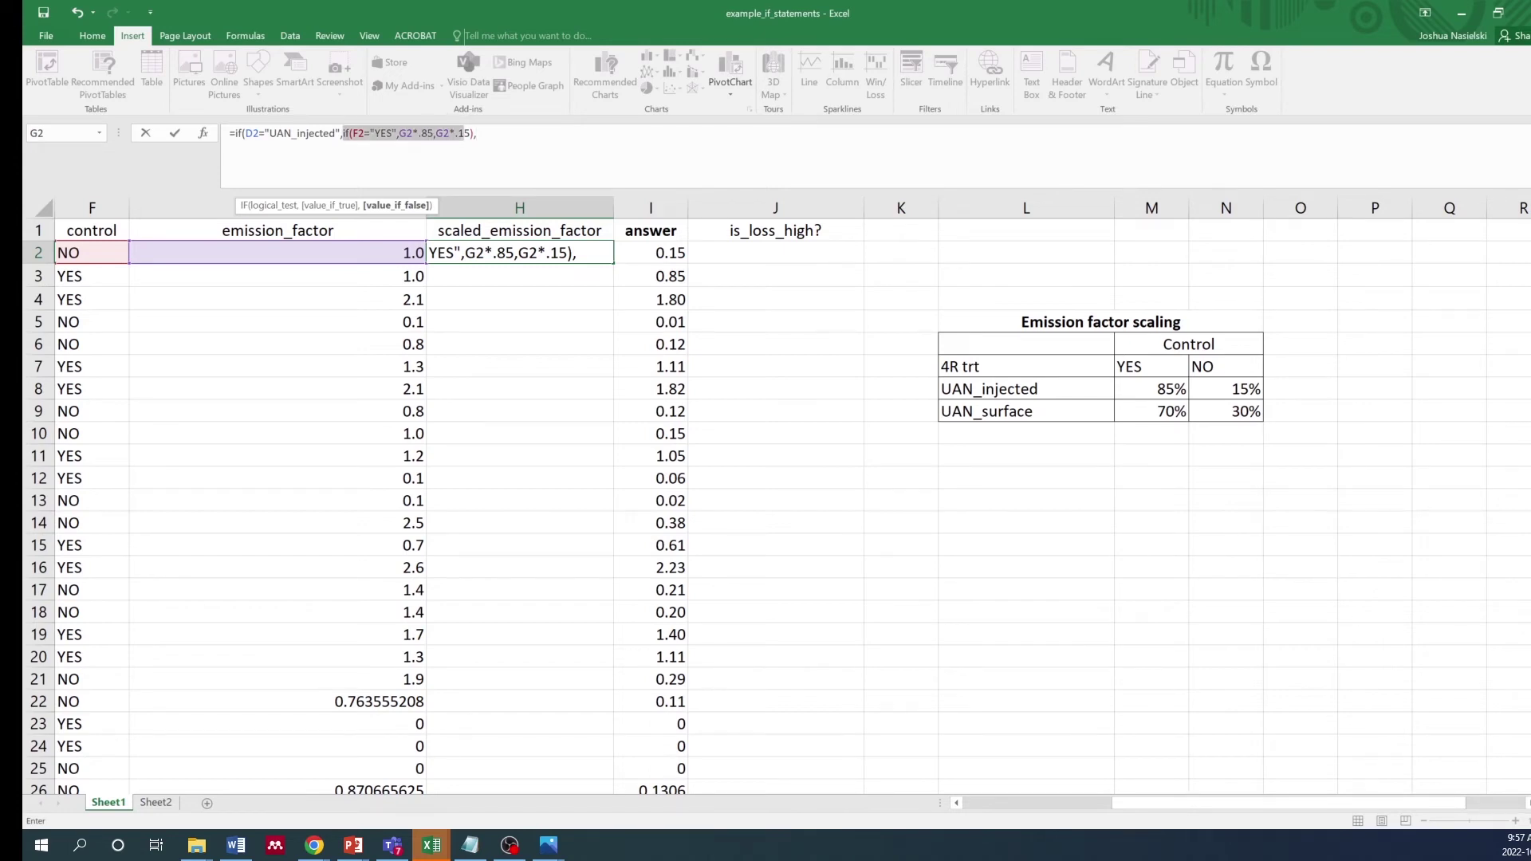
click(464, 133)
key(End)
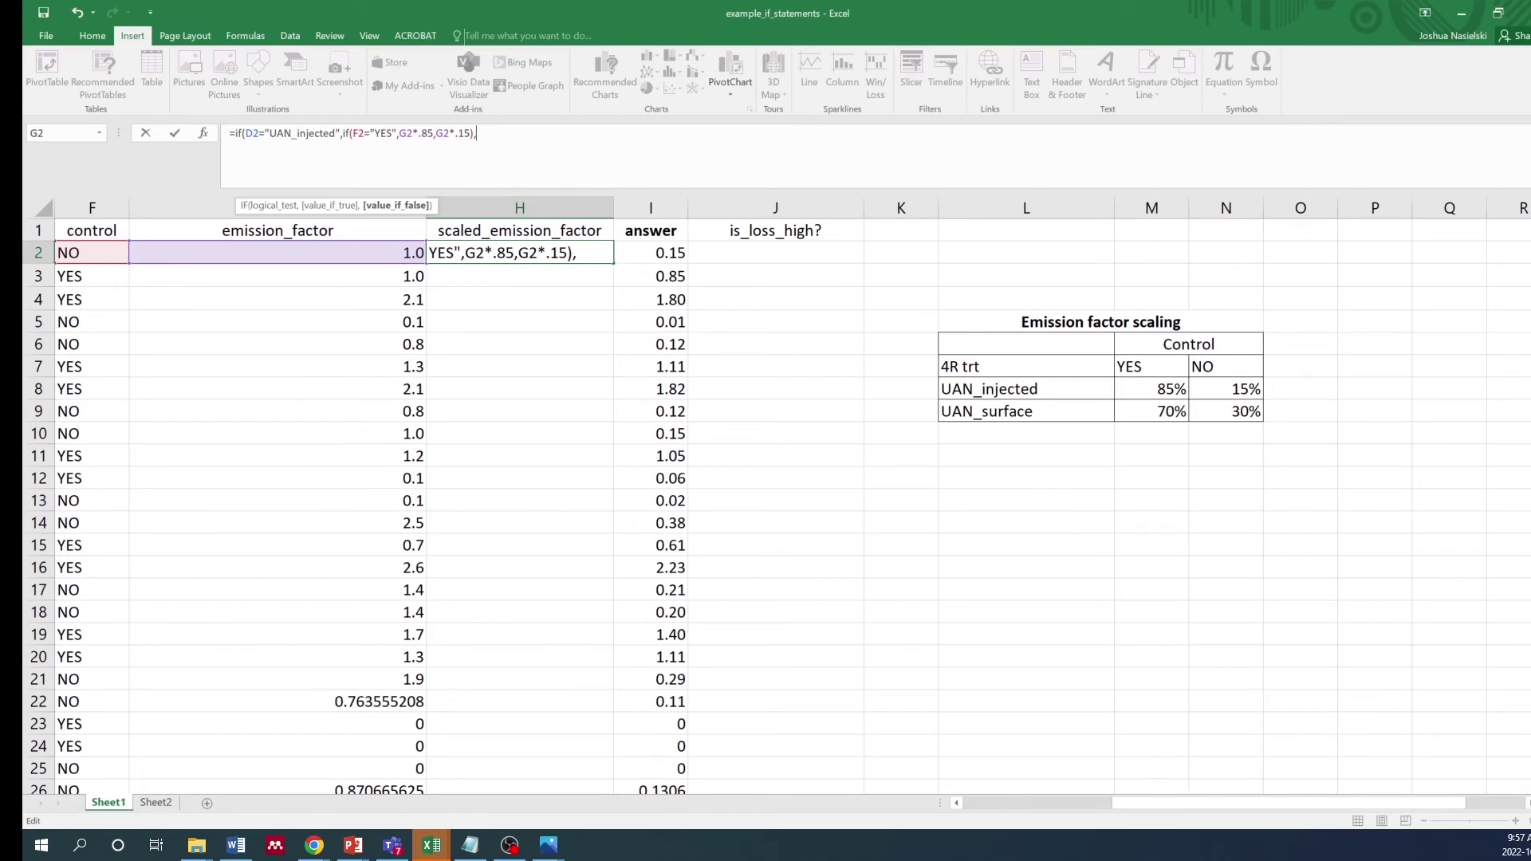
text(()
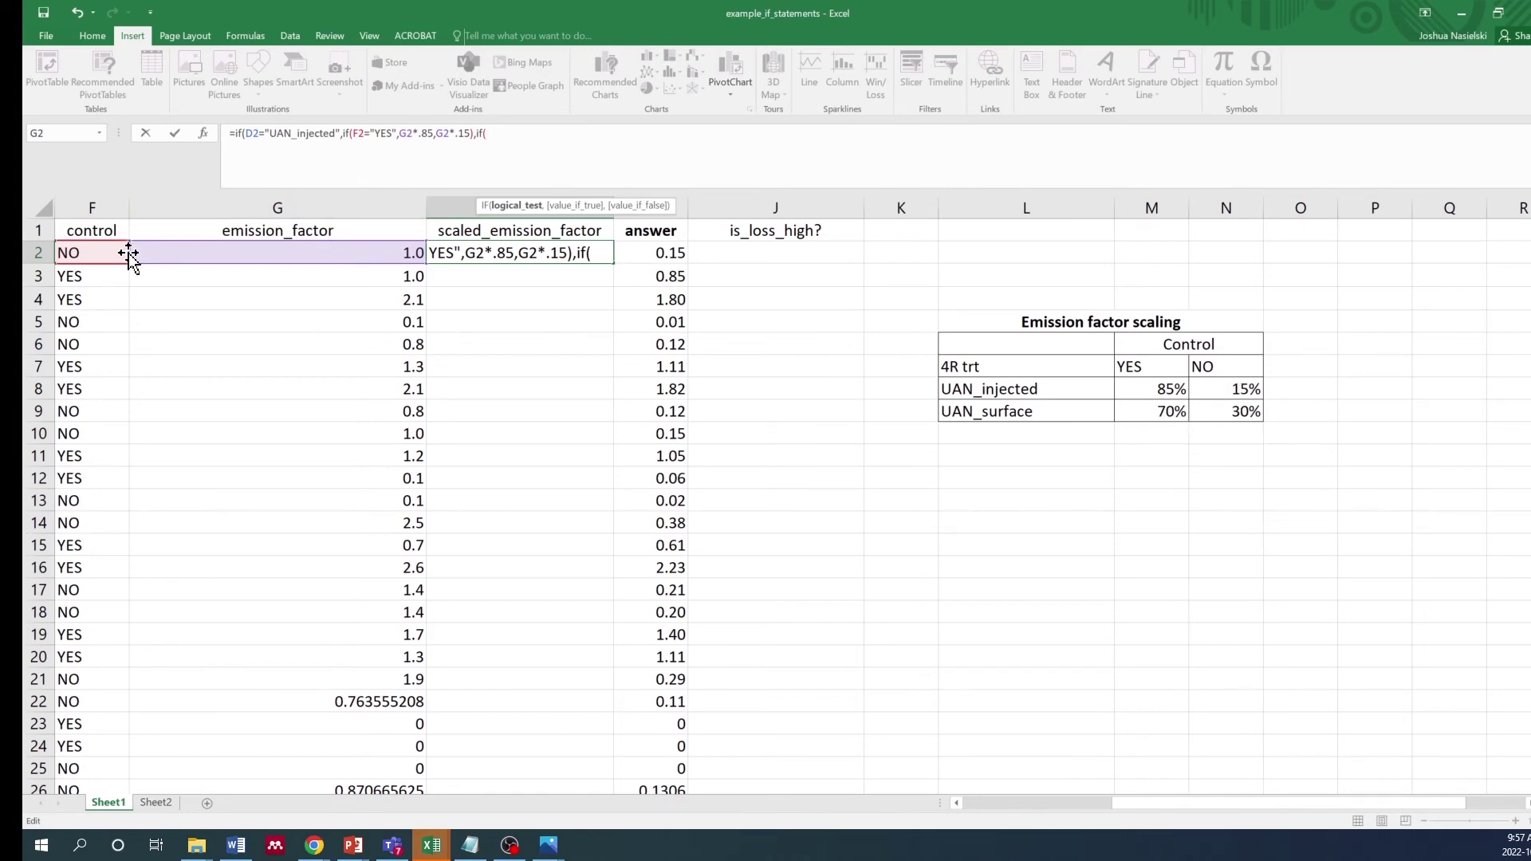
click(80, 252)
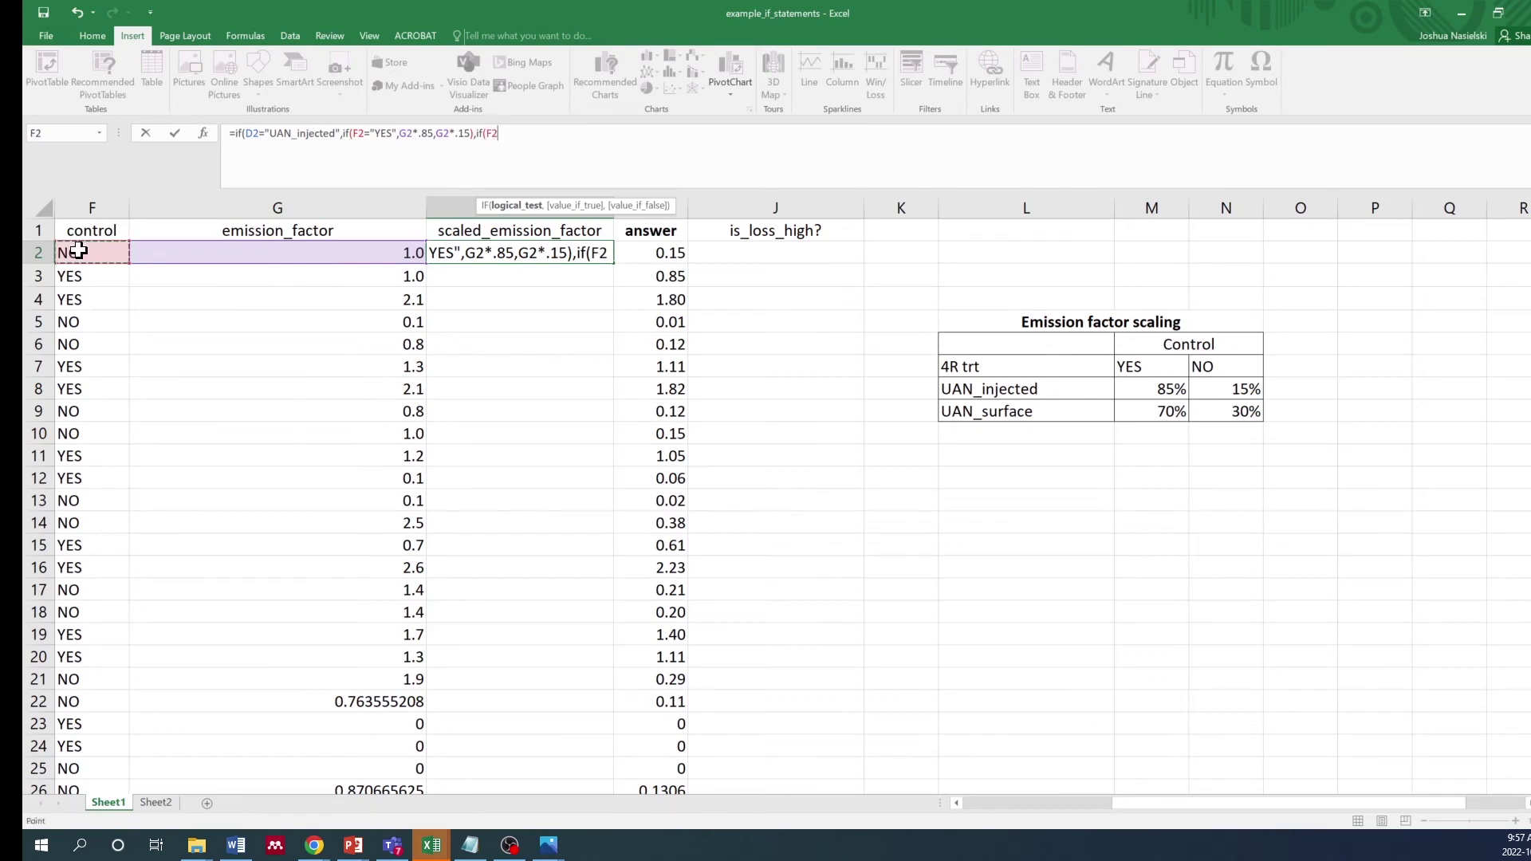
text(="YES)
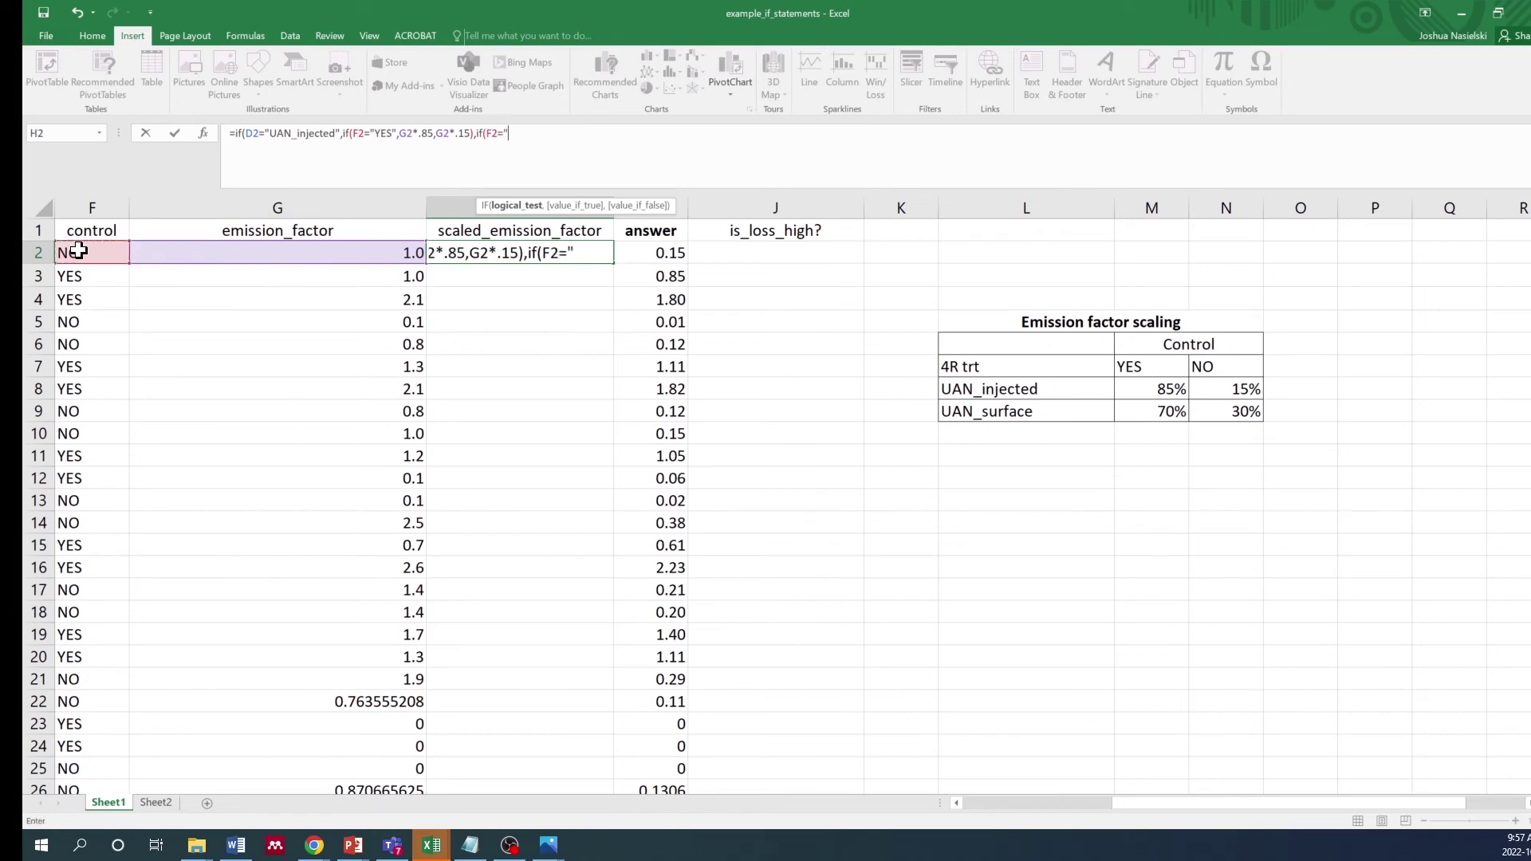
text(",)
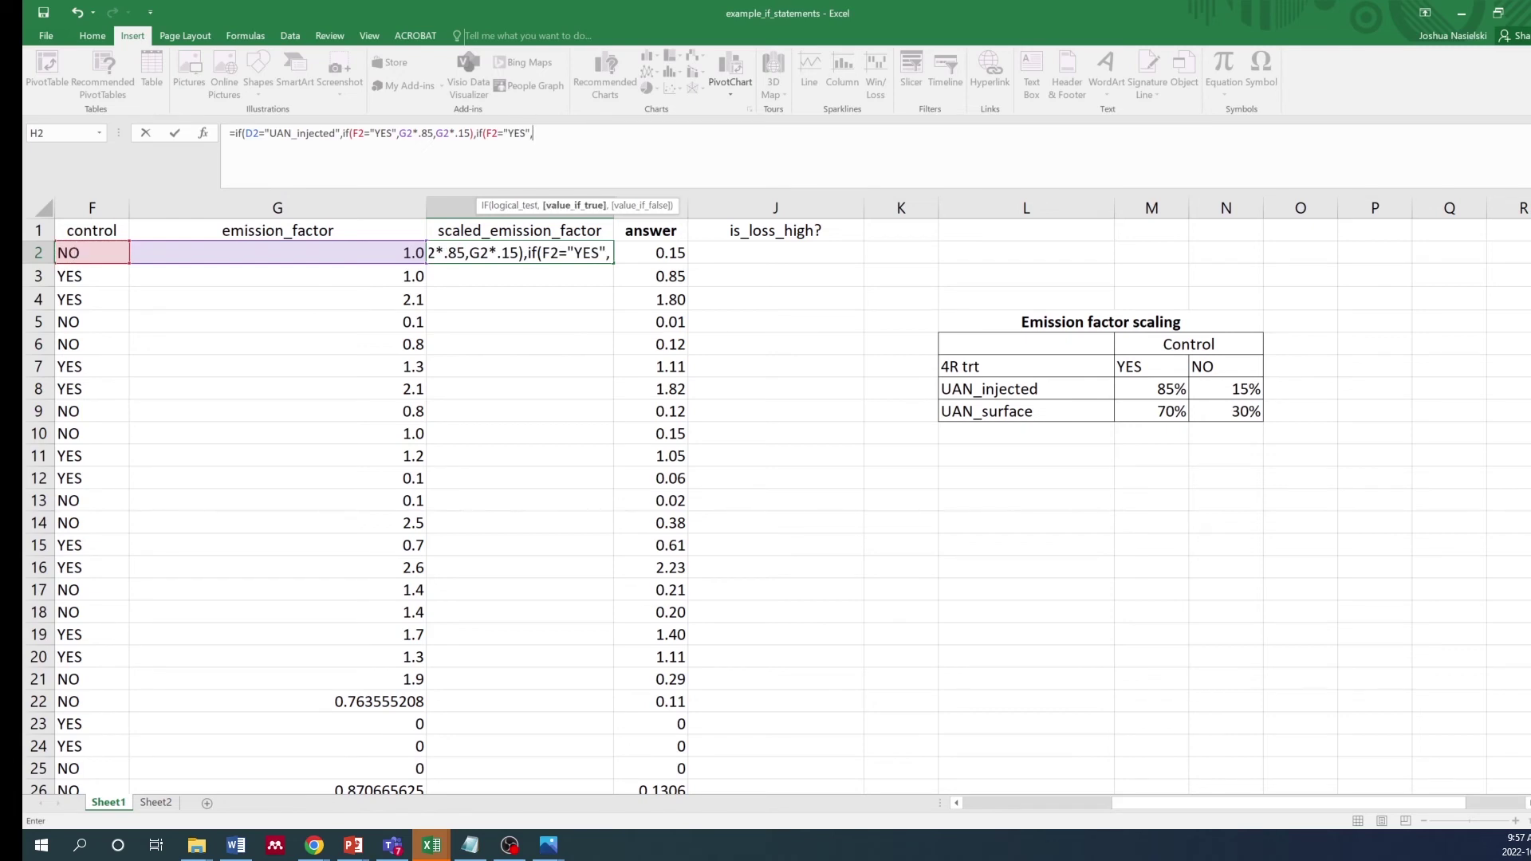
- Finish the second nested IF in H2 with G2*.70 when control is YES and G2*0.30 otherwise, and enter the formula
click(256, 252)
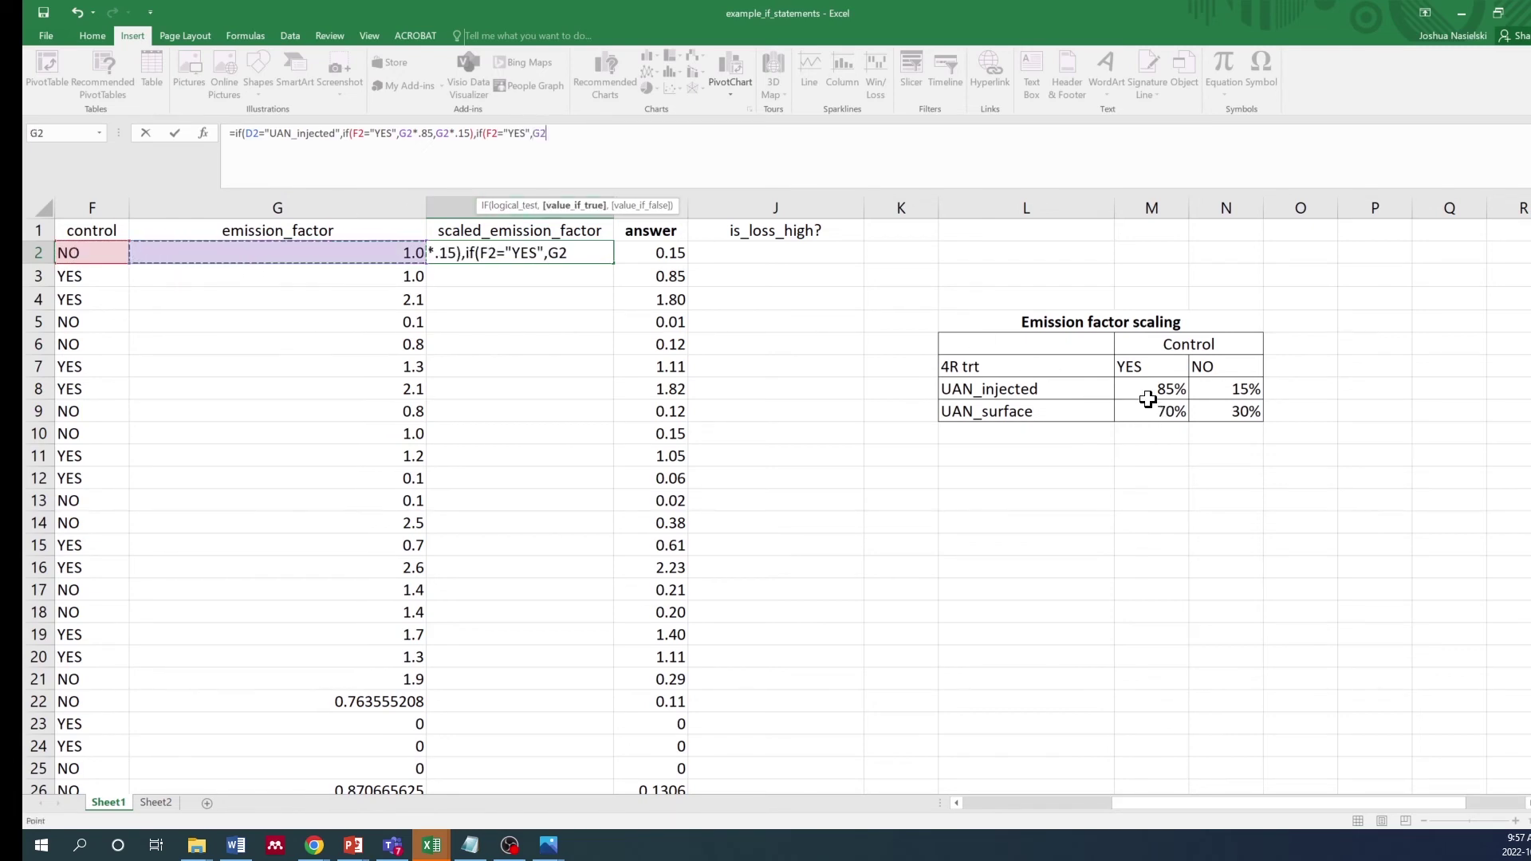
text(:G*.7)
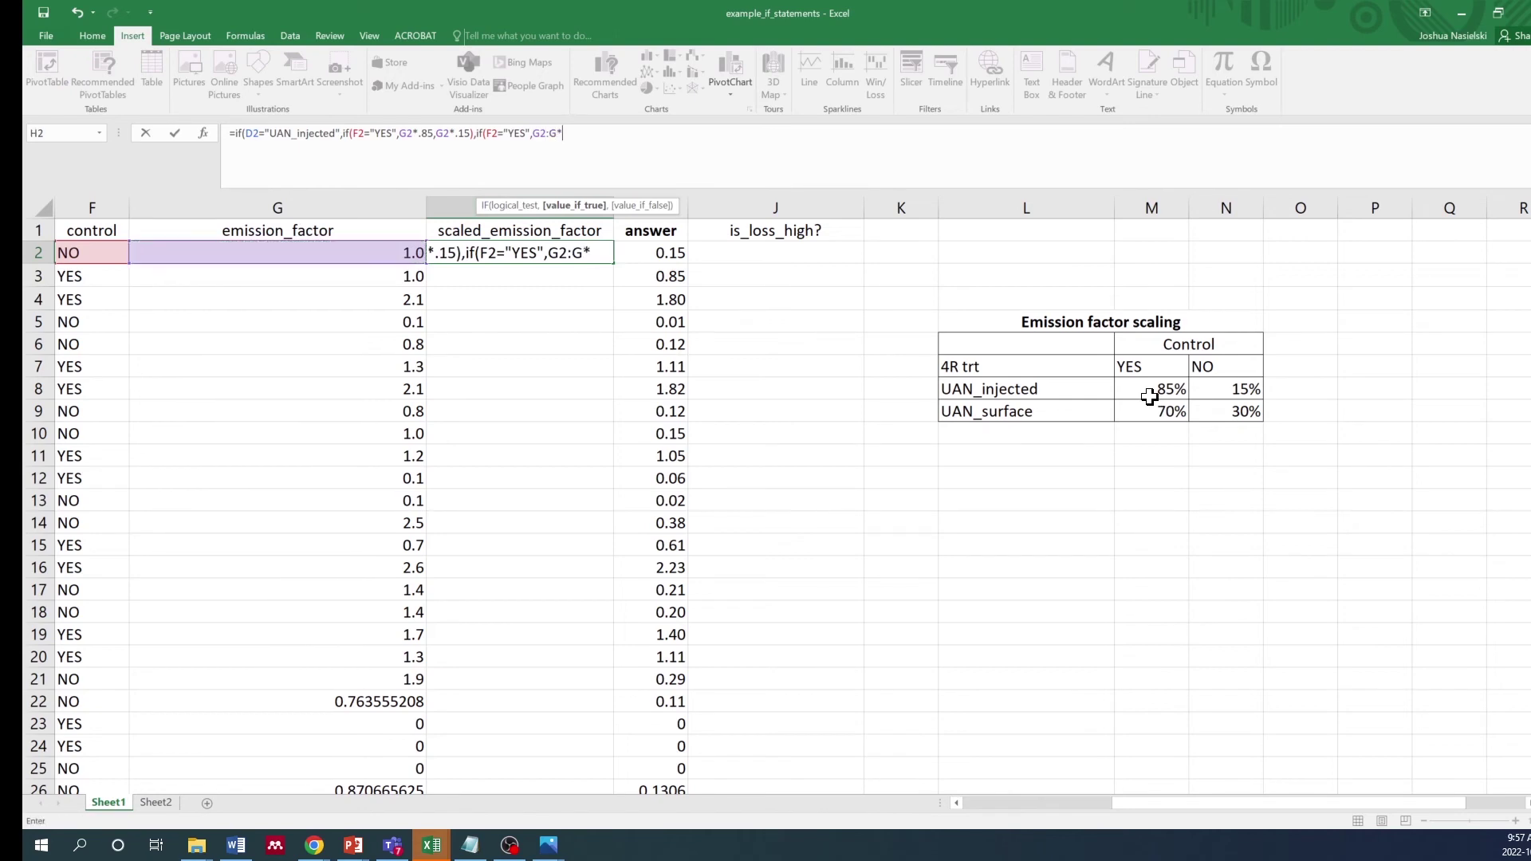
key(BackSpace)
key(BackSpace)
key(BackSpace)
key(BackSpace)
key(BackSpace)
text(*.70,)
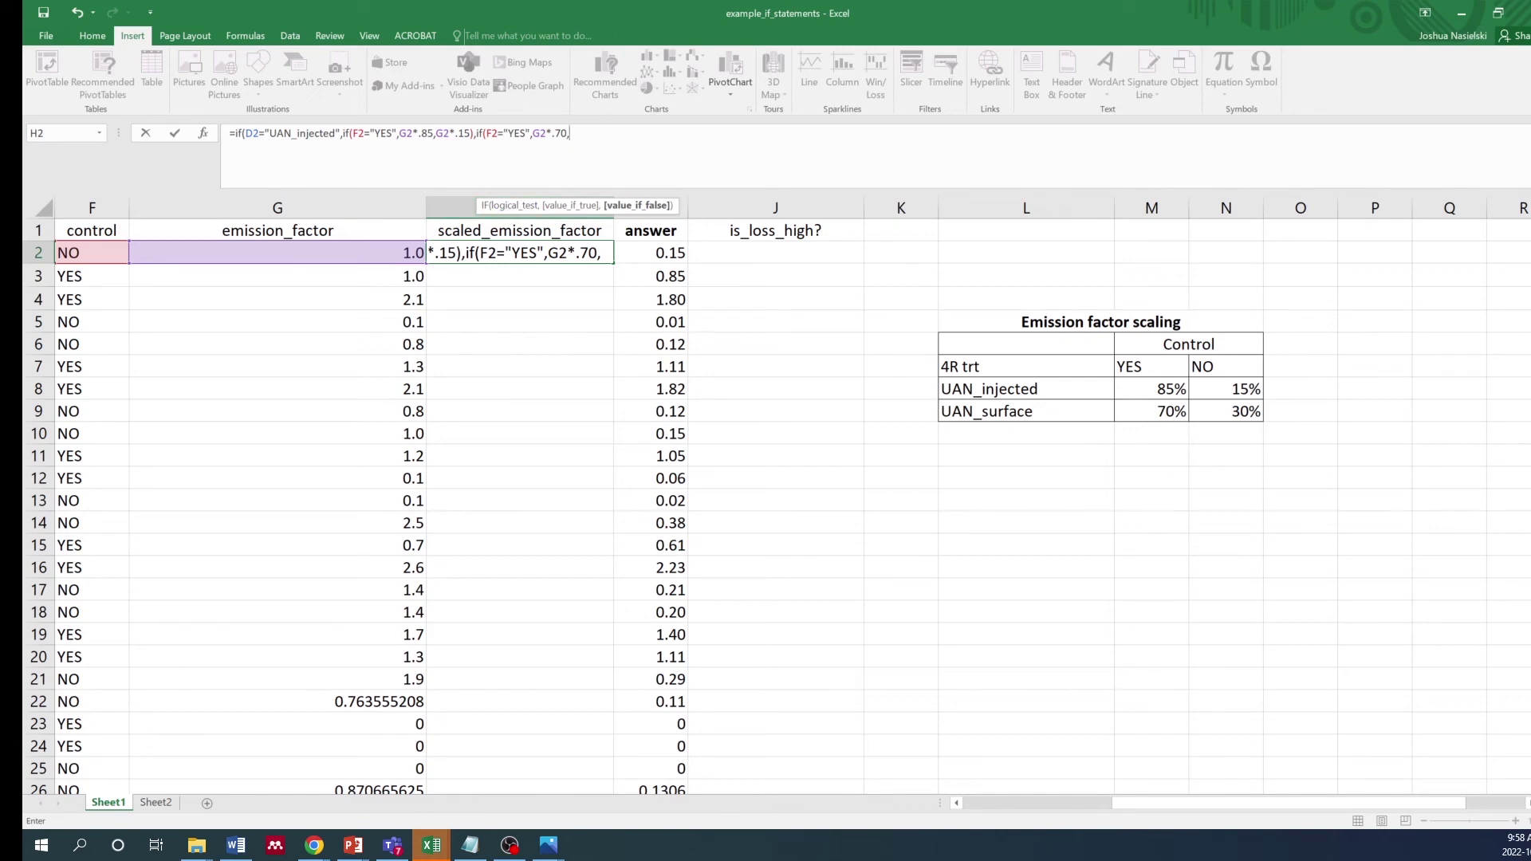
click(316, 251)
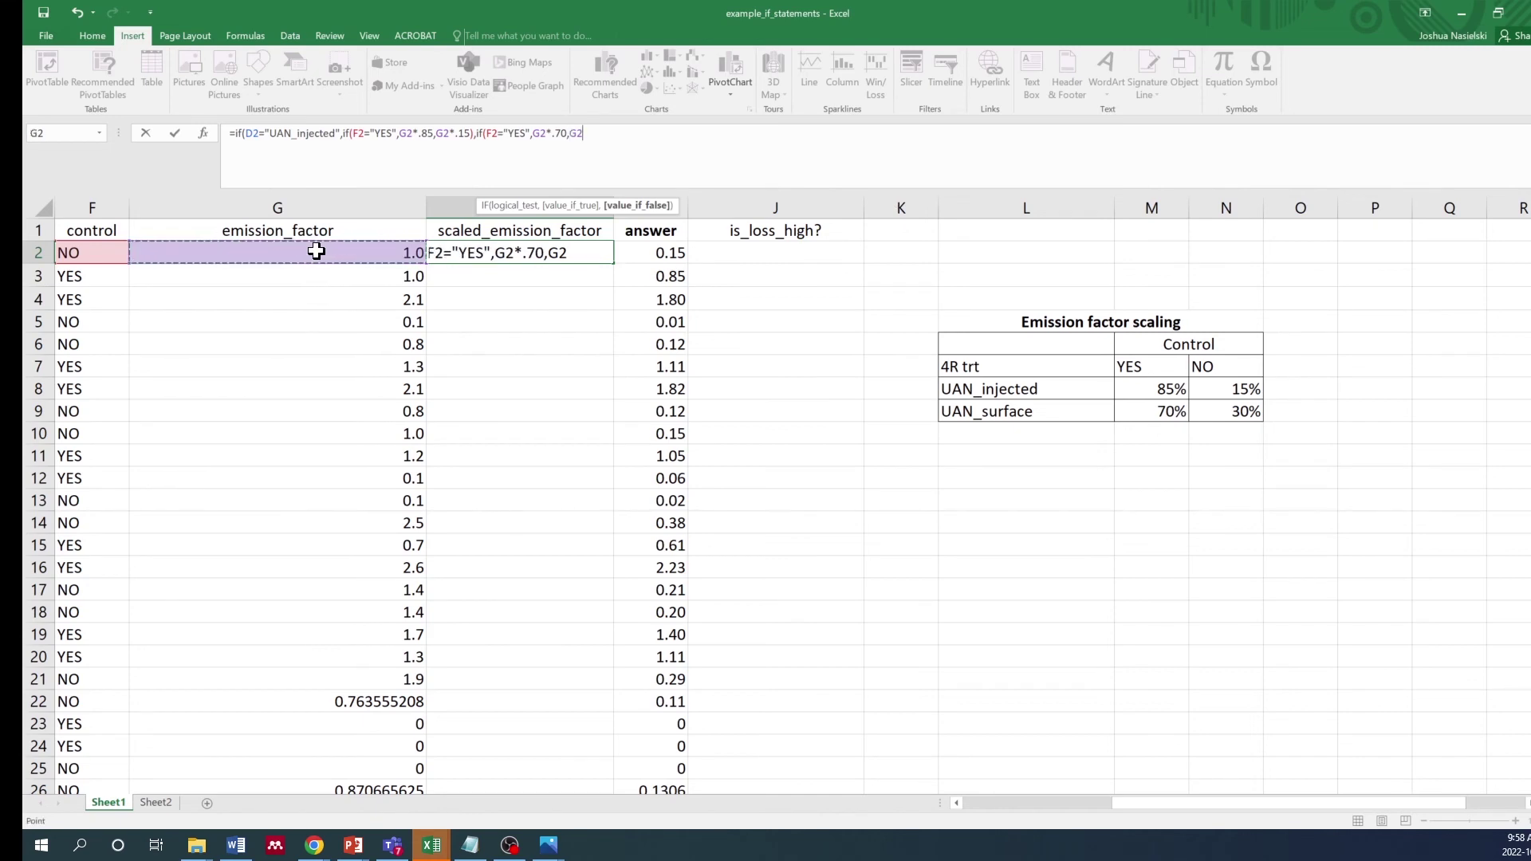
text(*0.30)))
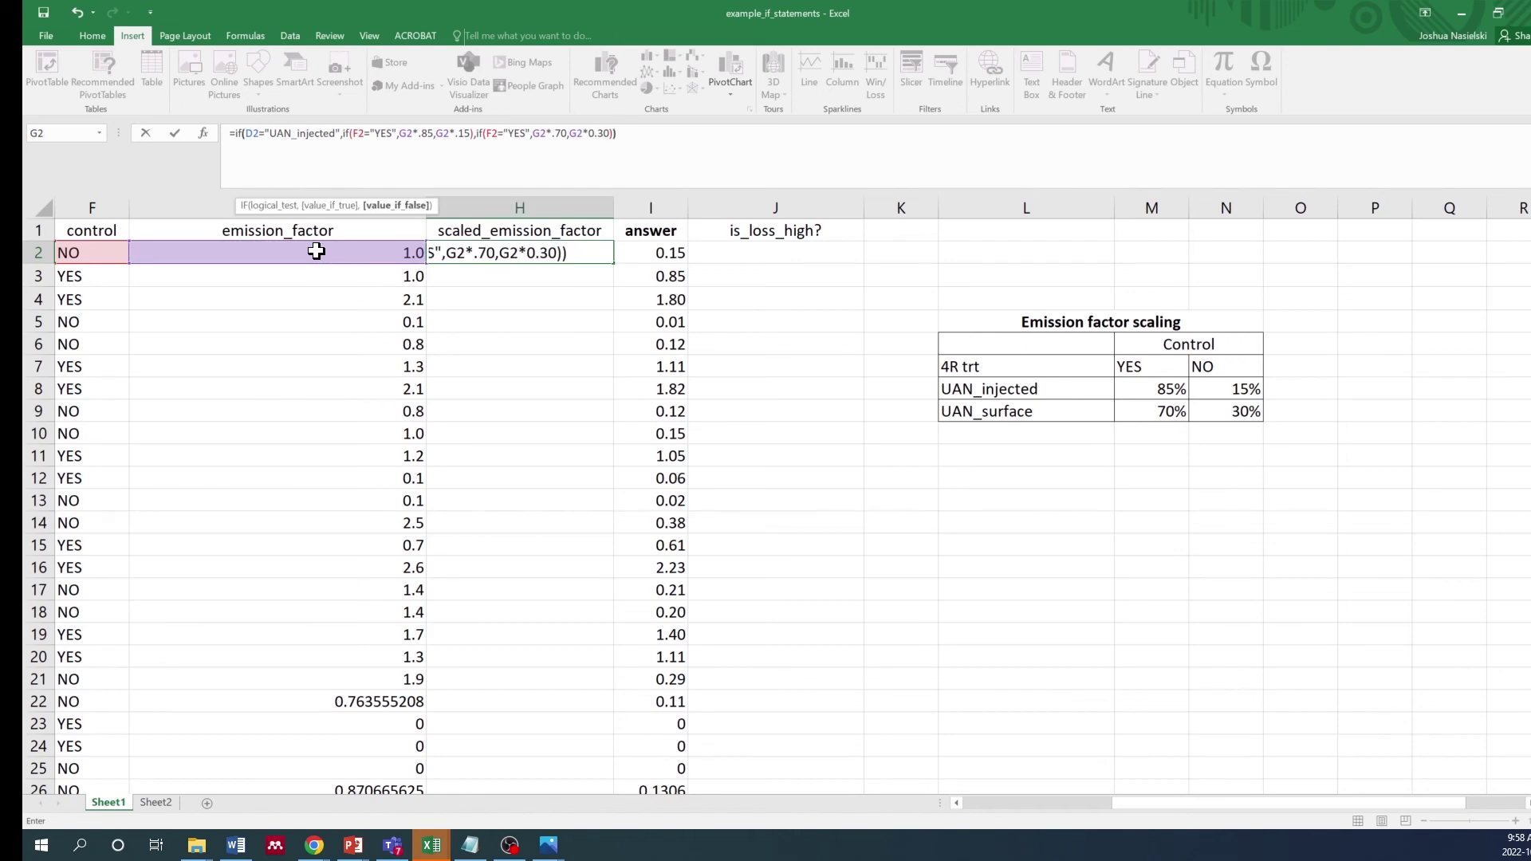
key(Return)
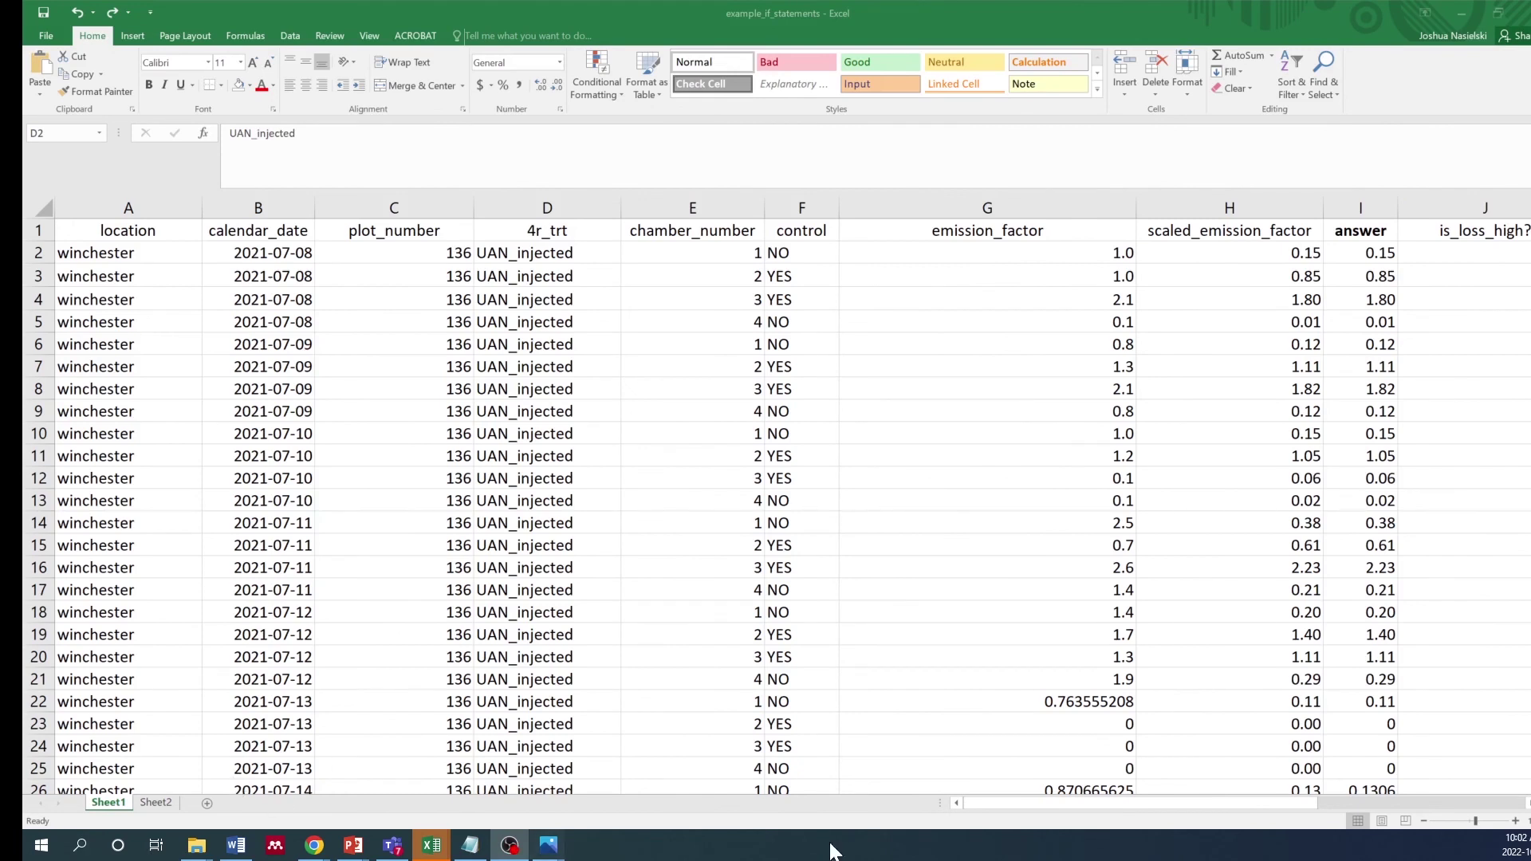
- Test the H2 and H3 formulas' outer false case by changing the 4R treatment in D2 and D3 to UAN_surface
click(1189, 252)
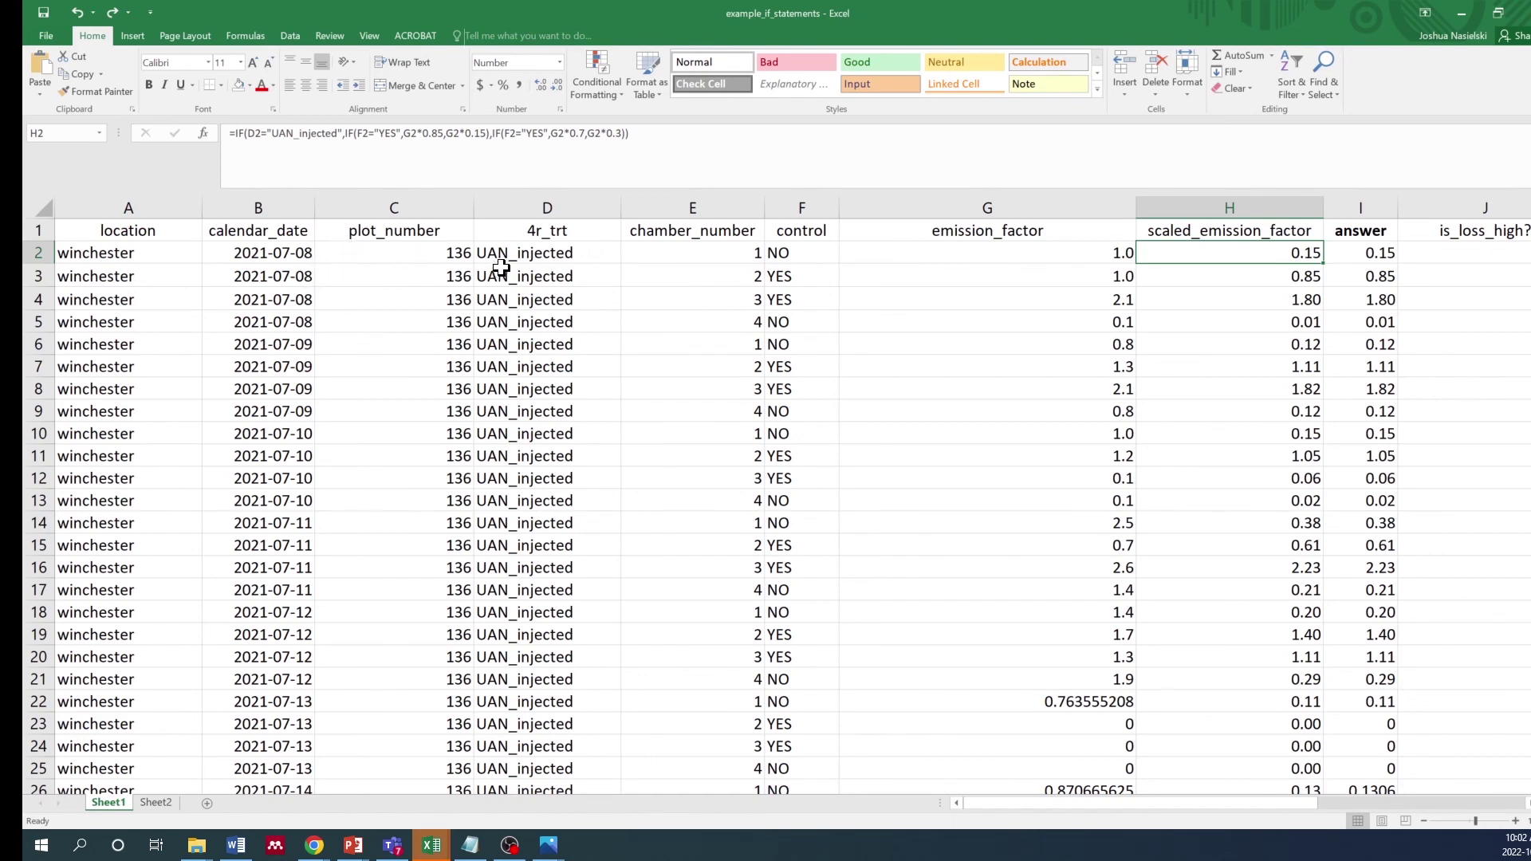
click(1113, 391)
drag(1180, 255, 1211, 256)
drag(1211, 256, 584, 266)
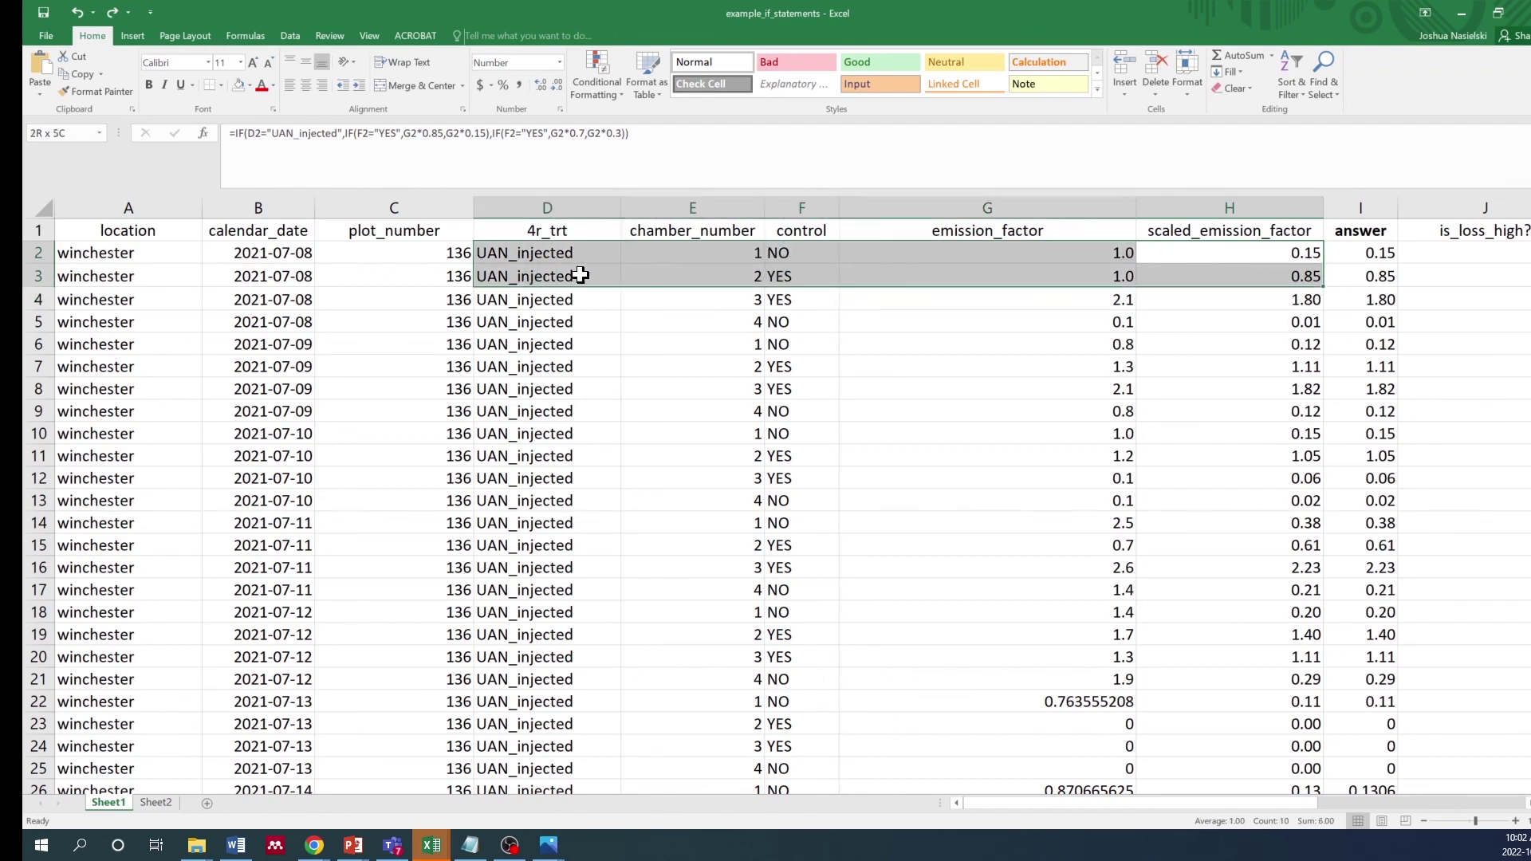
click(578, 254)
drag(296, 133, 256, 133)
text(surface)
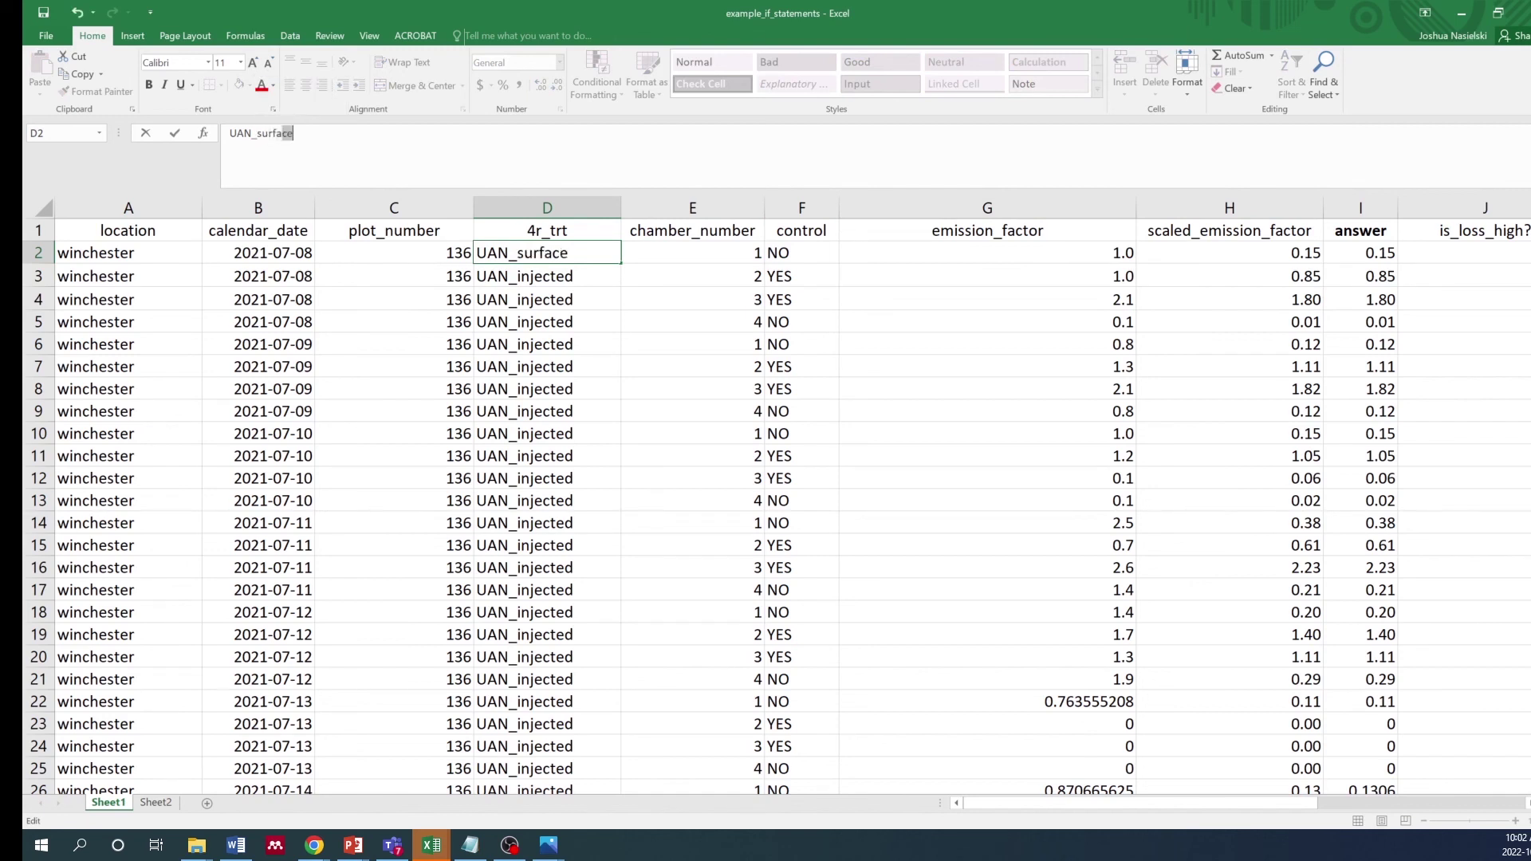
key(Return)
text(uan)
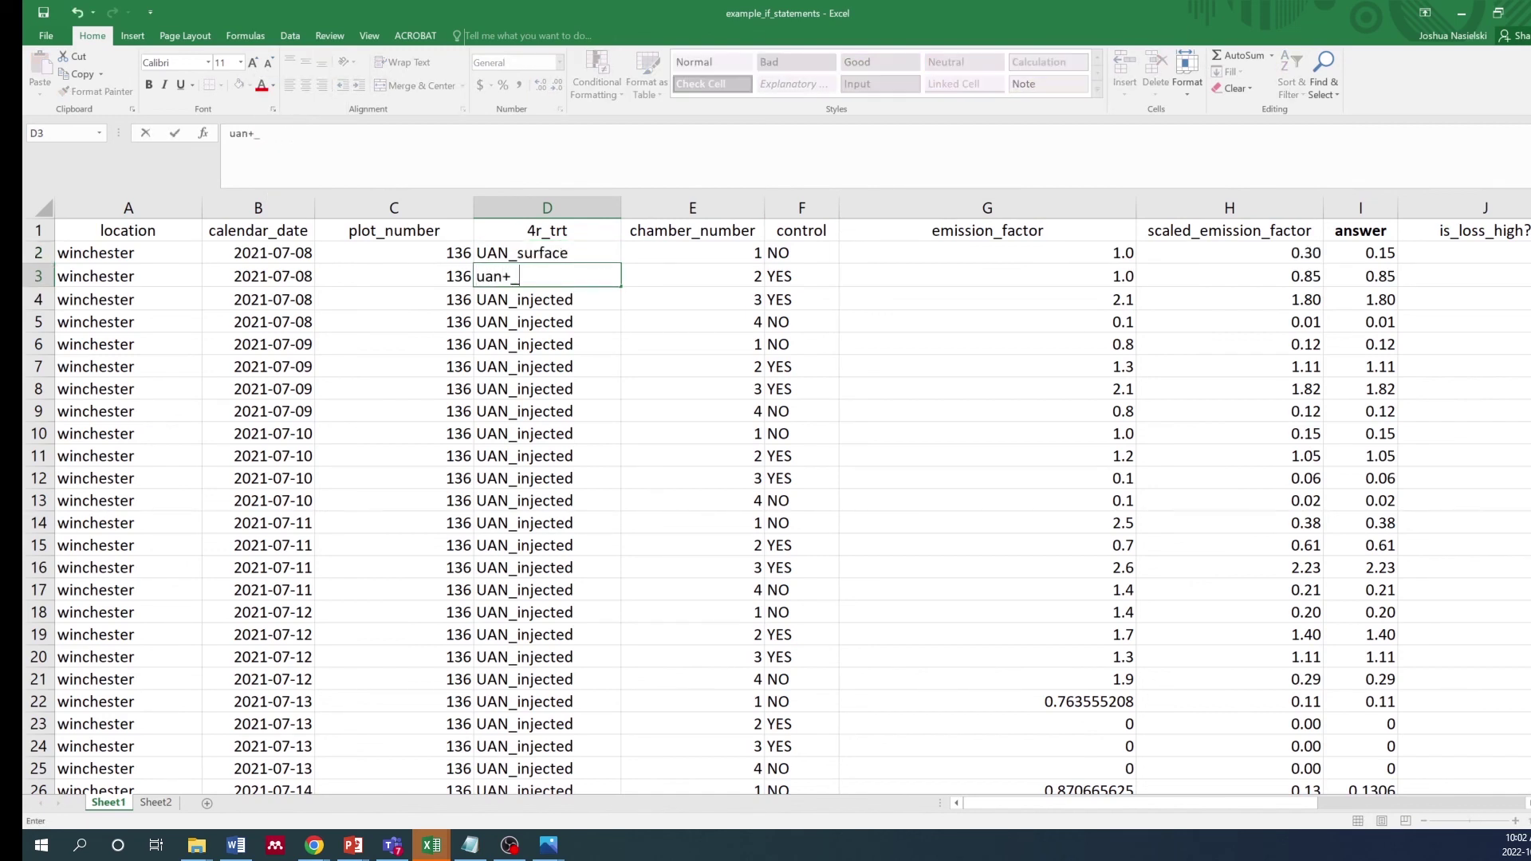
text(_surface)
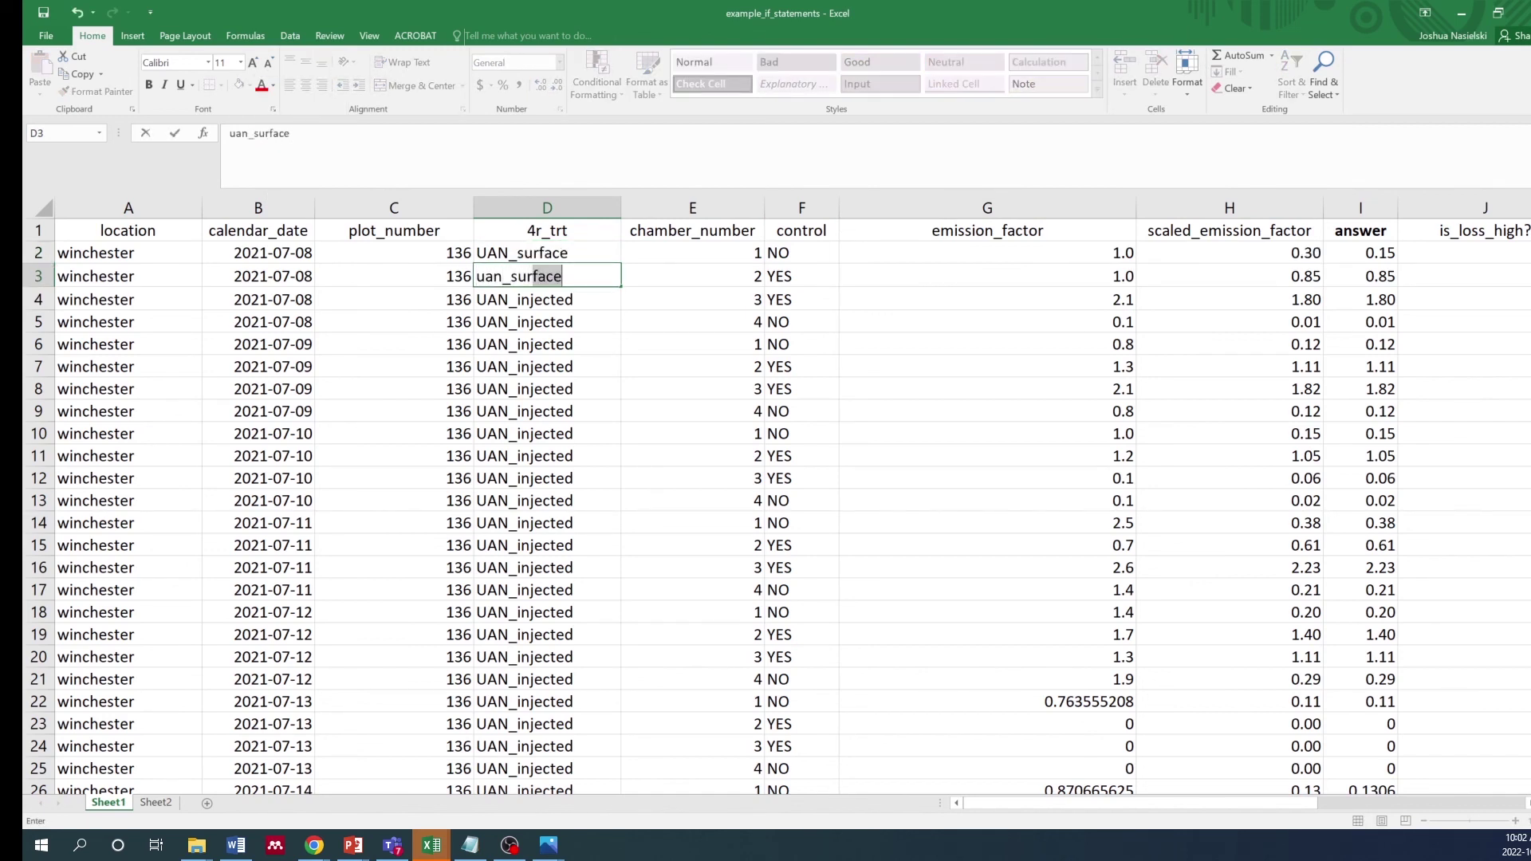
key(Tab)
- Compare the scaled emission factors in rows 2 and 3 with the UAN_surface percentages in the emission factor scaling table
key(Right)
key(Right)
key(Right)
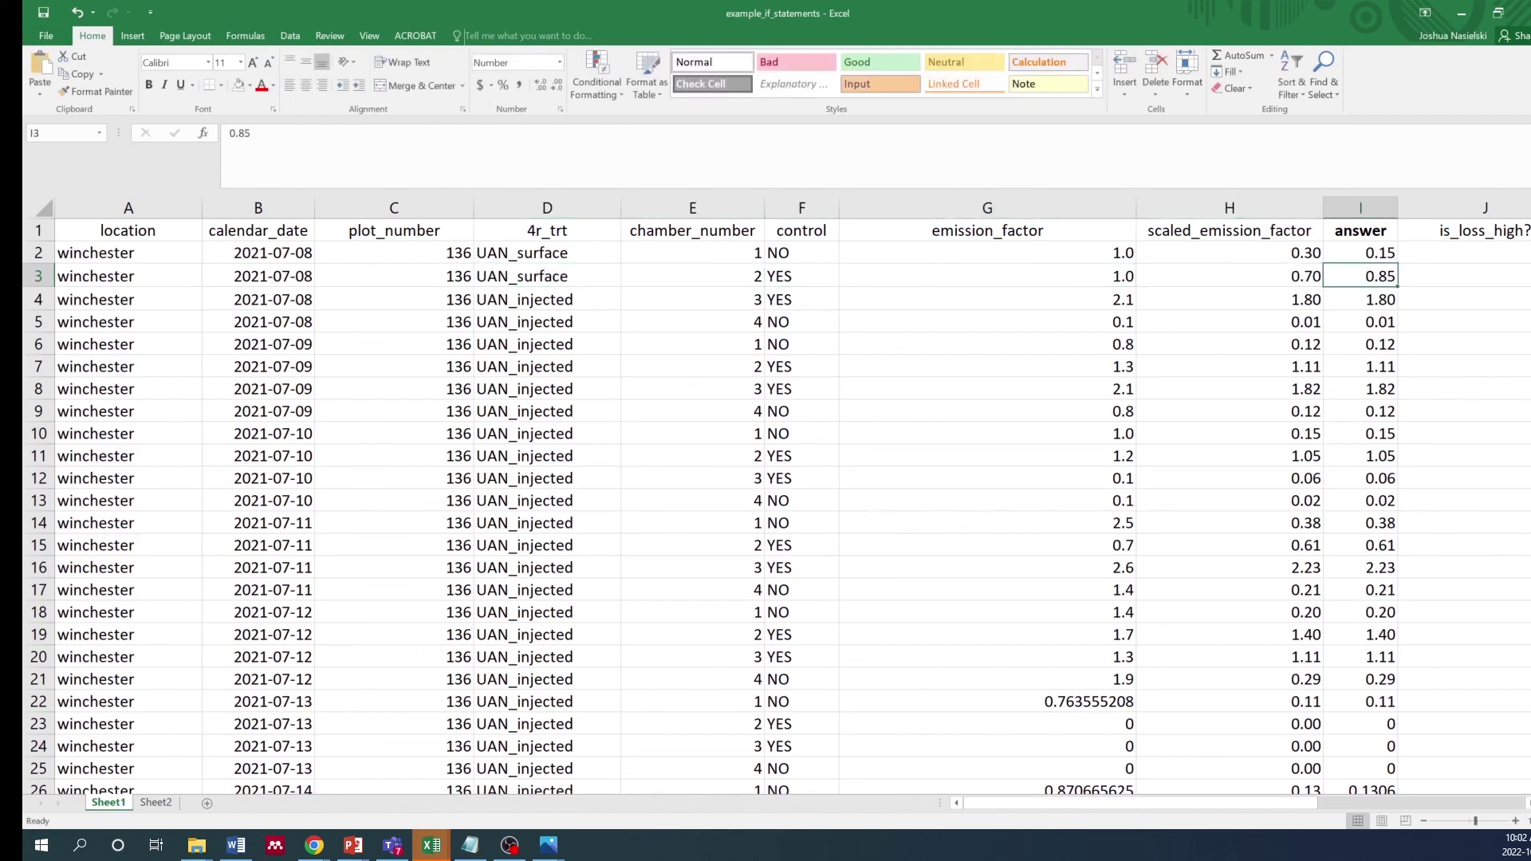
key(Up)
key(Down)
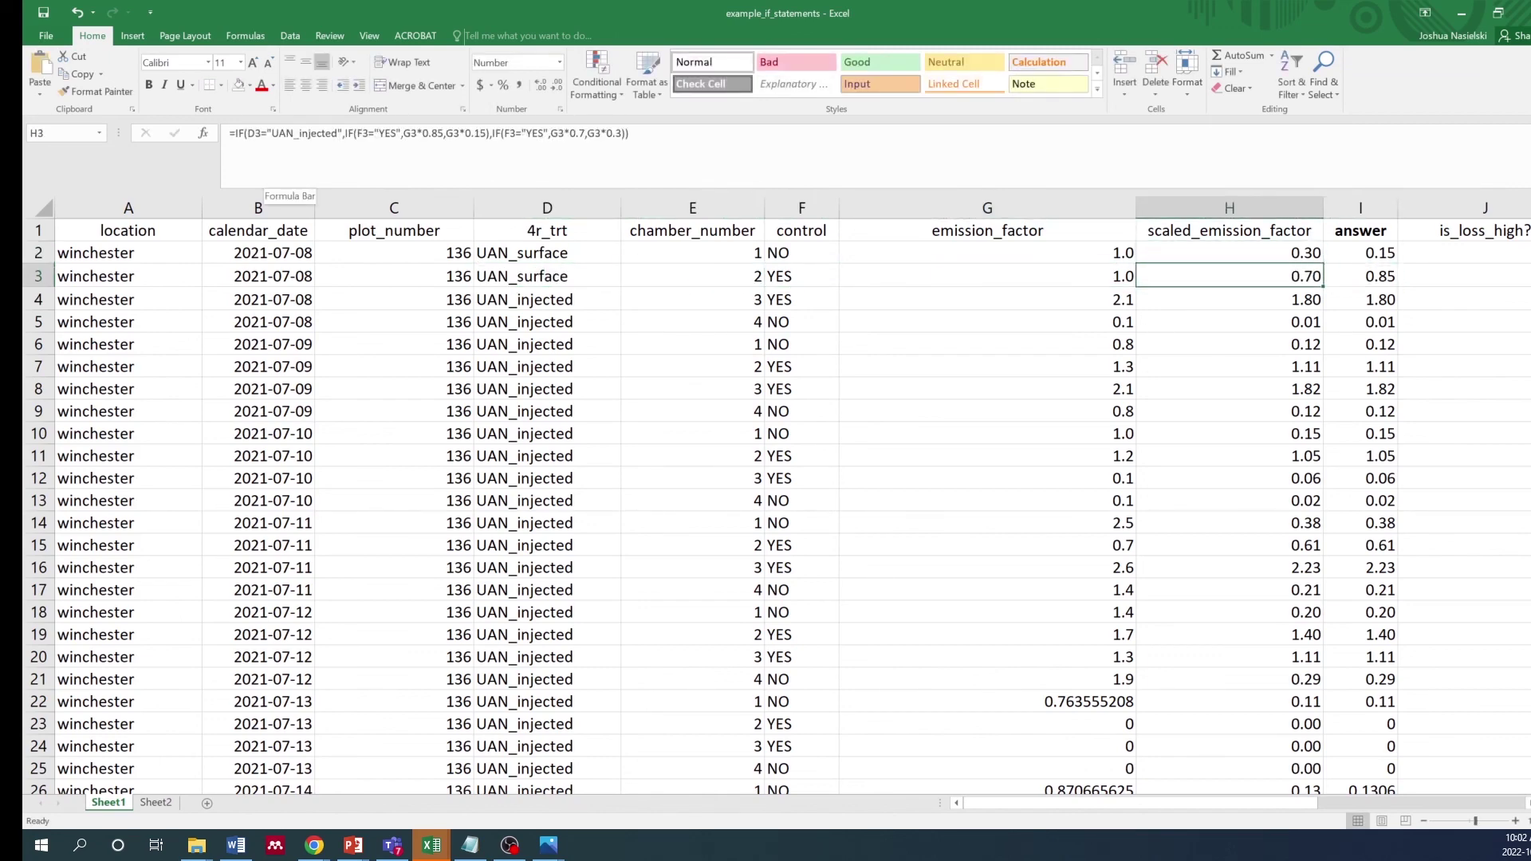
key(Right)
key(Right)
key(Right)
key(Right)
key(Right)
key(Right)
key(Right)
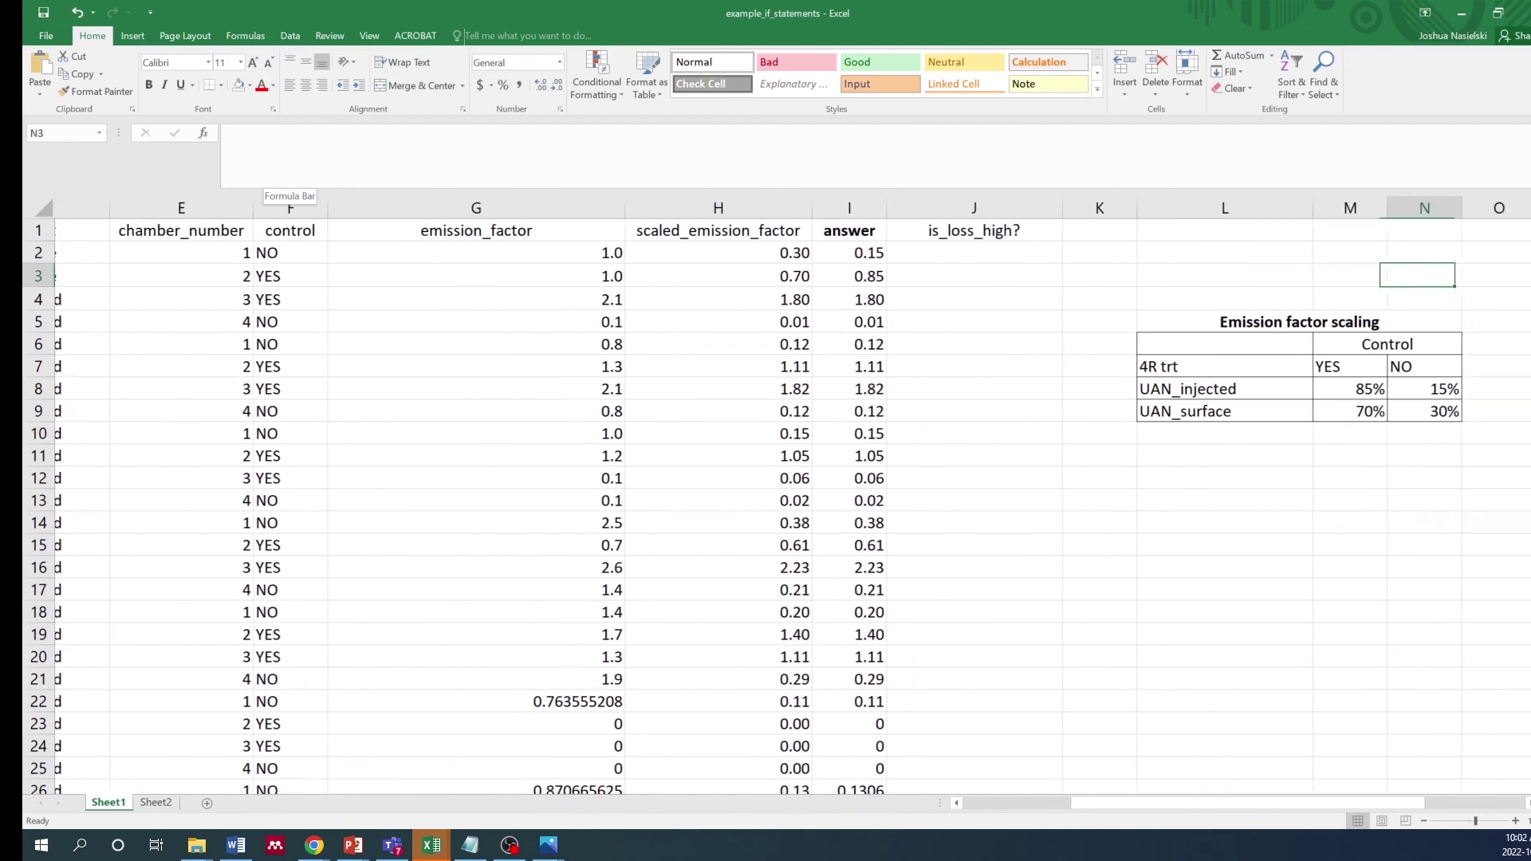
key(Right)
key(Down)
key(Down)
key(Down)
key(Down)
key(Left)
key(Left)
key(Left)
key(Down)
key(Left)
key(Left)
key(Down)
key(Right)
key(Right)
key(Left)
key(Left)
key(Left)
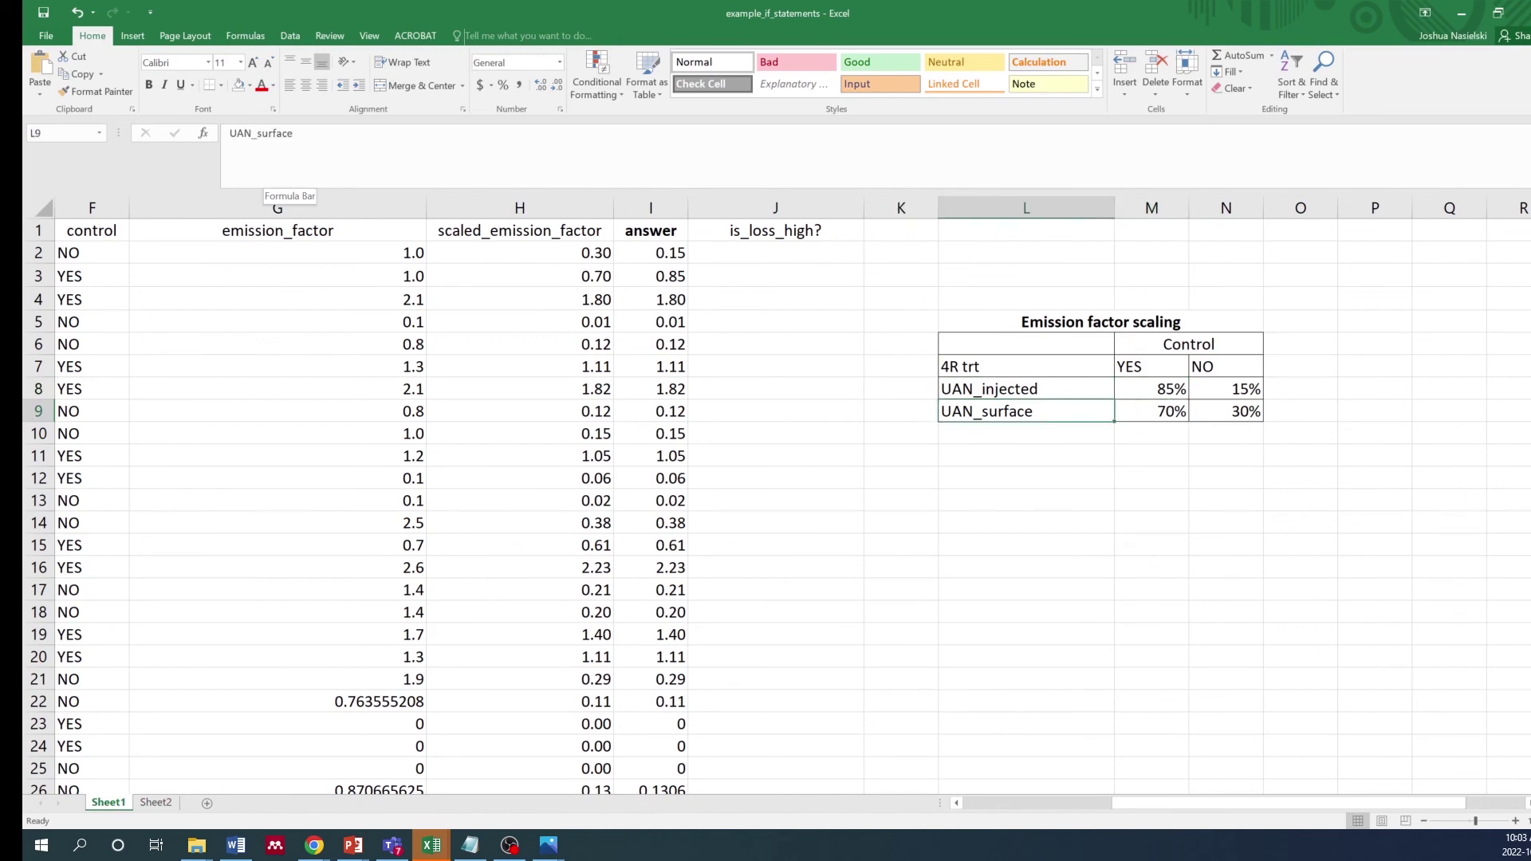
- Test the UAN_surface rows with swapped controls by setting F2 to YES and F3 to NO
key(Home)
key(Right)
key(Right)
key(Right)
key(Right)
key(Up)
key(Up)
key(Up)
key(Up)
key(Right)
key(Up)
key(Up)
key(Up)
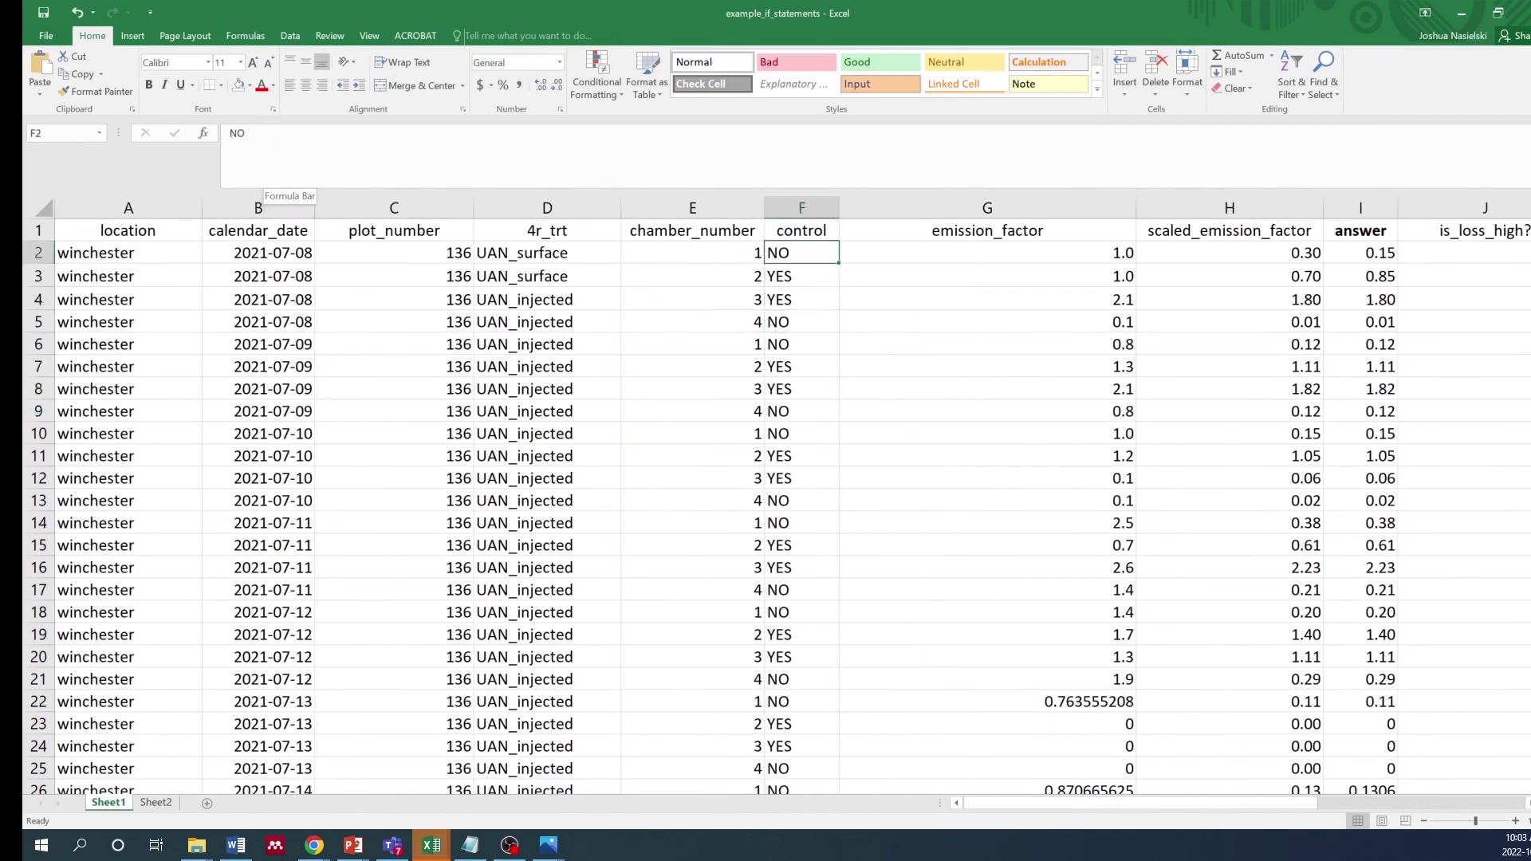
text(YES)
key(Return)
text(NO)
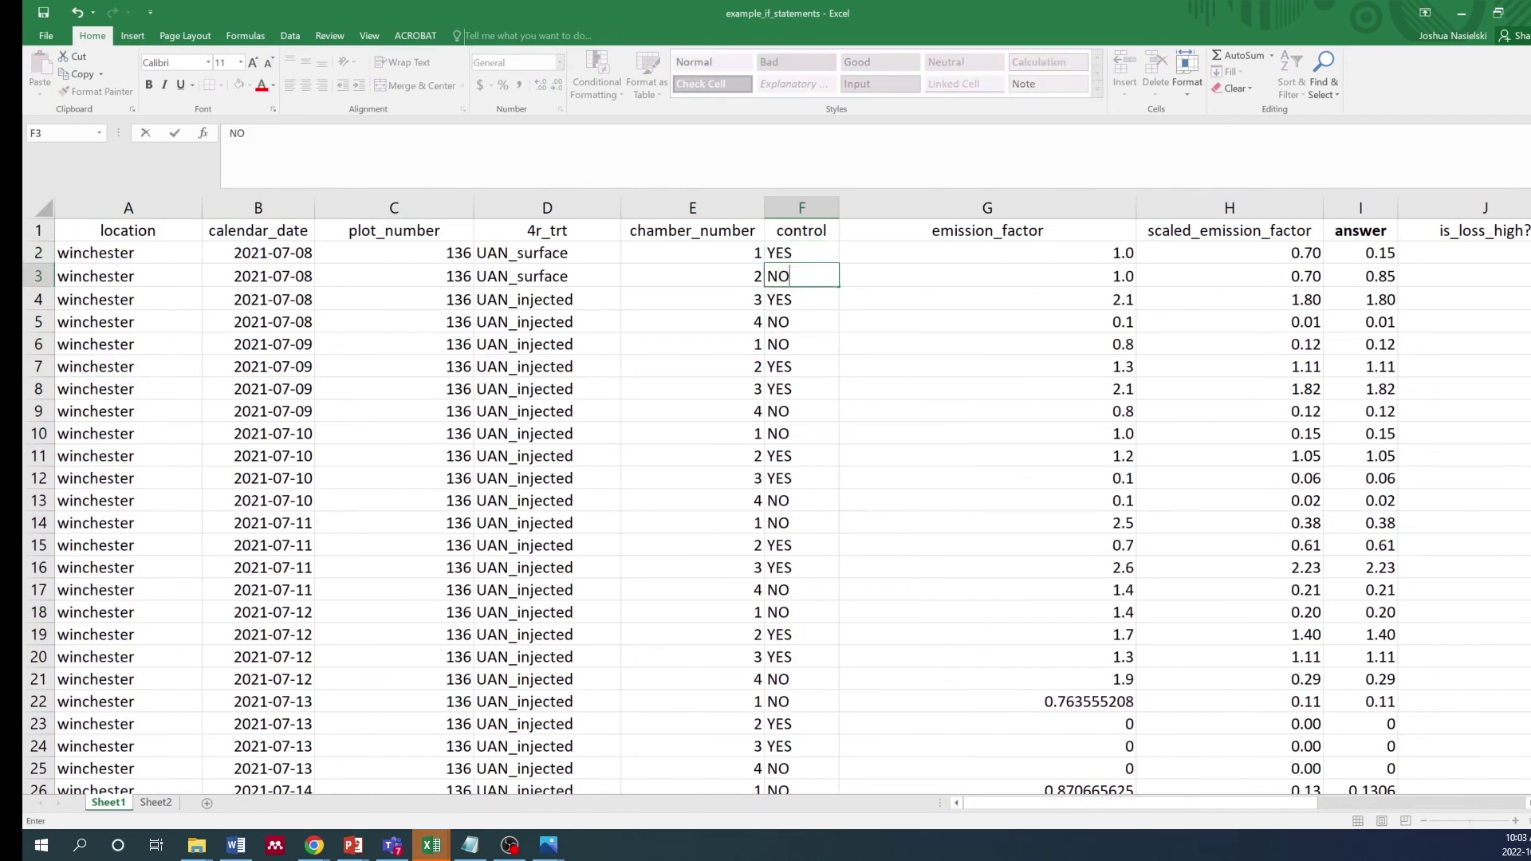
key(ctrl+Return)
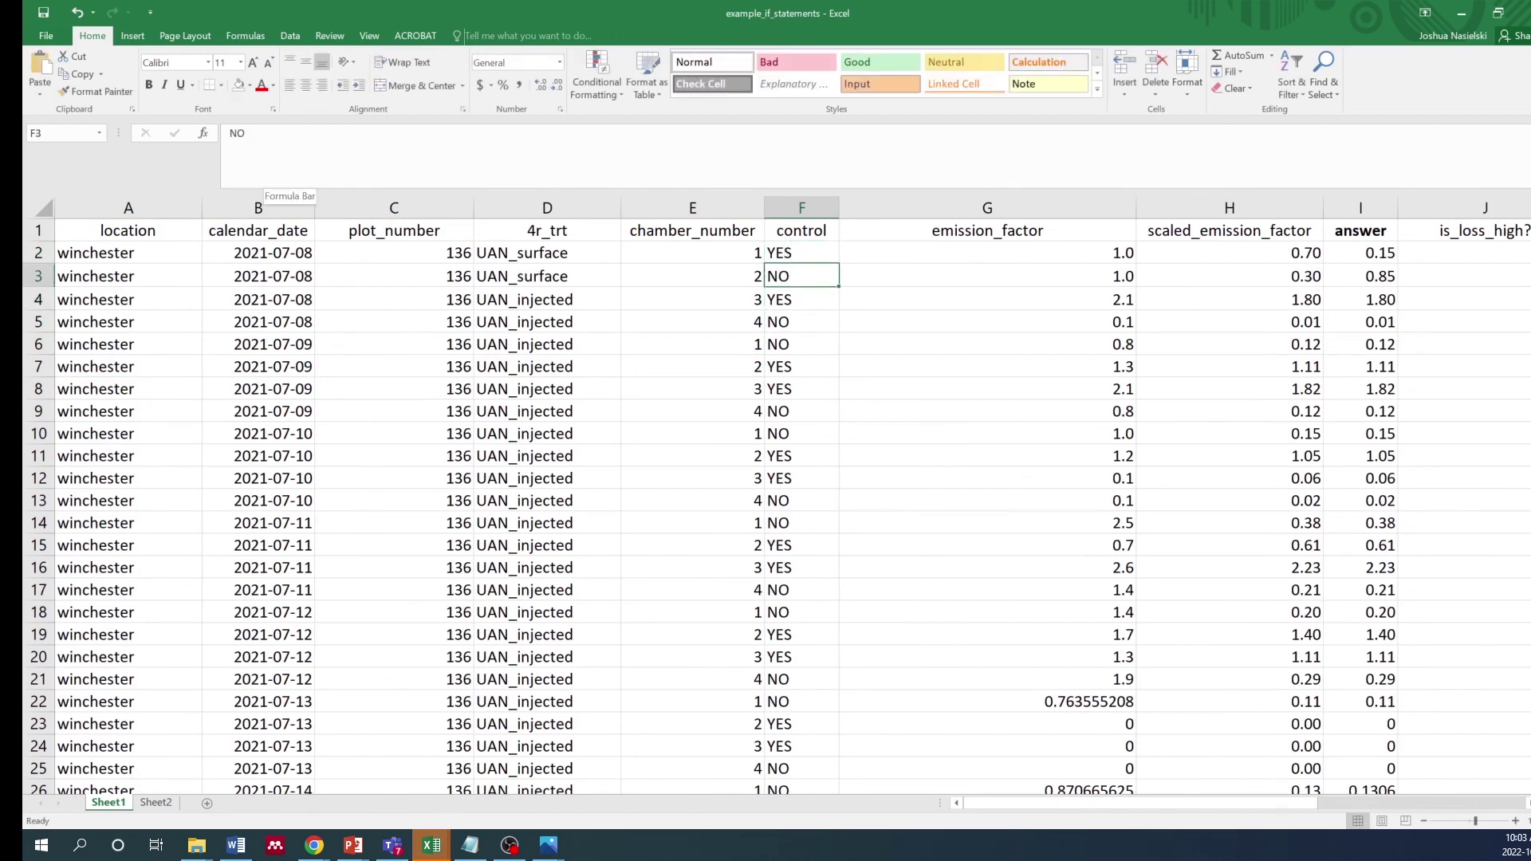
- Undo the test changes to the 4R treatment and control values in rows 2 and 3
key(ctrl+z)
key(ctrl+z)
key(ctrl+z)
key(ctrl+z)
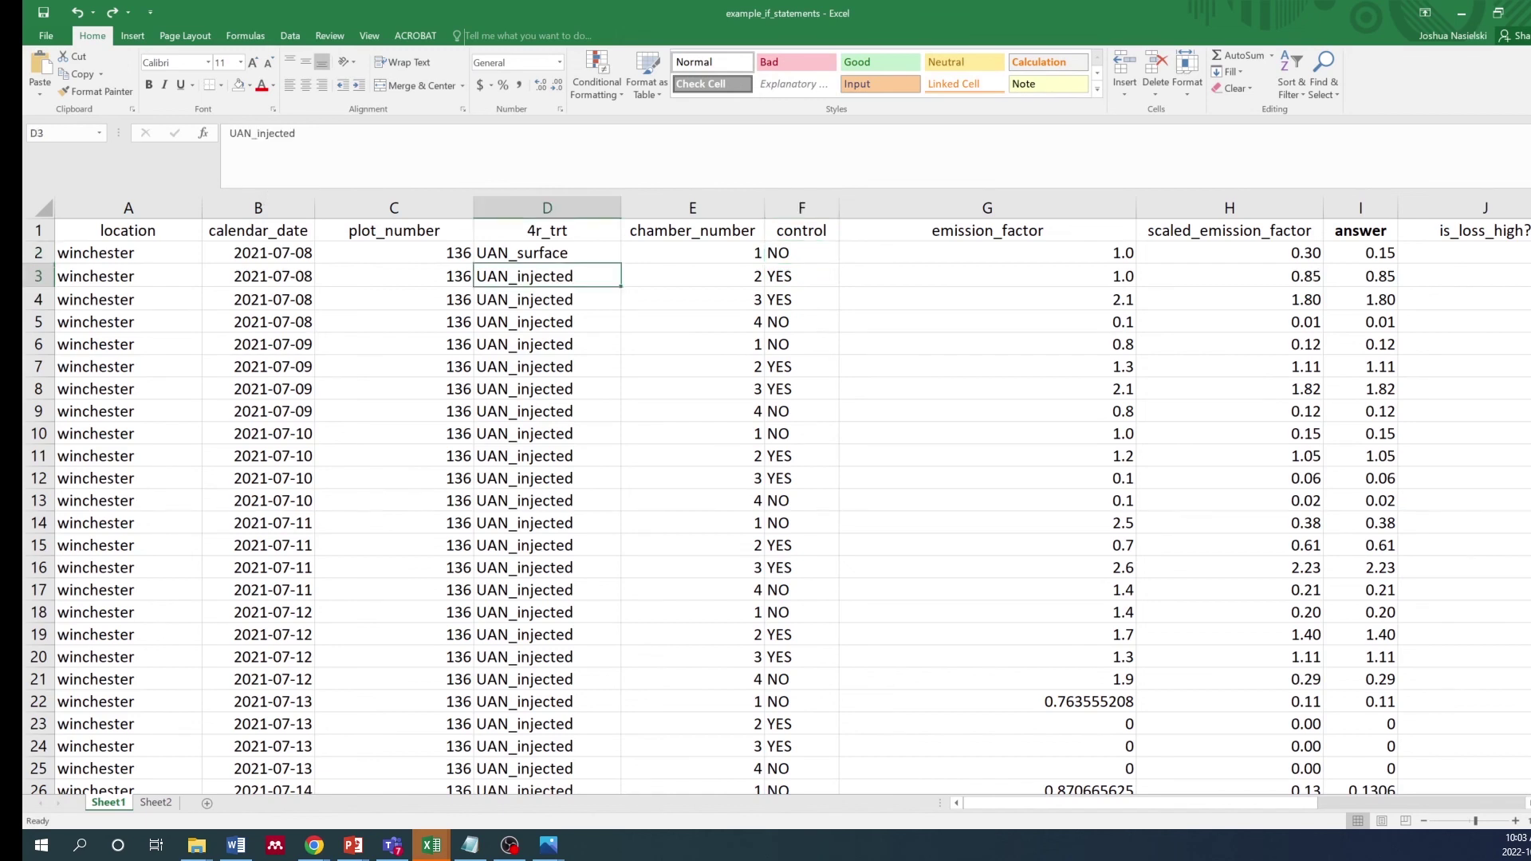
key(Right)
key(Right)
key(Right)
key(Right)
click(1361, 253)
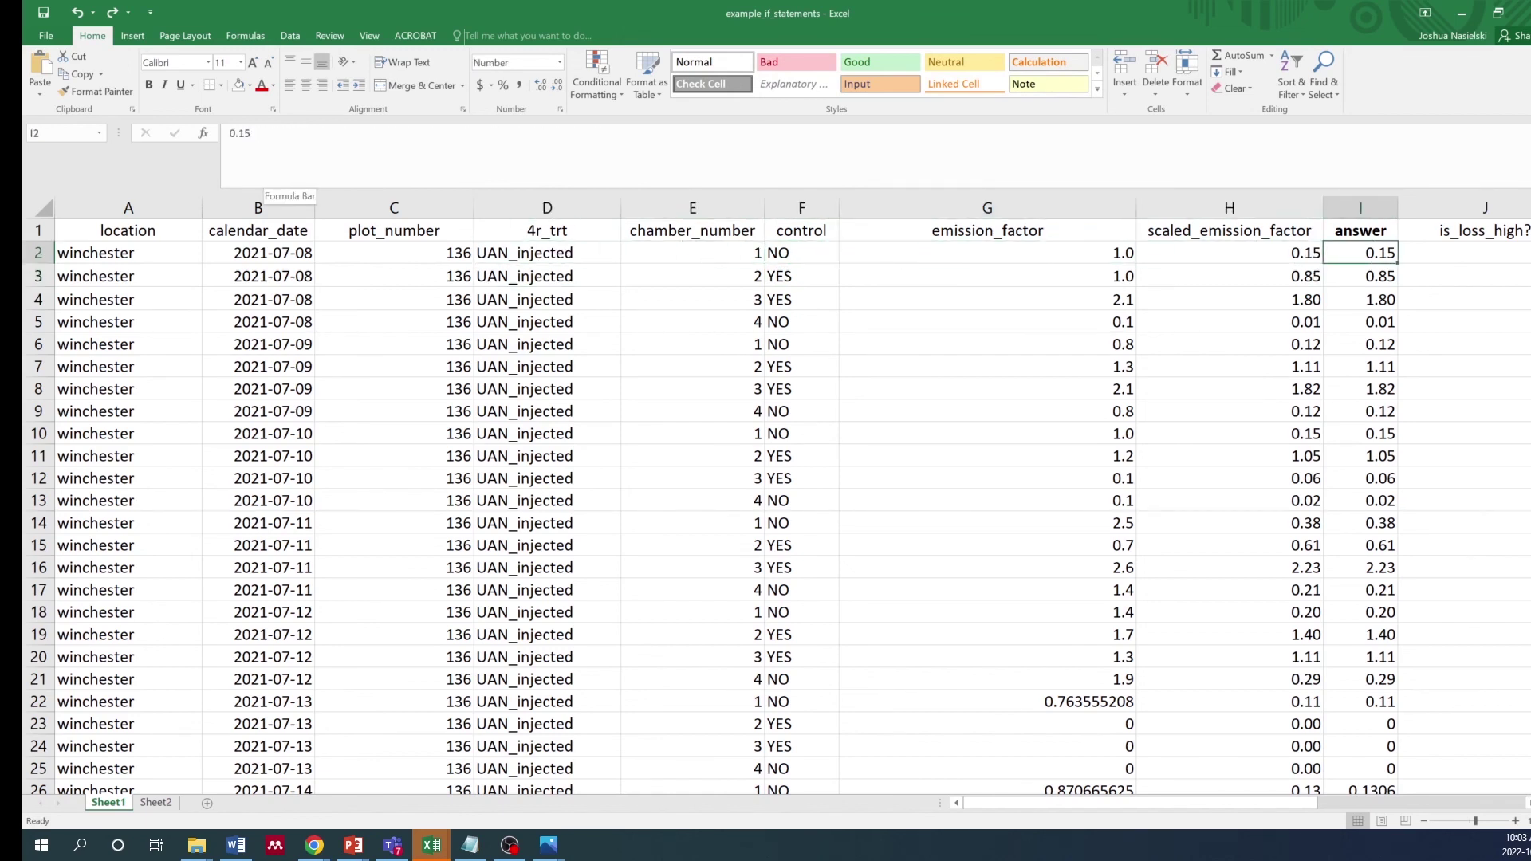